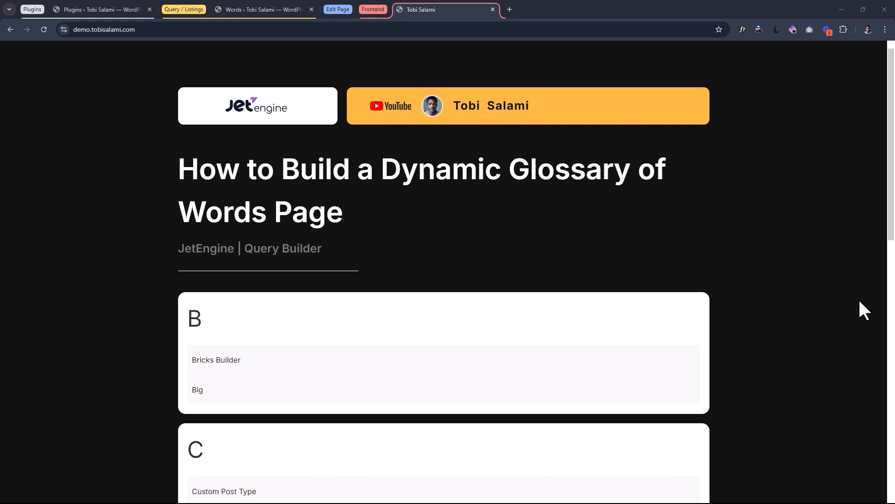
Look through the lettered word groups on the live glossary page from beginning to end.
scroll(853, 310, "down", 8)
scroll(833, 306, "down", 2)
scroll(833, 306, "up", 8)
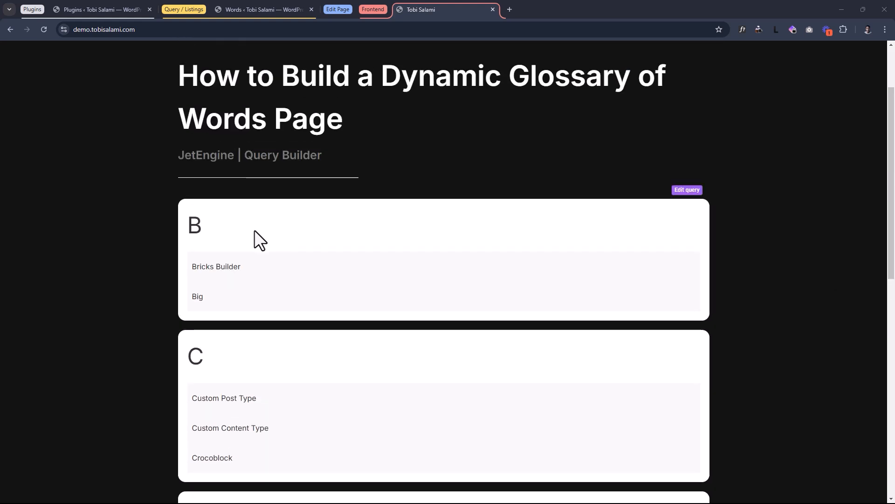
scroll(327, 256, "down", 2)
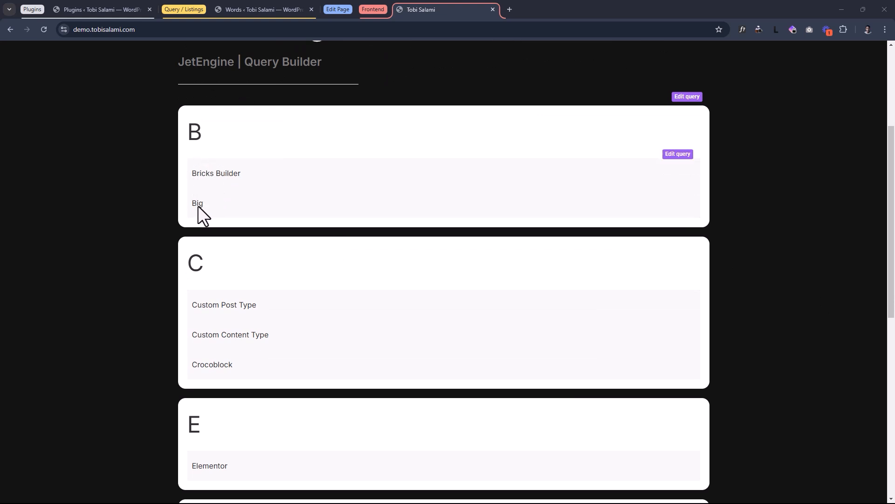
scroll(215, 225, "down", 8)
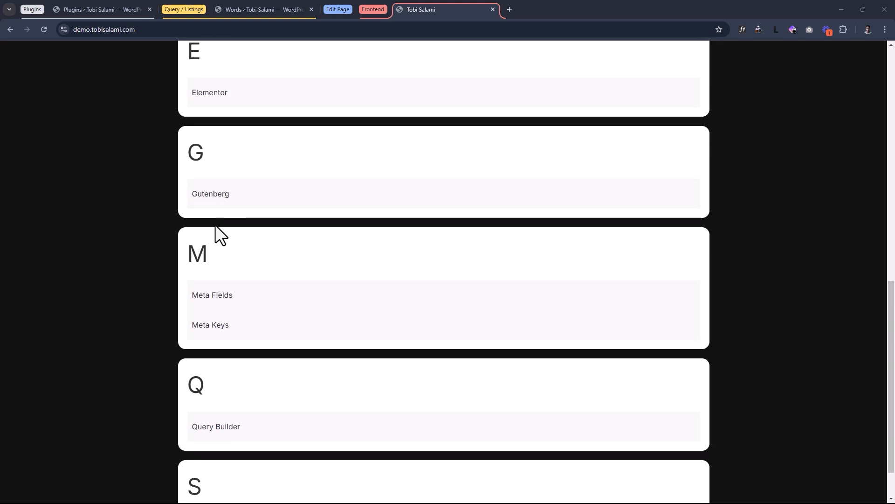
scroll(214, 225, "down", 1)
scroll(220, 225, "up", 1)
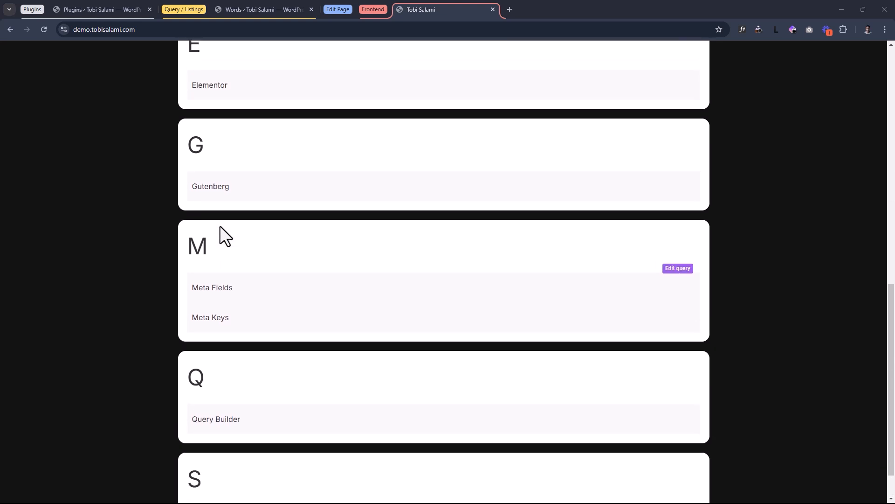
scroll(220, 225, "up", 10)
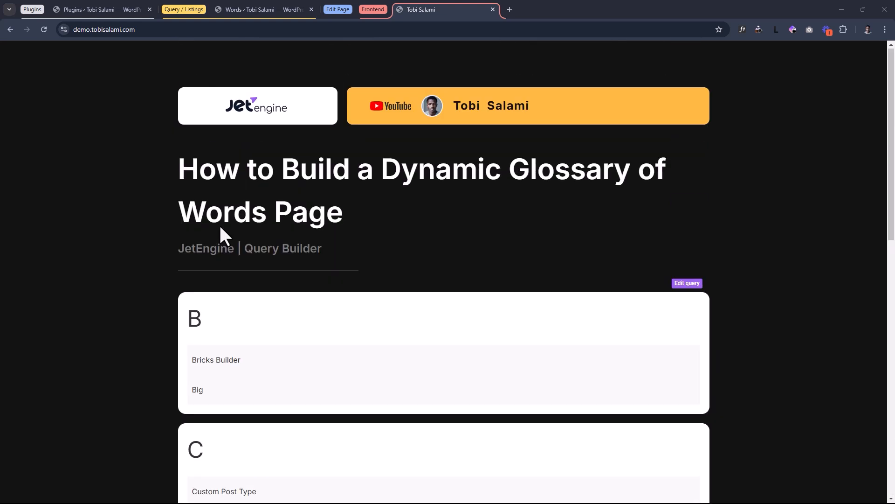
scroll(220, 229, "down", 1)
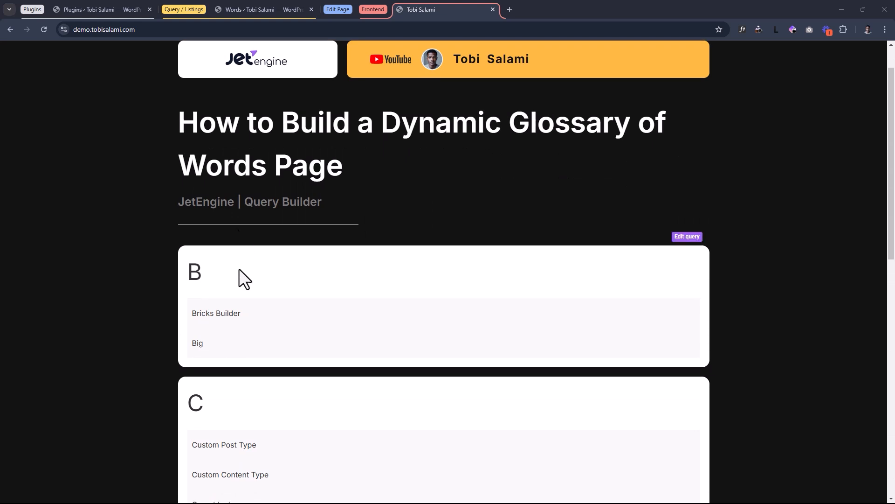
scroll(236, 267, "down", 1)
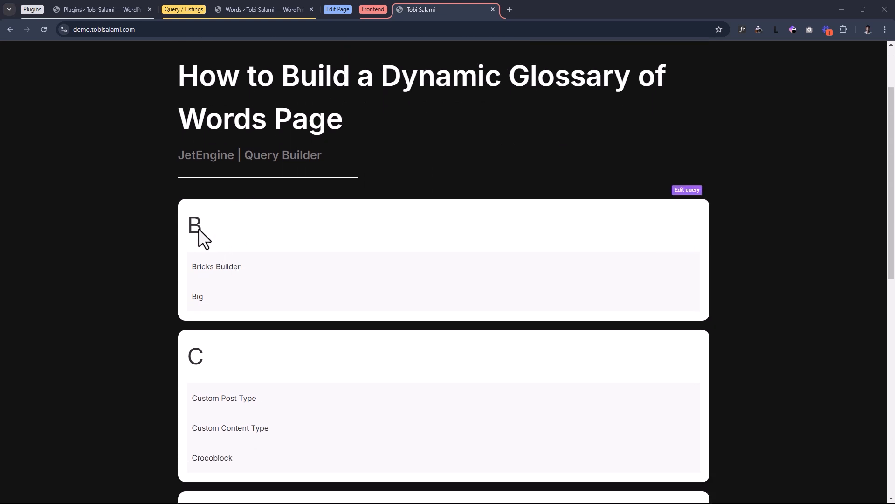
scroll(197, 227, "down", 1)
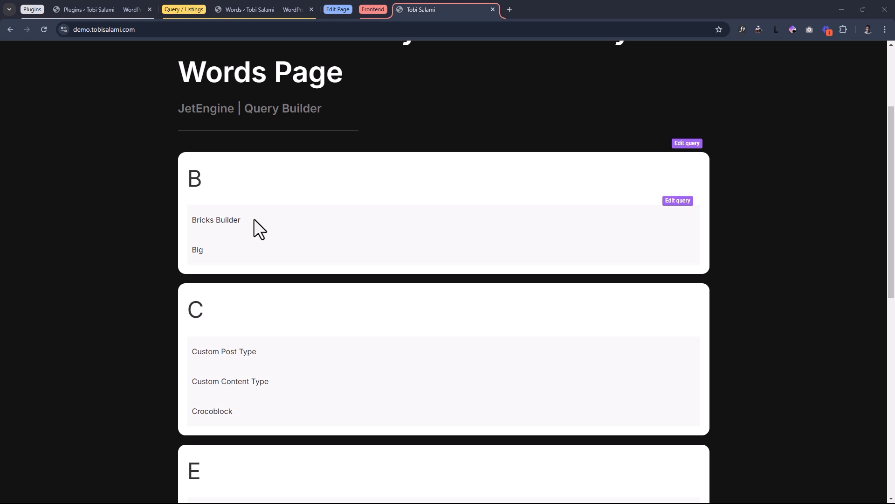
scroll(254, 218, "up", 3)
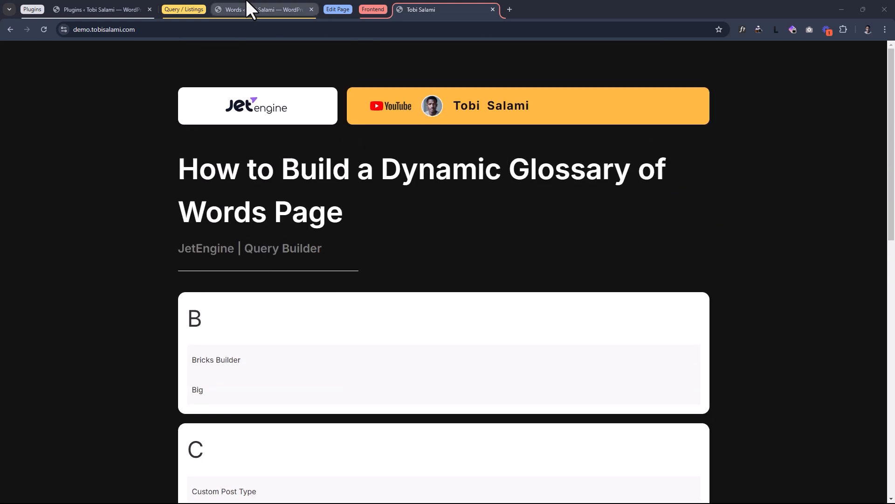
Add a new Words post titled "Advanced Custom Fields" and publish it.
left_click(247, 2)
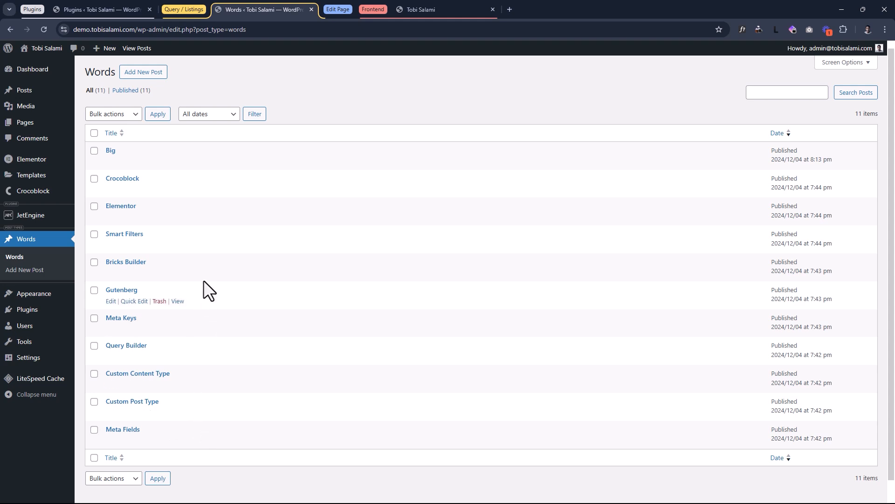
left_click(154, 77)
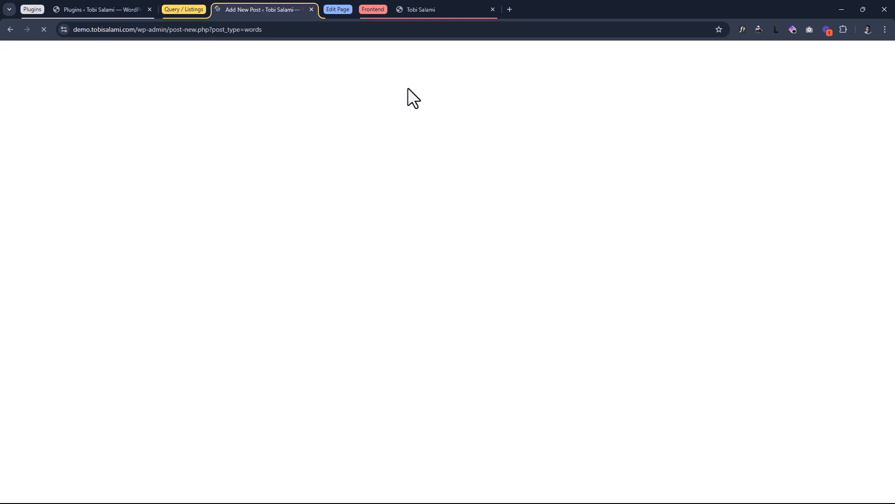
type("Adavc")
key("BackSpace")
key("BackSpace")
key("BackSpace")
type("vanced ")
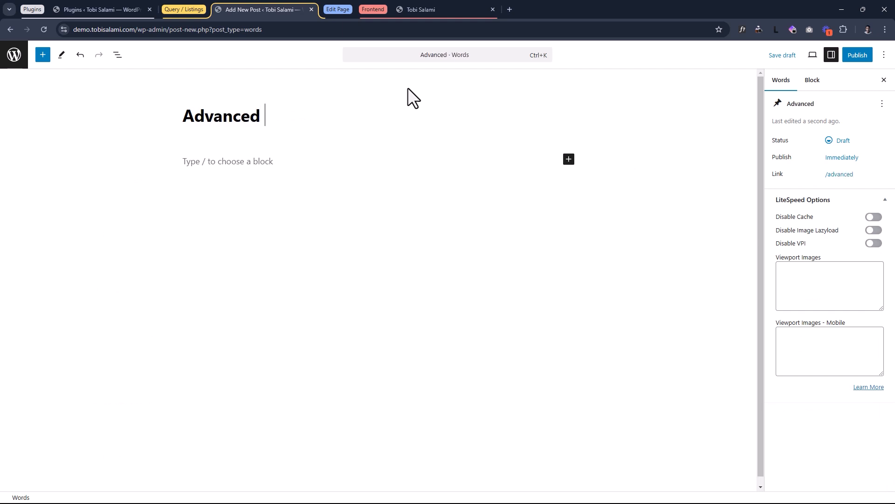
type("Custom Fields")
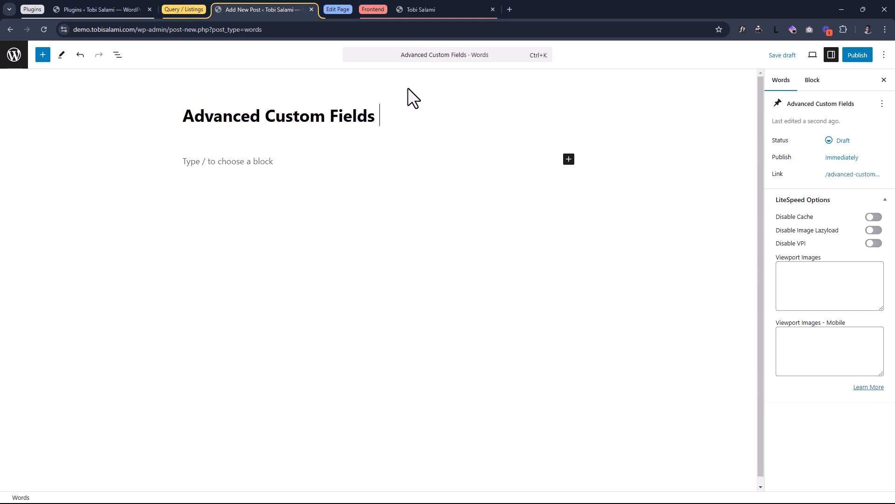
left_click(854, 55)
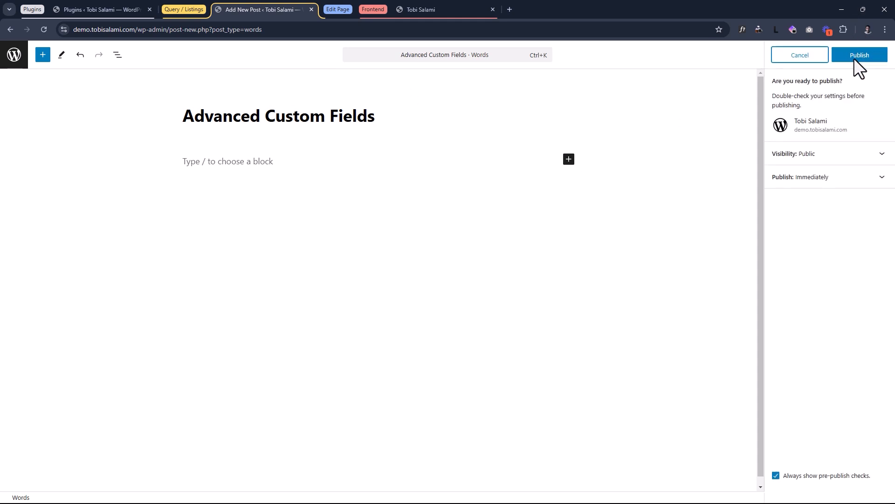
left_click(854, 58)
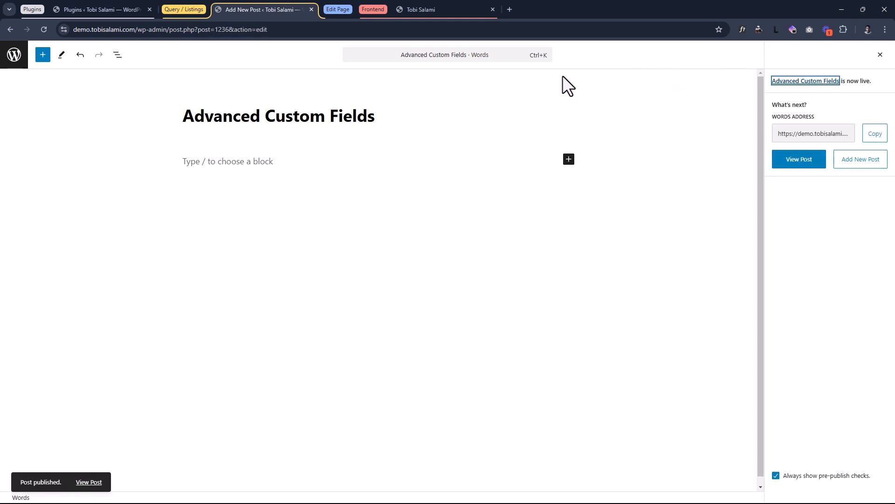
Reload the live glossary page and check the letter groups for the newly published word.
left_click(451, 1)
left_click(43, 29)
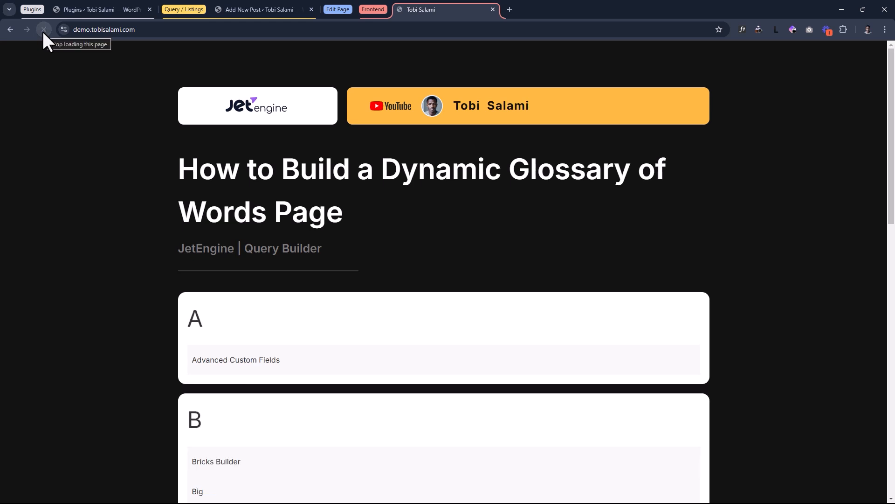
scroll(254, 272, "down", 1)
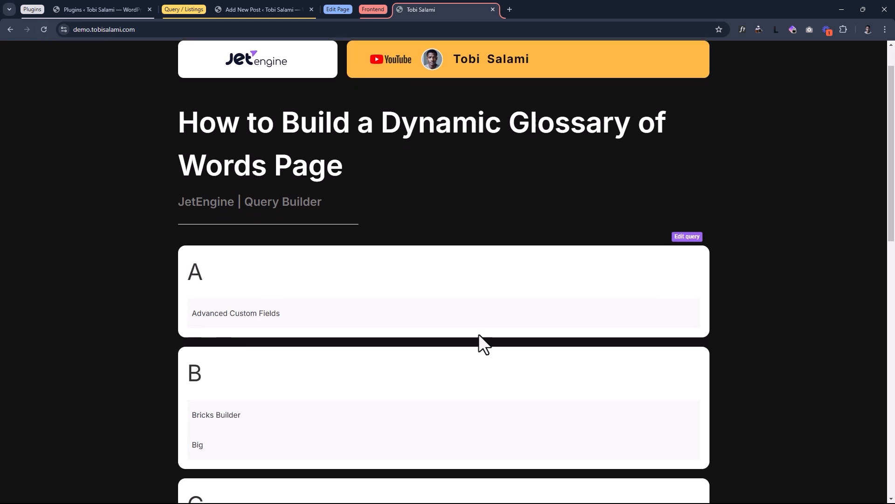
scroll(213, 314, "down", 1)
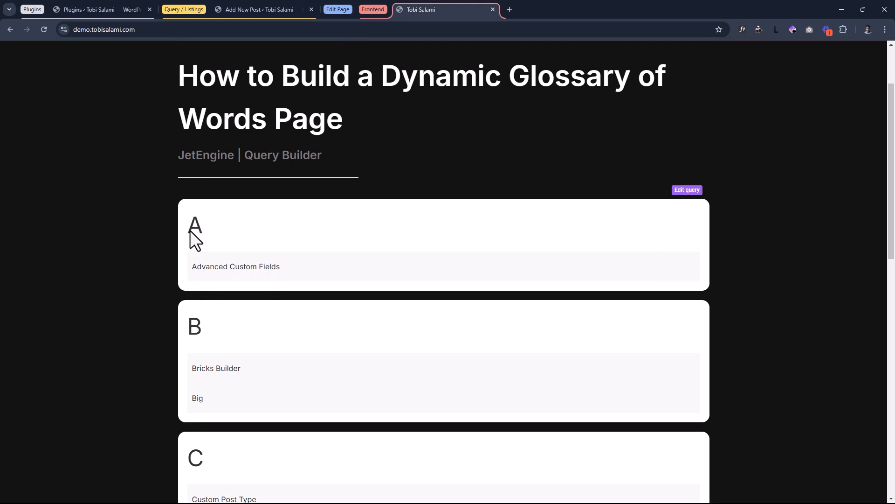
Return to the Words post list and compare its entries with the letter groups on the live glossary page.
left_click(245, 11)
left_click(10, 64)
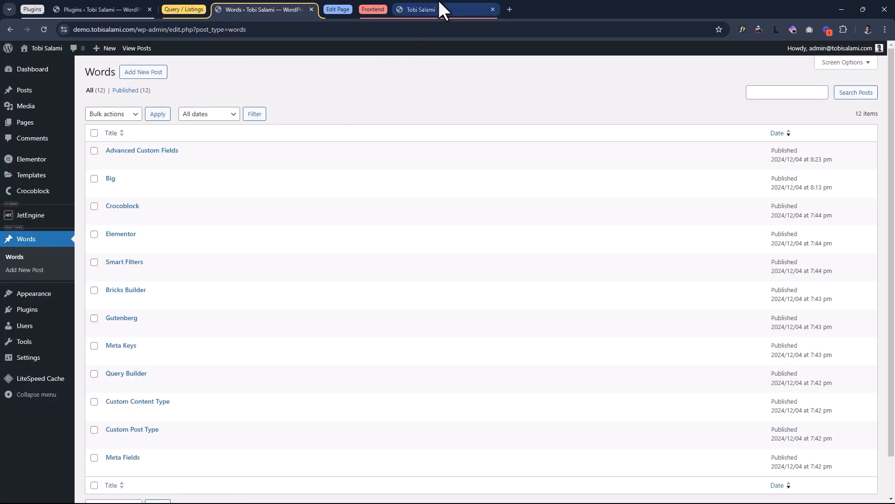
left_click(438, 11)
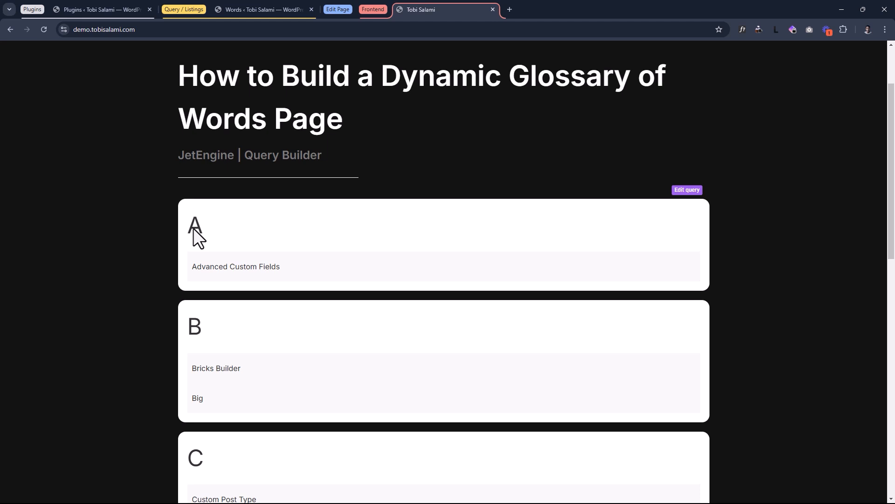
scroll(301, 161, "up", 1)
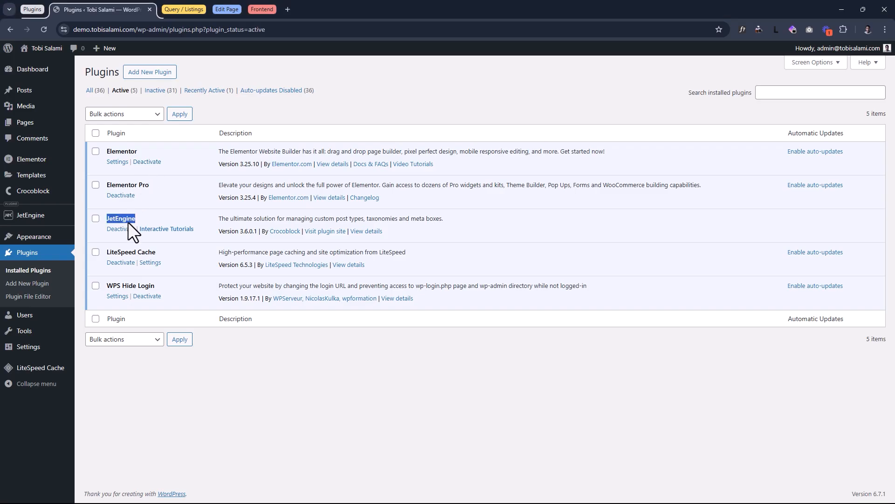
Expand the Query / Listings tab group and switch to JetEngine's custom post types list.
left_click(167, 214)
left_click(191, 4)
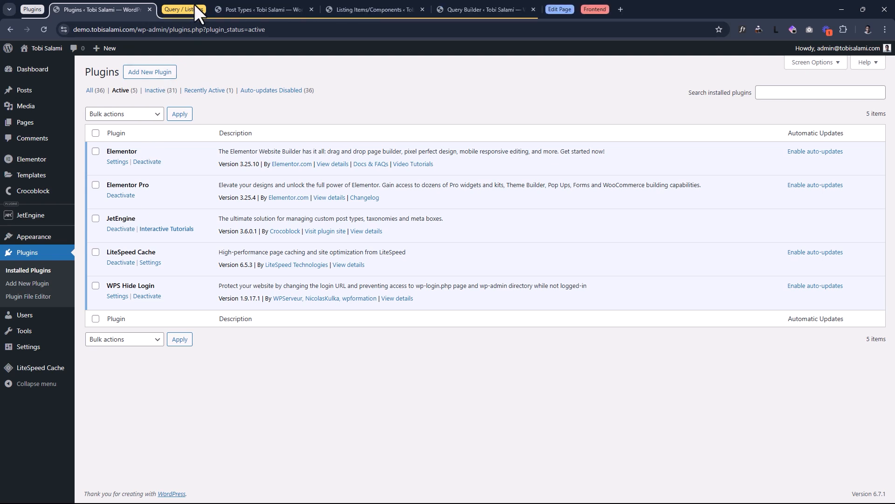
left_click(242, 9)
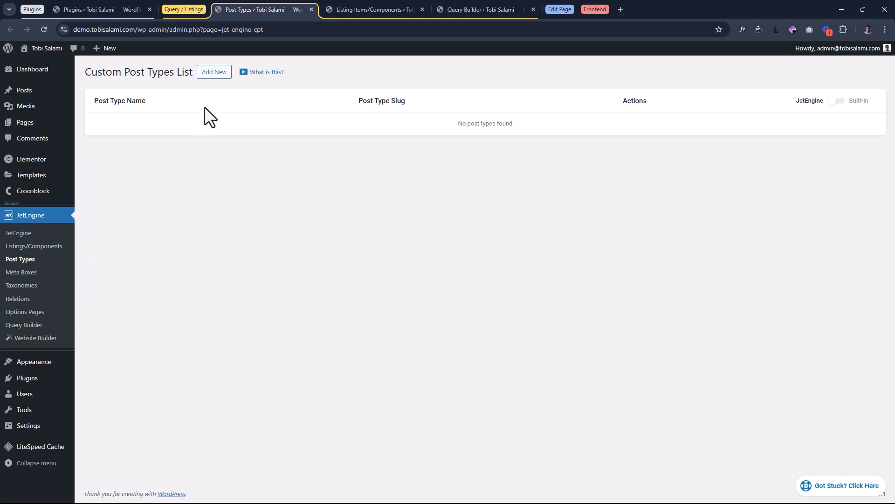
Start a new JetEngine post type with the name "Words" and the slug "words".
left_click(211, 75)
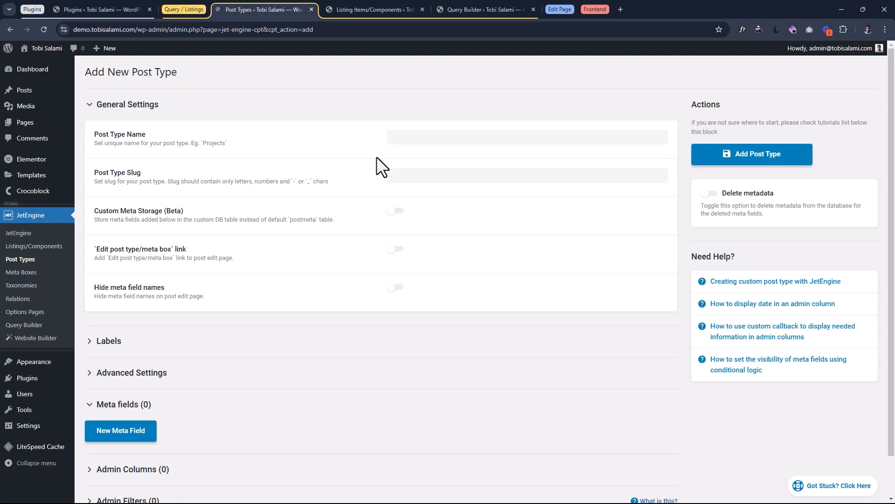
left_click(425, 135)
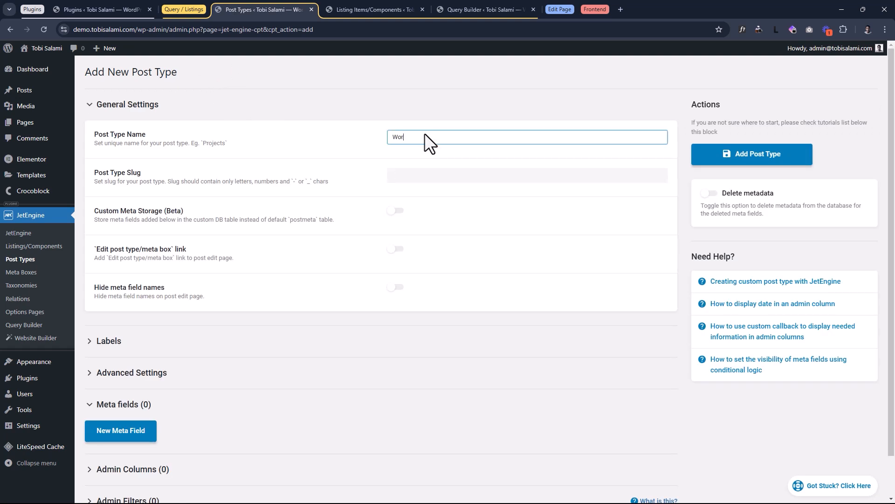
left_click(378, 178)
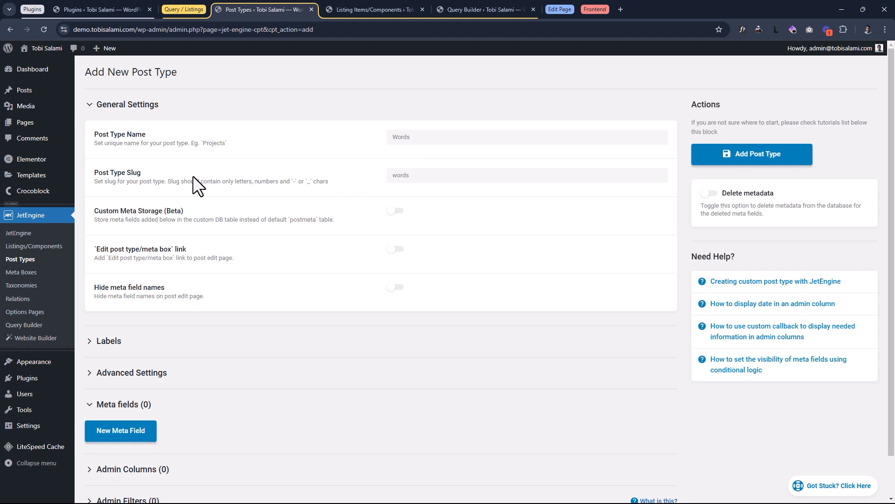
left_click(422, 176)
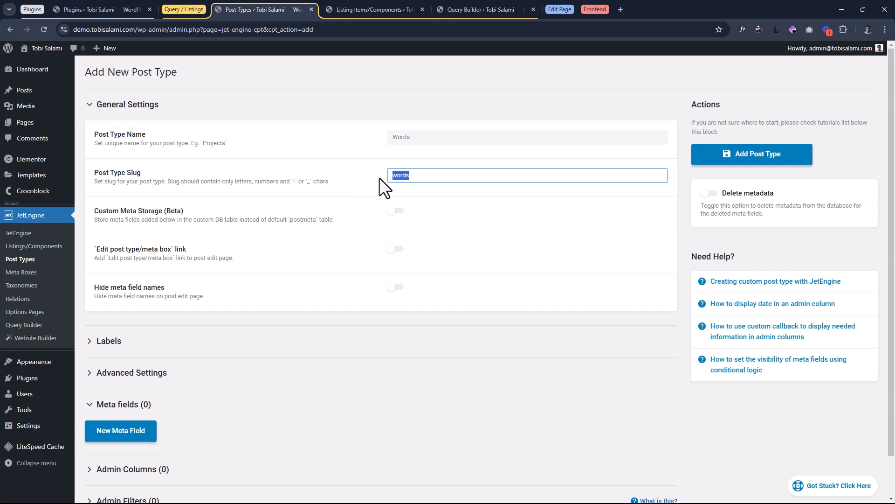
right_click(396, 177)
left_click(412, 220)
left_click(413, 222)
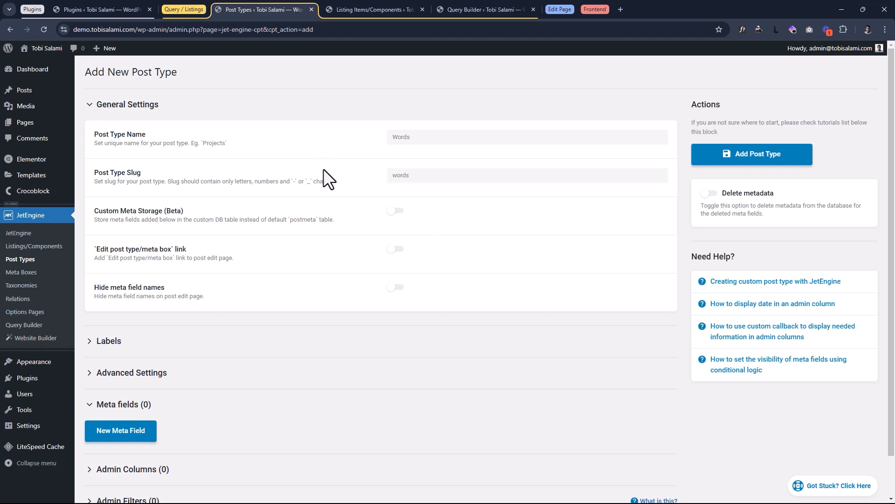
Review the Words post type's advanced settings, keep the defaults, and add the post type.
scroll(299, 210, "down", 1)
left_click(166, 328)
scroll(298, 355, "down", 14)
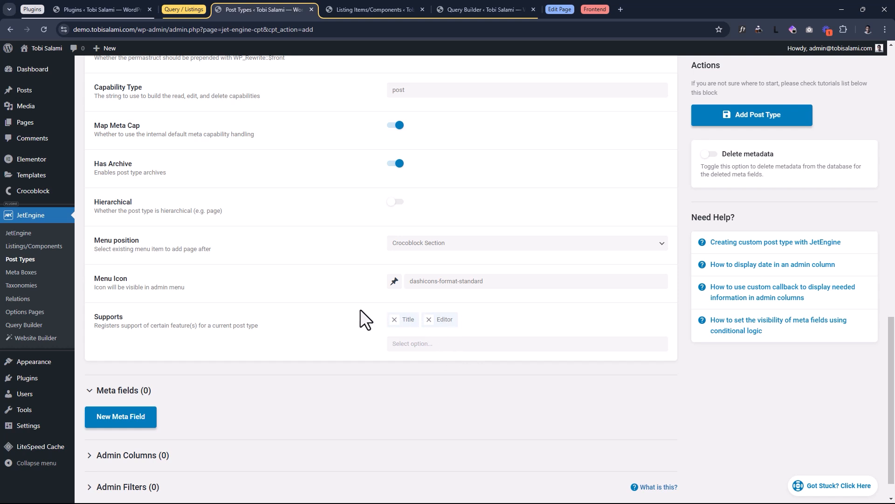
scroll(360, 322, "down", 1)
scroll(342, 370, "up", 15)
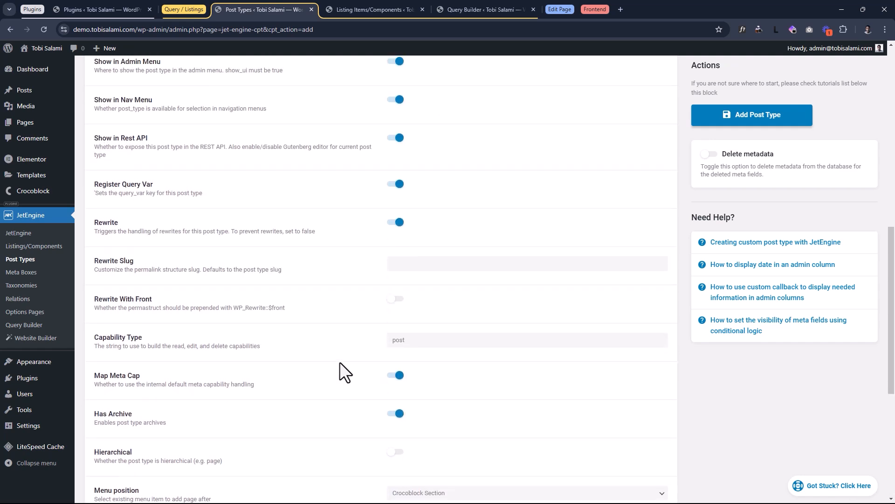
scroll(340, 359, "up", 1)
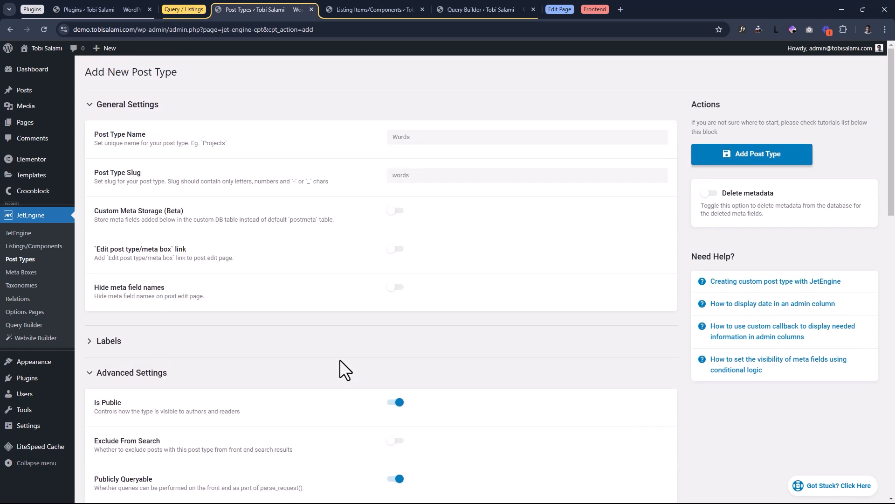
left_click(733, 150)
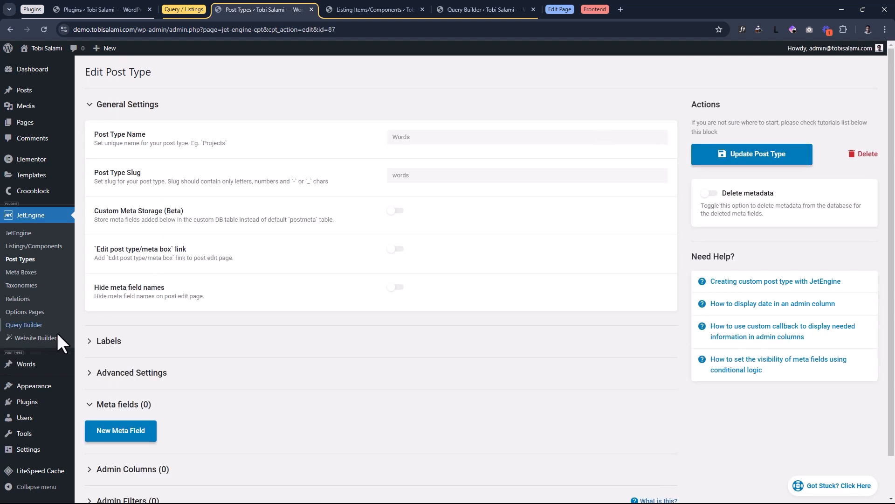
Open the Words post list, and switch to the Query Builder's queries list, placing its browser tab before Listing Items.
mouse_move(13, 366)
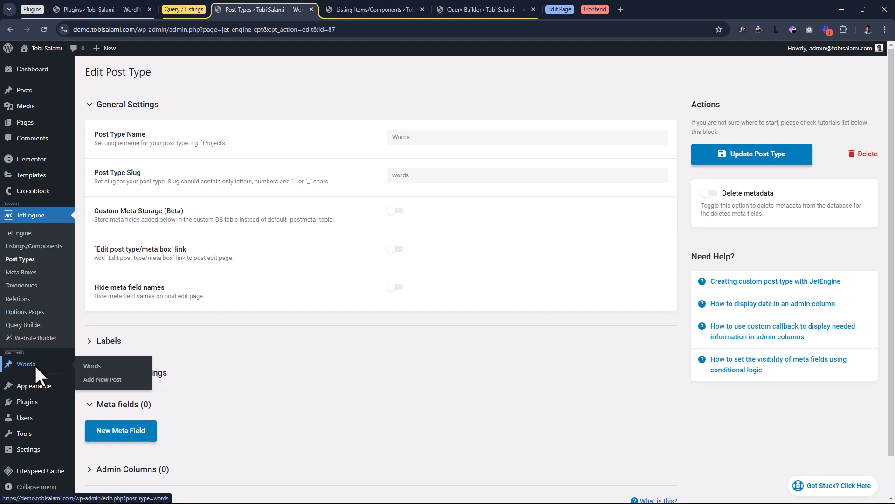
left_click(35, 365)
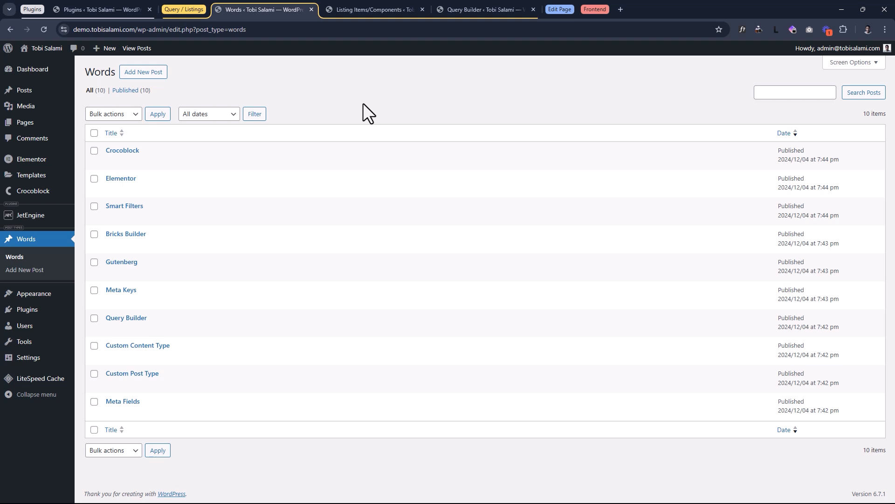
left_click_drag(457, 8, 328, 2)
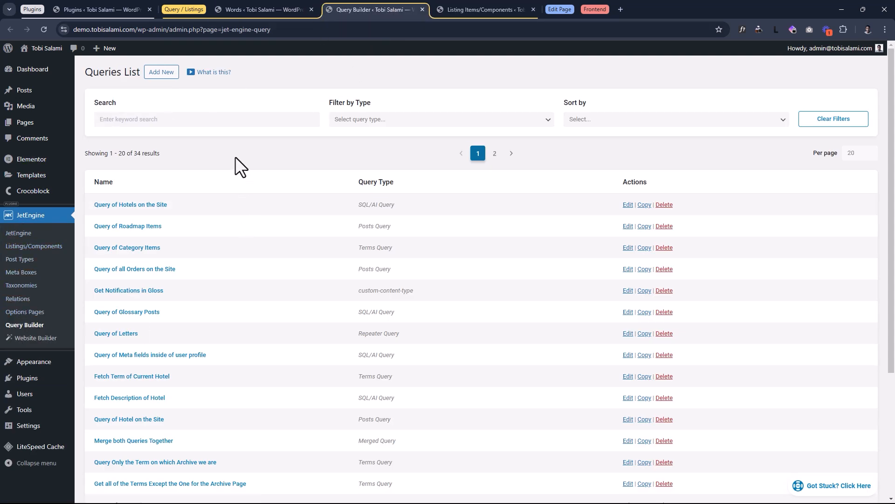
Start a new JetEngine query and name it "Query of first Letter of Words".
left_click(167, 74)
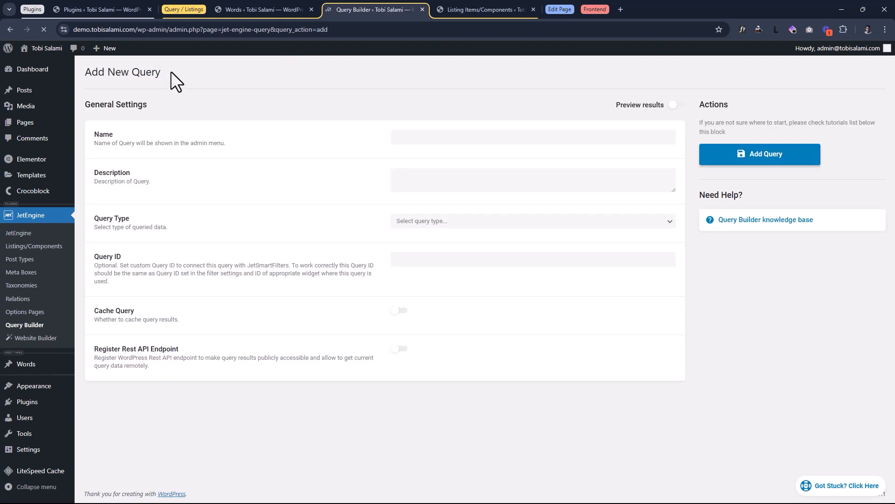
left_click(440, 139)
type("Query of first Lette")
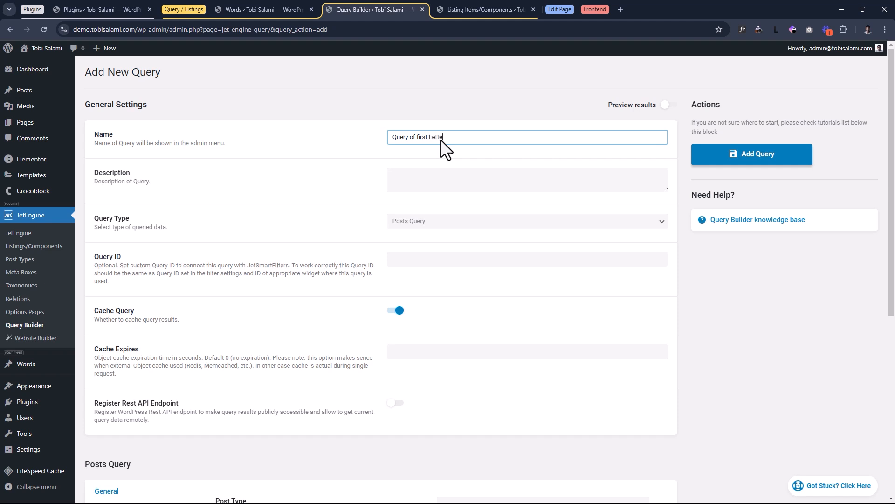
type("r of Words")
left_click(326, 153)
Look over the Posts Query options and set the query type to SQL/AI Query.
scroll(326, 154, "down", 2)
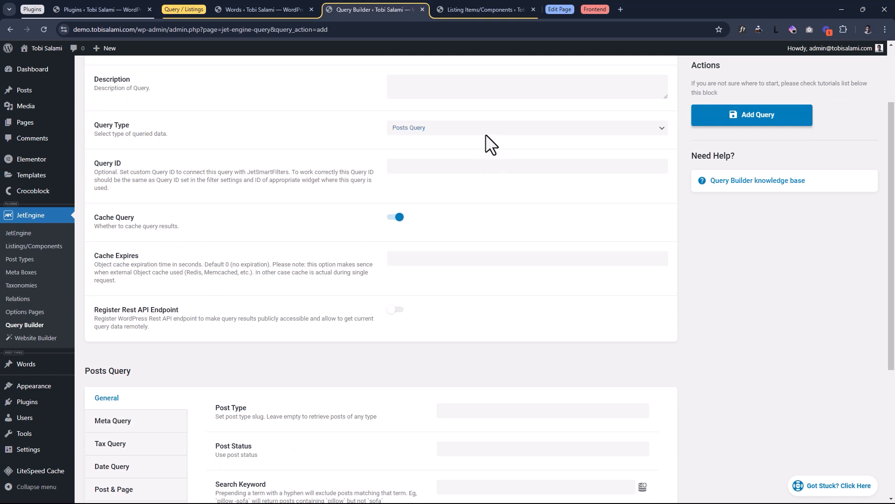
left_click(412, 130)
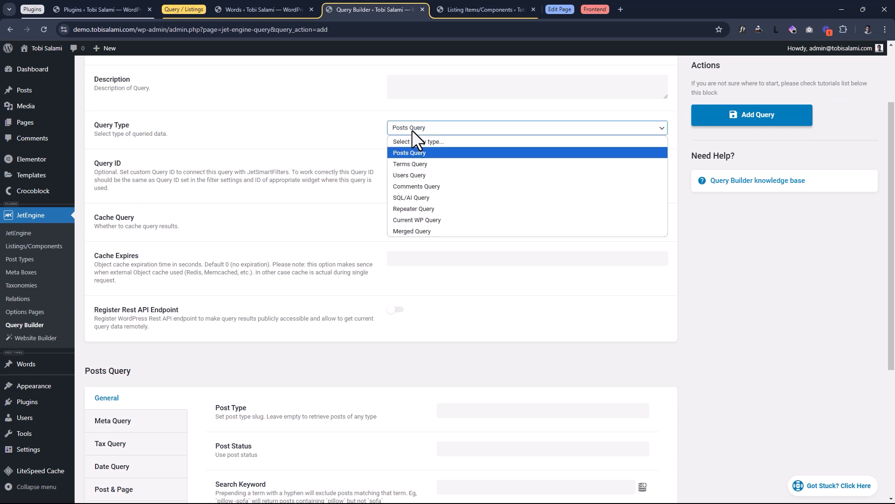
left_click(410, 197)
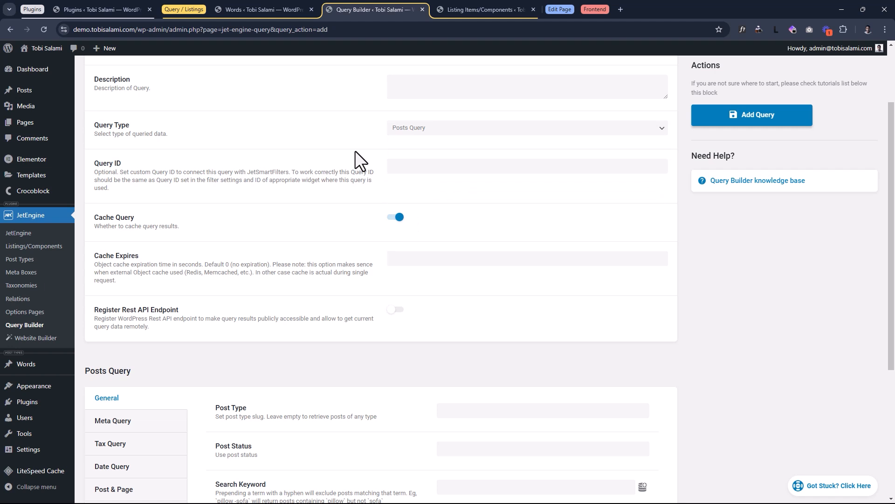
scroll(303, 215, "down", 5)
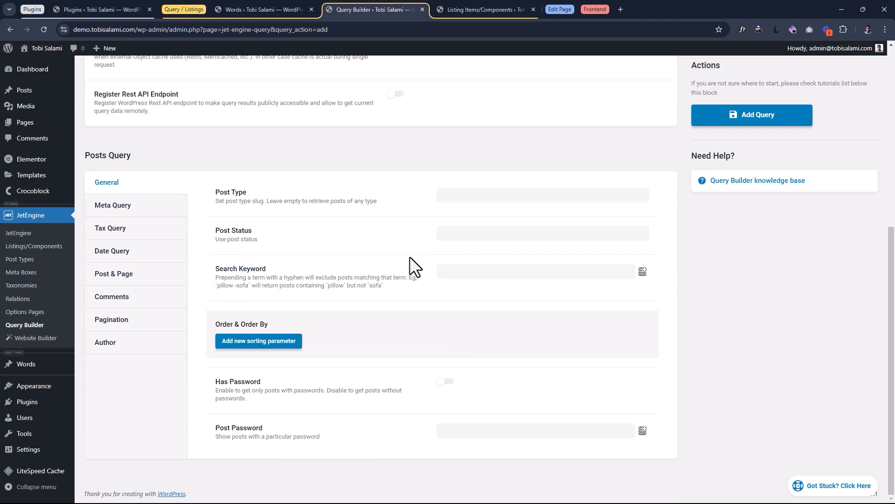
scroll(410, 256, "up", 7)
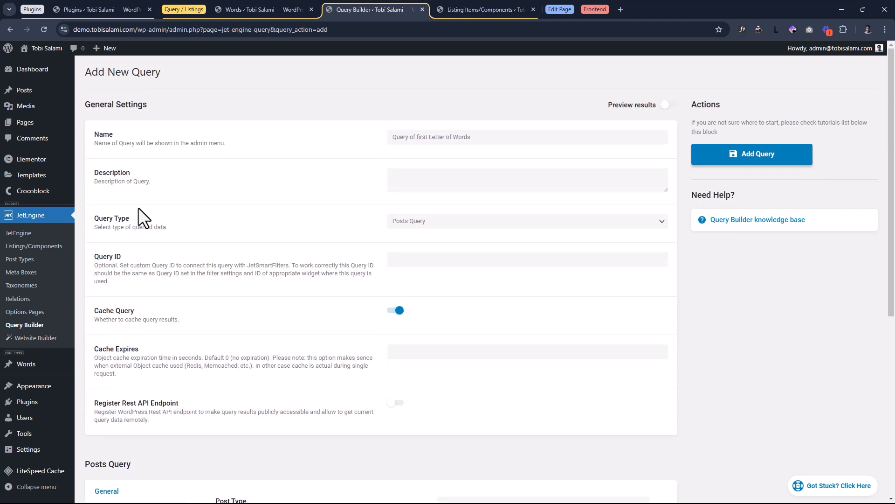
left_click(425, 228)
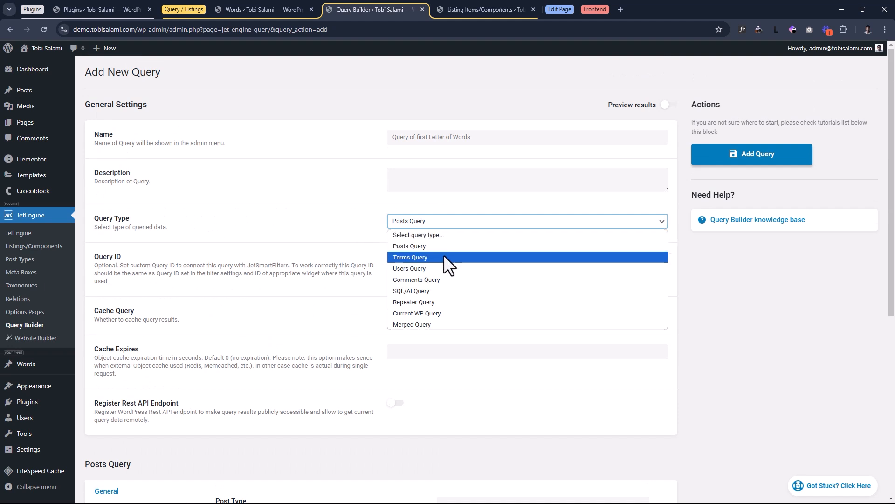
left_click(425, 290)
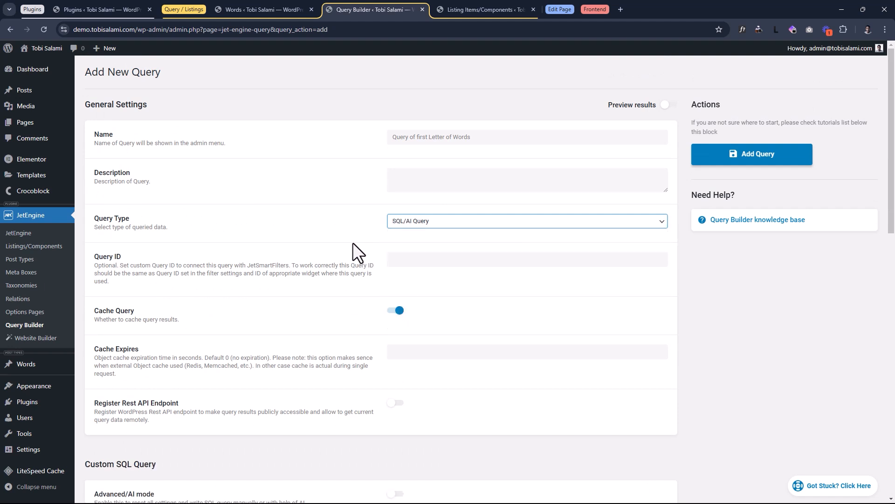
Check the Words post list, and set the custom SQL query's source table to posts.
scroll(353, 242, "down", 8)
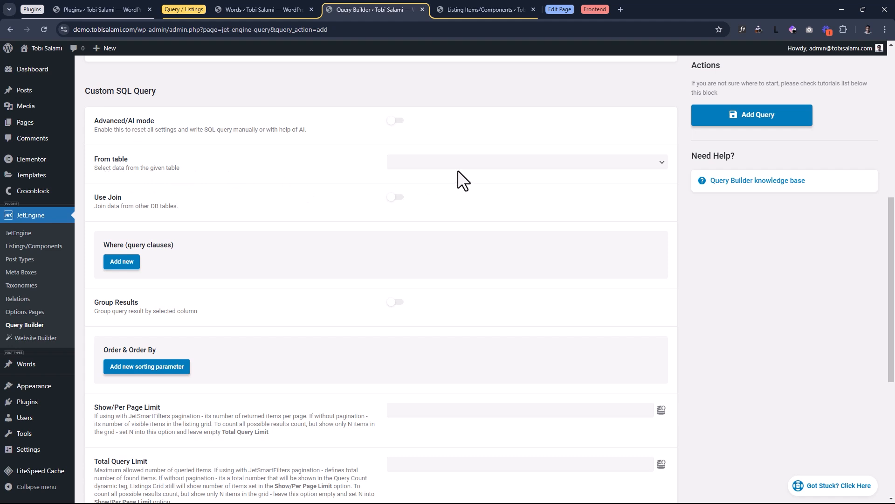
left_click(464, 162)
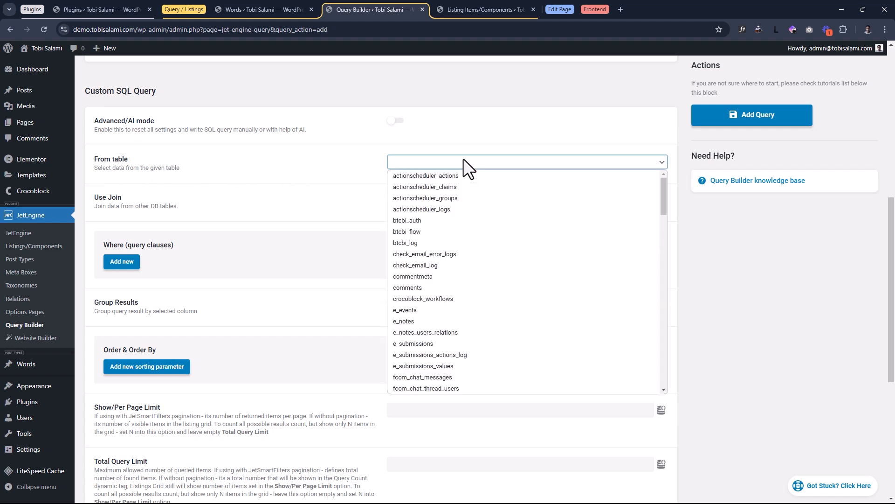
left_click(241, 10)
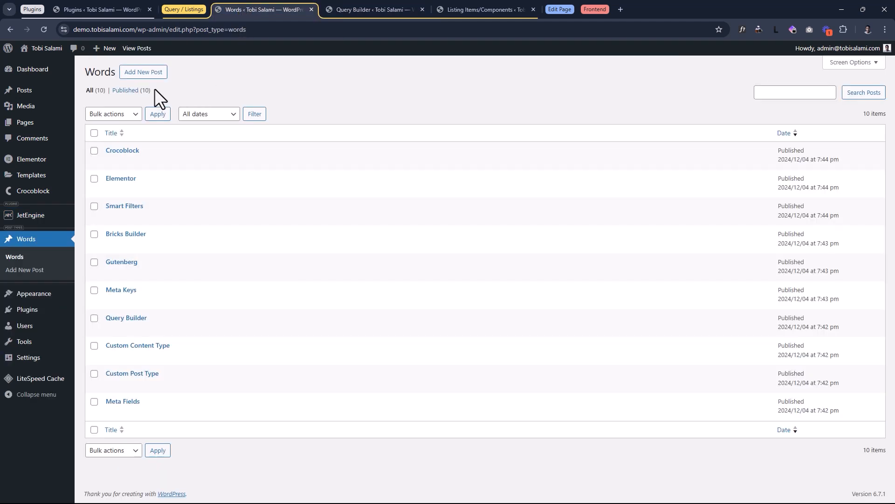
mouse_move(26, 213)
left_click(415, 6)
left_click(407, 158)
scroll(418, 320, "down", 5)
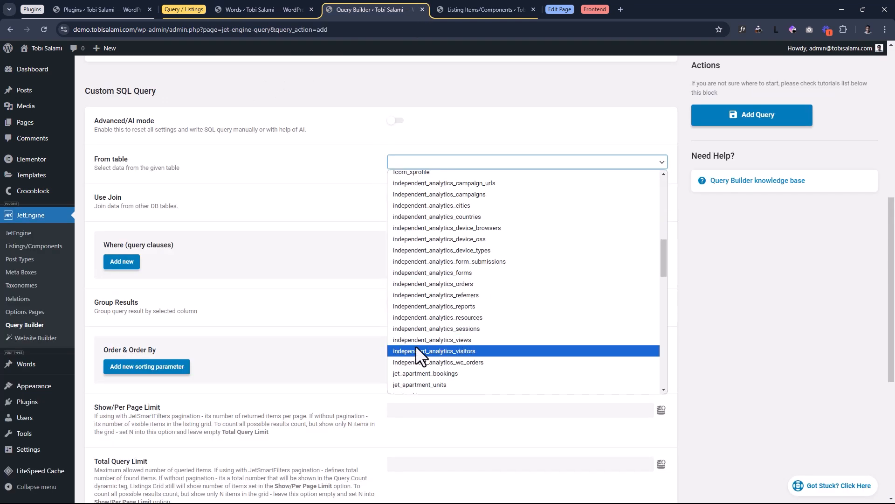
key("p")
key("Down")
key("Return")
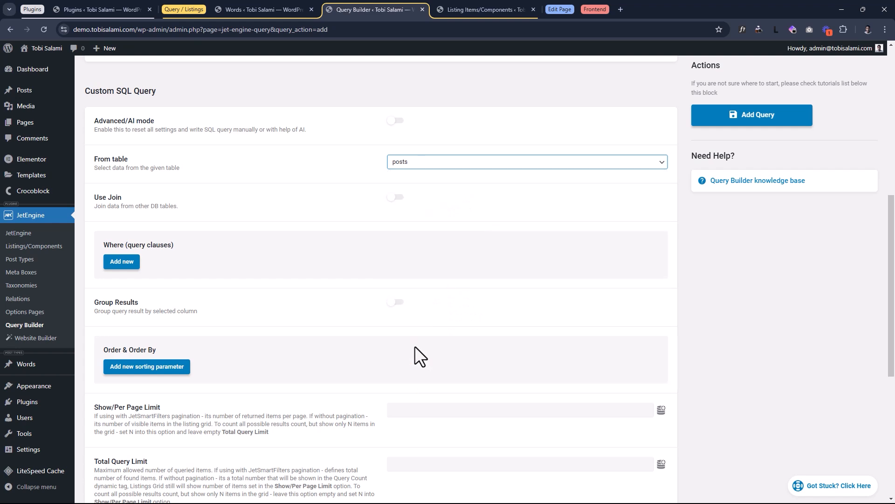
Turn on the results preview for the query and return to the Custom SQL Query settings.
scroll(517, 245, "up", 6)
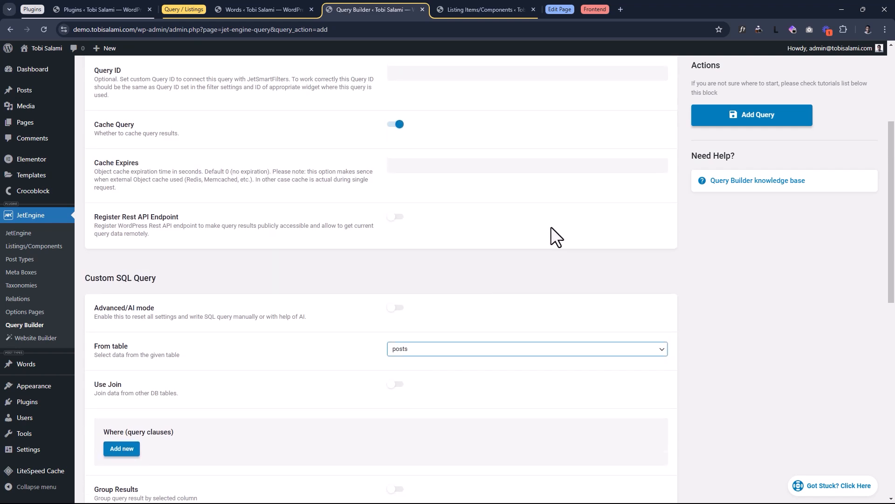
scroll(639, 139, "up", 2)
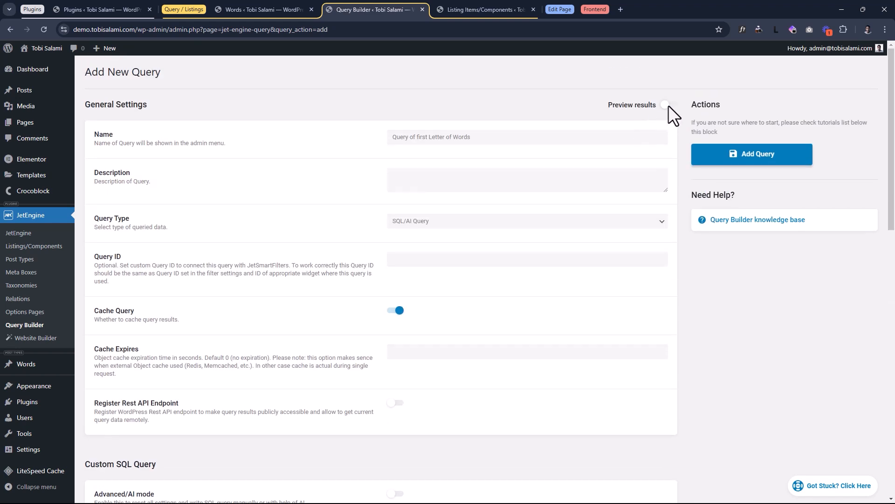
left_click(666, 105)
scroll(572, 196, "down", 6)
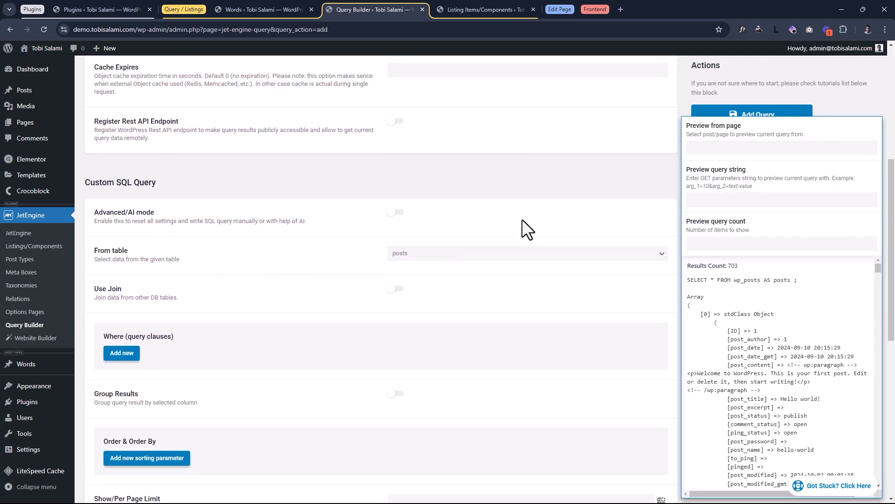
scroll(522, 220, "down", 1)
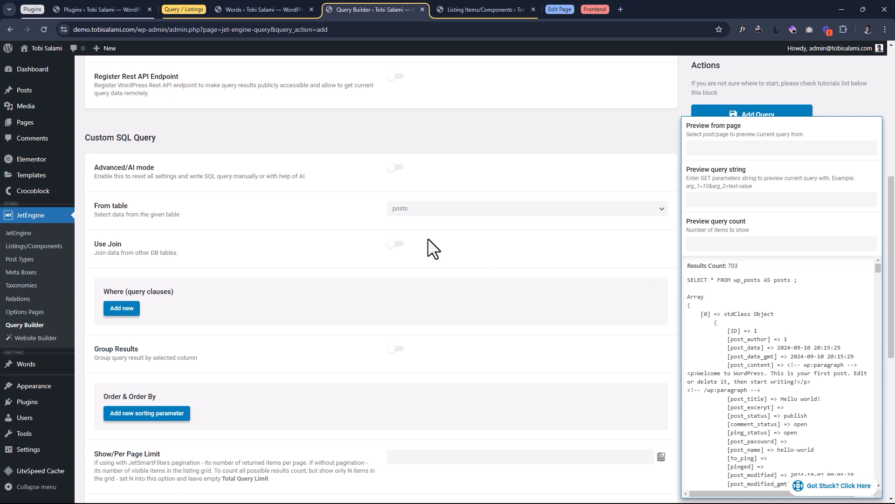
scroll(380, 181, "down", 1)
Add a Where clause that limits results to post_type Equal (=) words, checking the Words post list first.
left_click(275, 12)
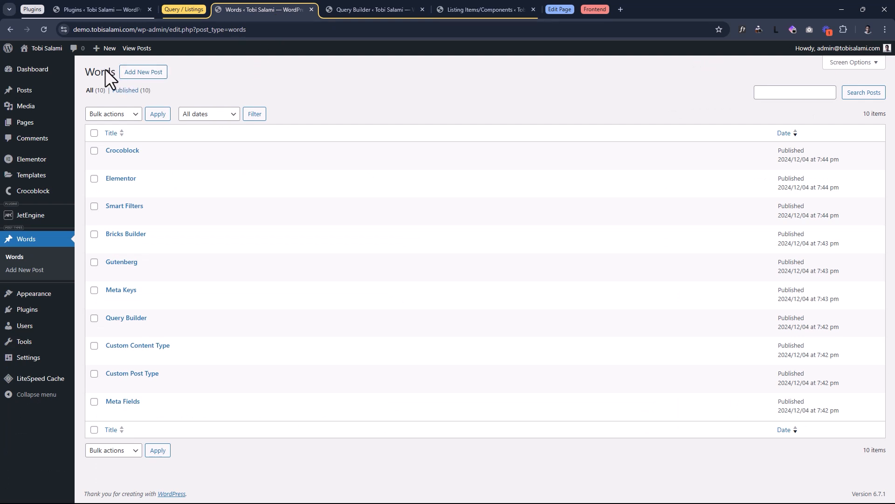
left_click(386, 5)
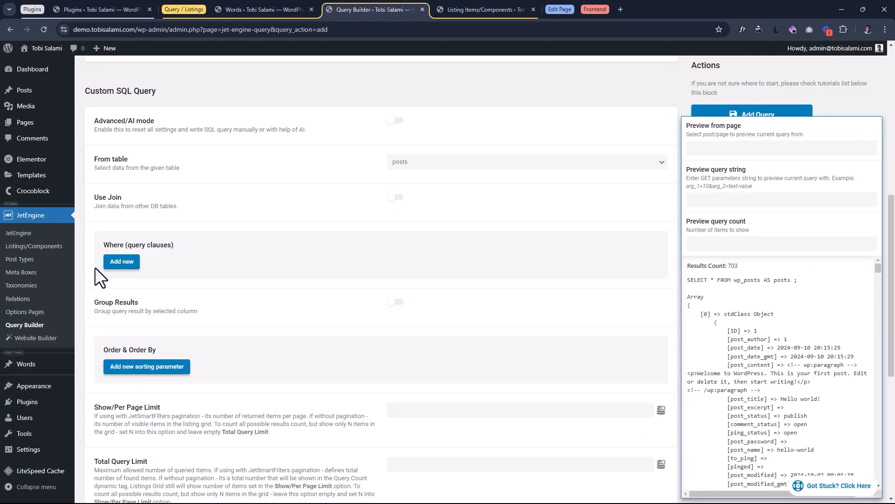
left_click(116, 259)
scroll(211, 222, "down", 2)
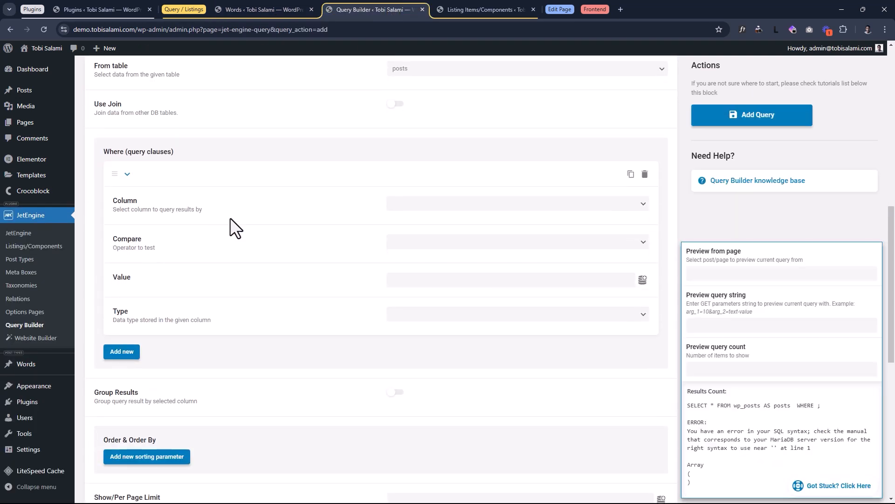
left_click(421, 202)
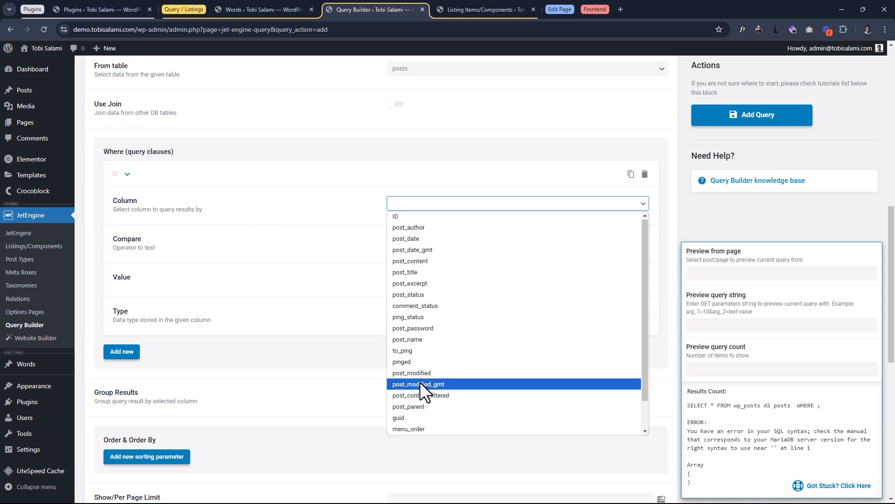
scroll(421, 401, "down", 1)
left_click(414, 408)
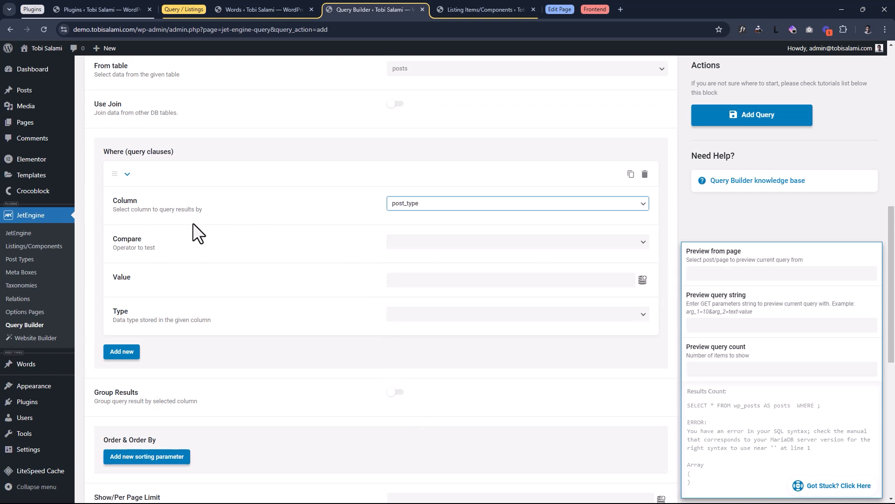
left_click(405, 242)
left_click(410, 257)
left_click(427, 282)
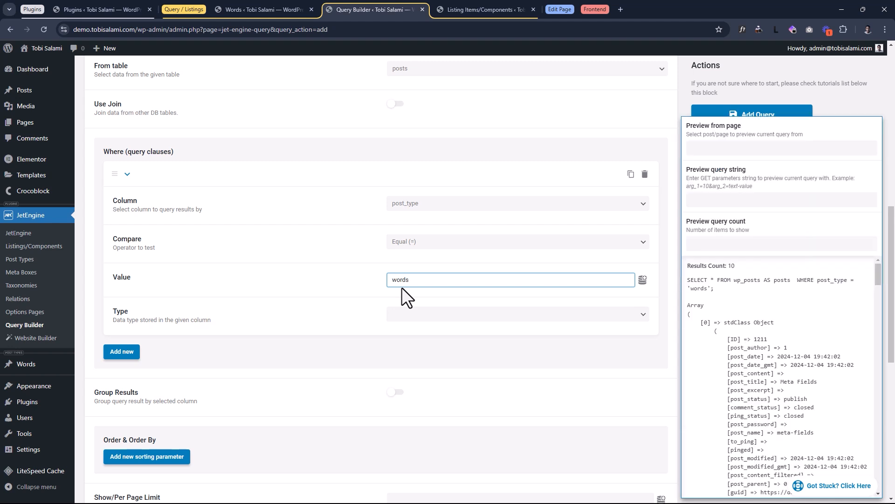
Compare the previewed results count with the number of posts in the Words list, and return to the query.
left_click_drag(740, 272, 717, 264)
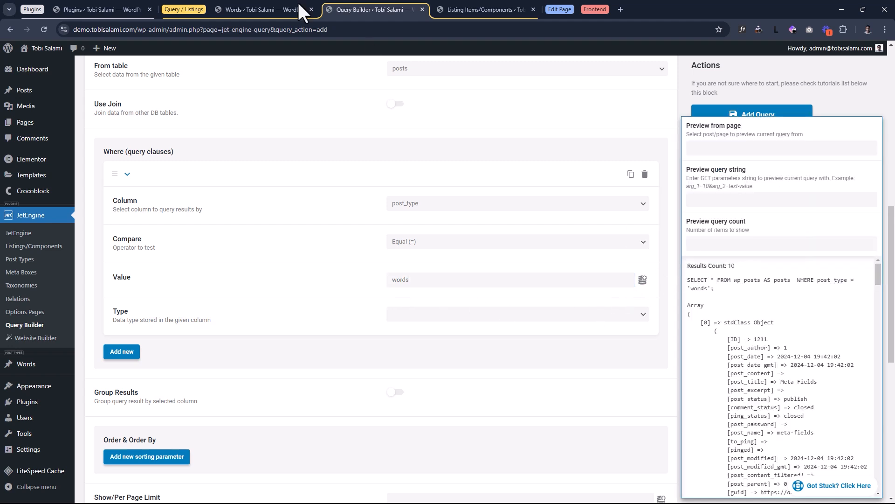
left_click(225, 8)
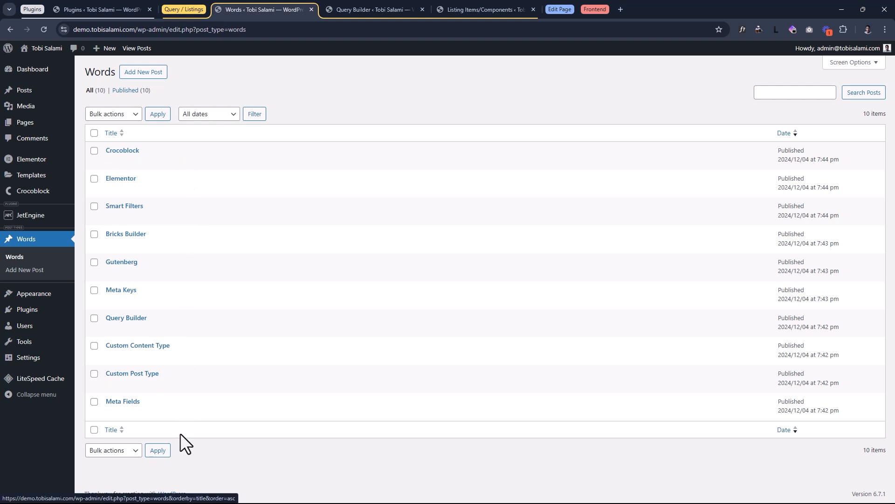
left_click_drag(82, 102, 205, 89)
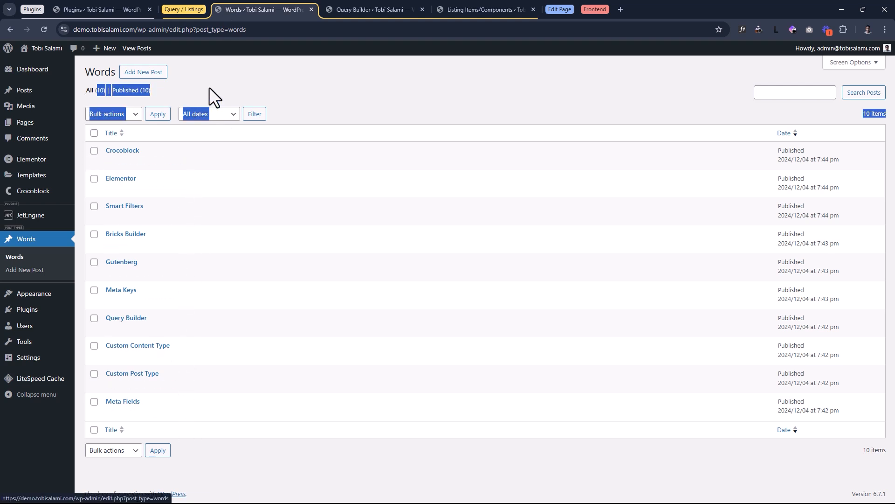
left_click(362, 6)
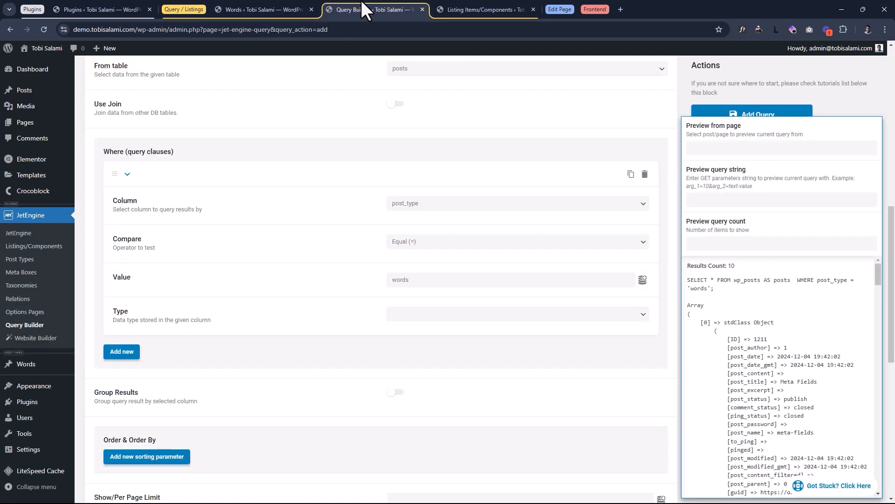
Add a second Where clause with column post_status, comparison Equal (=) and value publish.
scroll(359, 210, "down", 3)
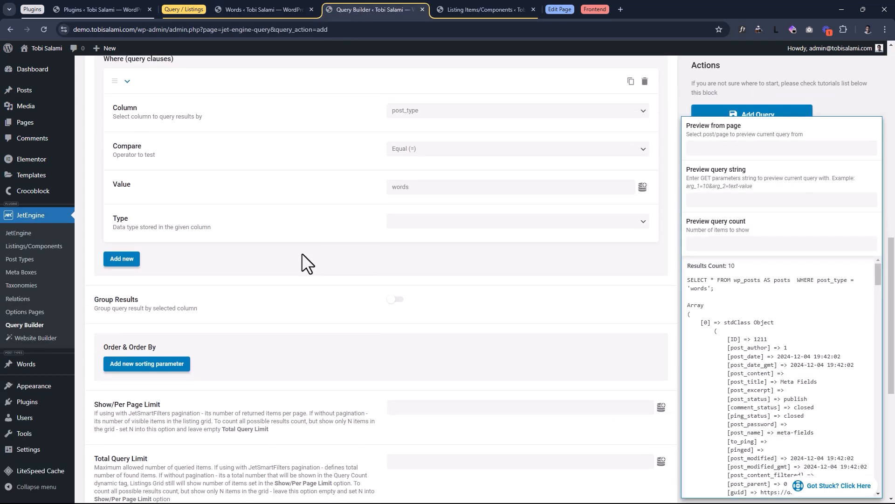
left_click(122, 211)
left_click(427, 251)
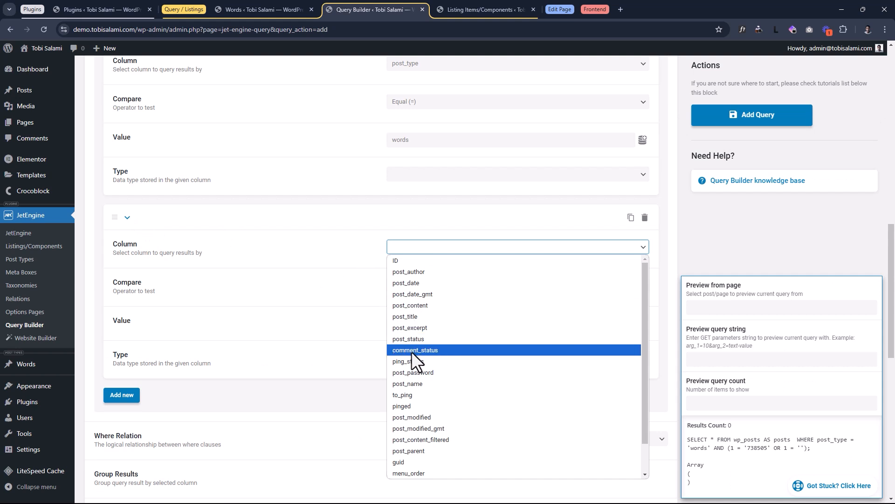
left_click(416, 338)
left_click(413, 292)
left_click(410, 296)
left_click(404, 322)
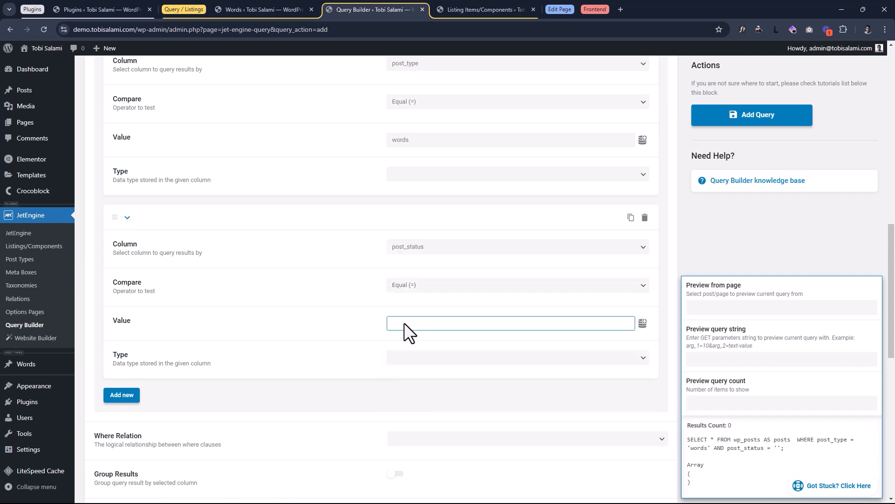
type("publish")
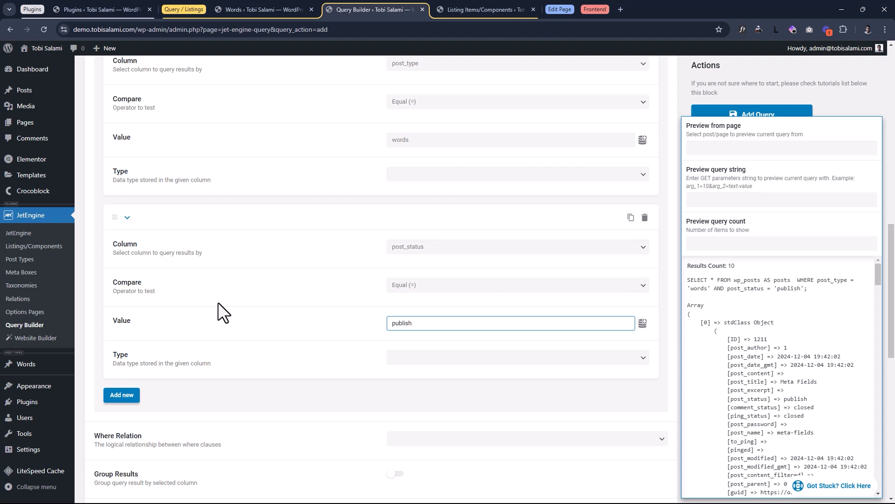
Review the remaining query settings down to Include Calculated Columns, and examine the titles in the Words post list.
scroll(217, 302, "up", 1)
scroll(218, 302, "down", 6)
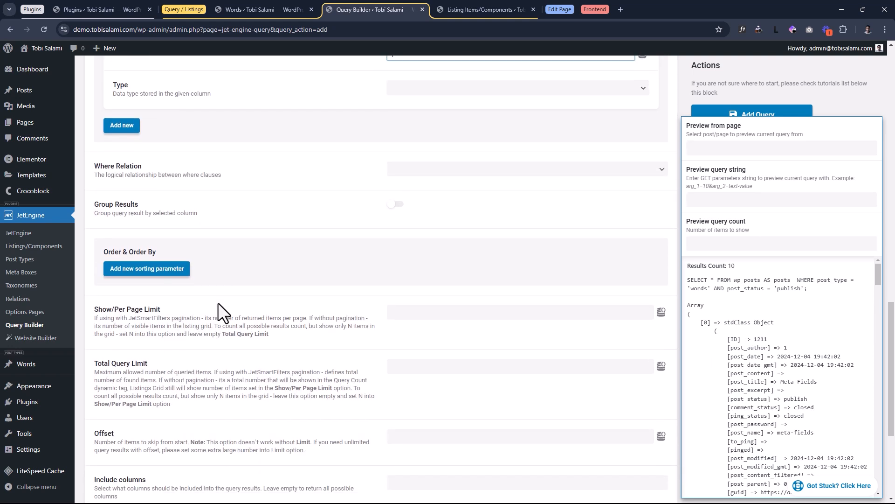
scroll(218, 302, "down", 5)
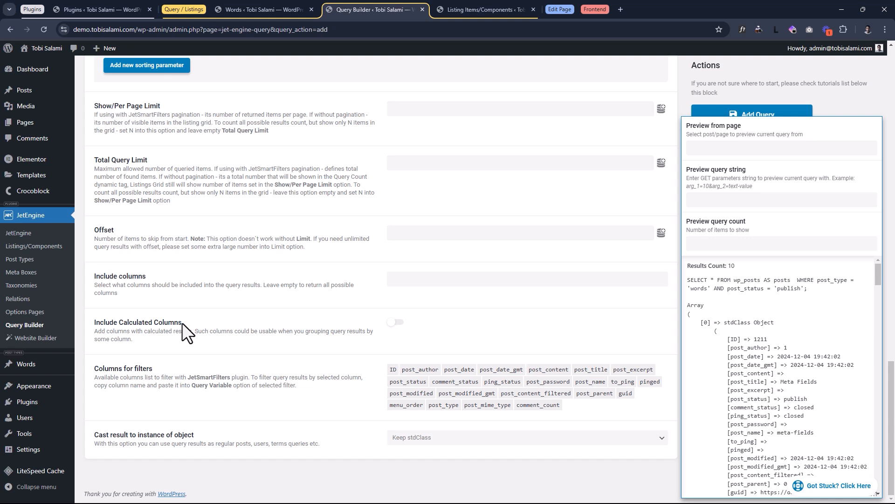
left_click(225, 6)
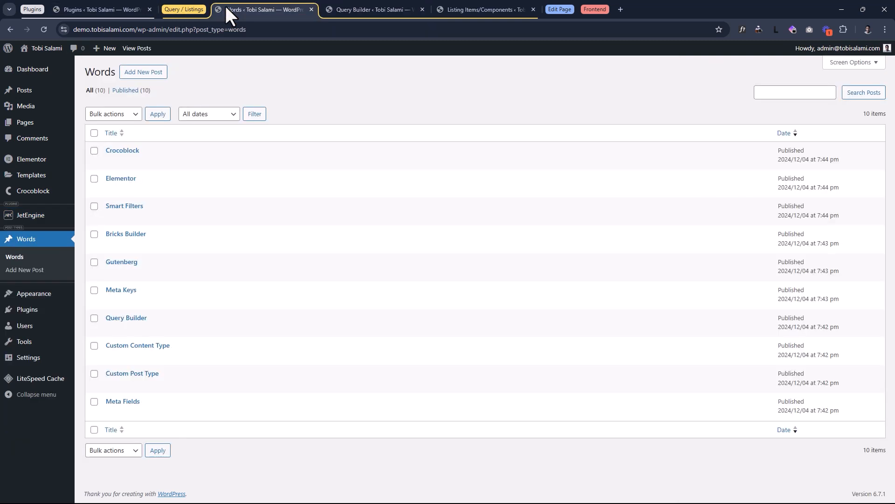
Return to the query, enable Include Calculated Columns and add a calculated column entry.
left_click(378, 4)
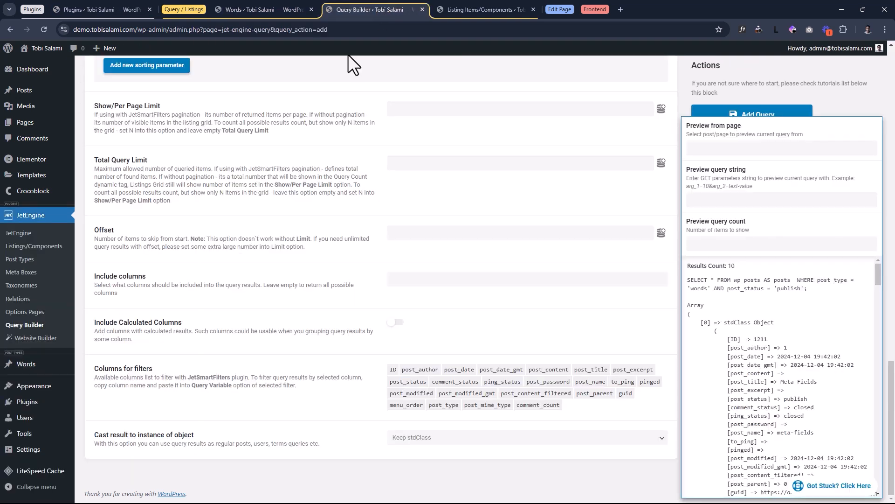
left_click(394, 321)
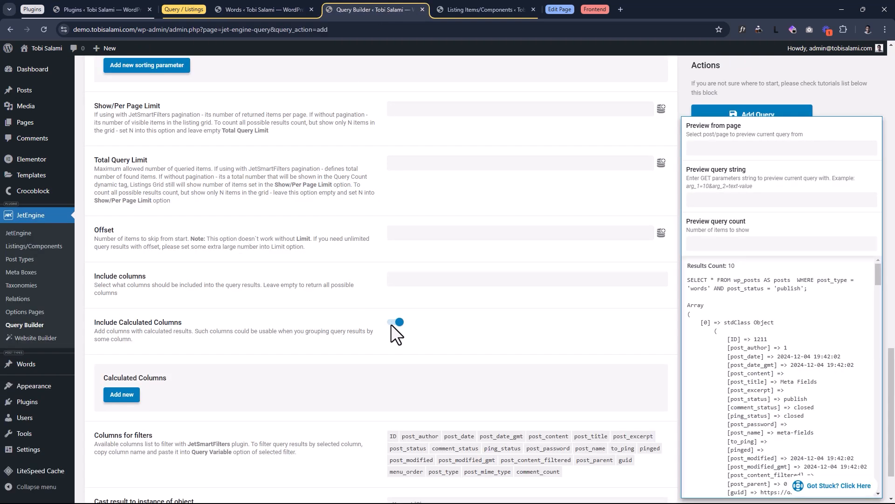
scroll(378, 321, "down", 1)
left_click(119, 327)
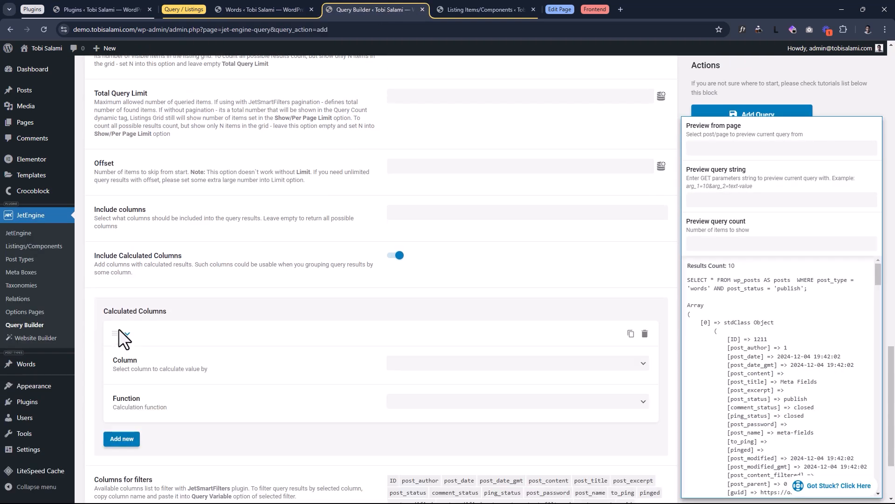
scroll(233, 322, "down", 2)
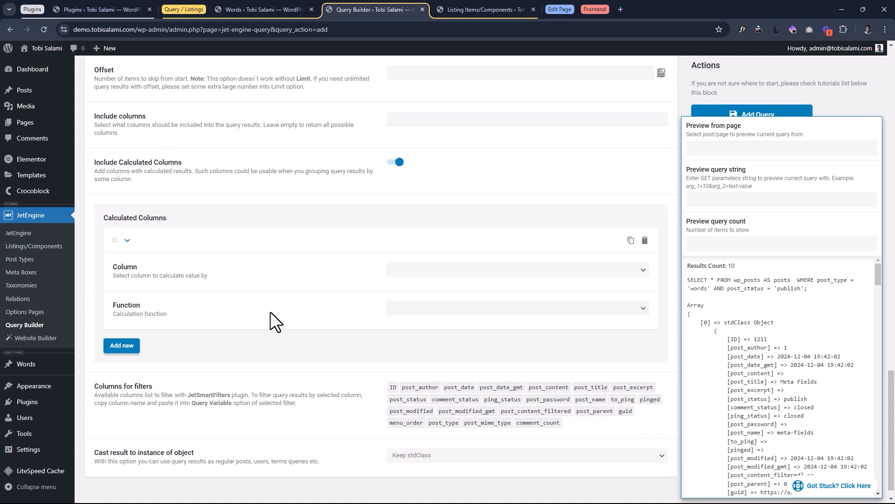
Set the calculated column to post_title with the Custom function.
left_click(414, 268)
scroll(411, 354, "down", 1)
left_click(416, 309)
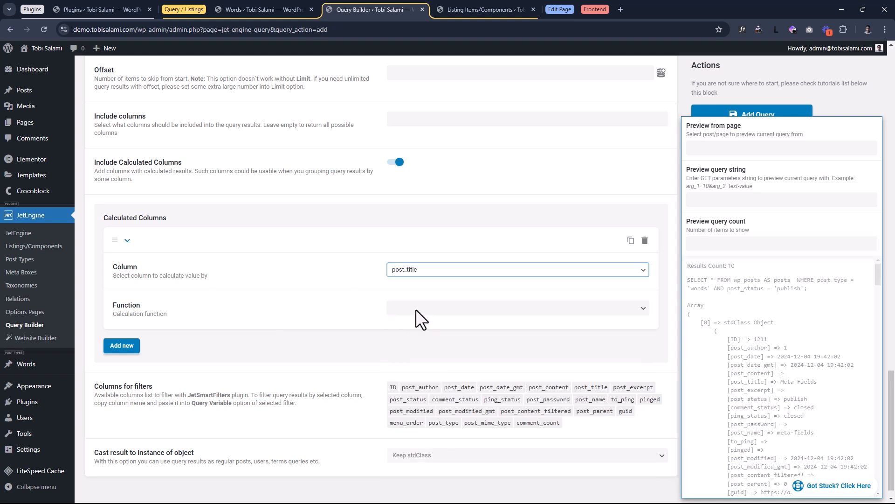
left_click(408, 309)
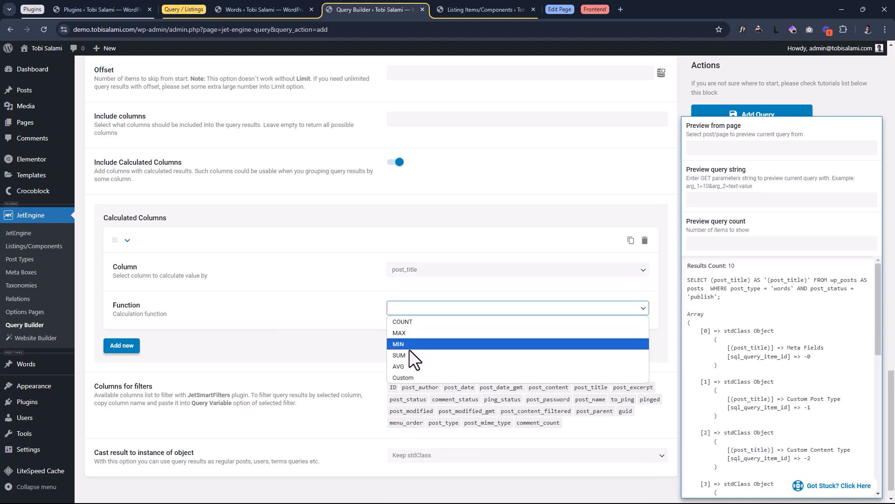
left_click(410, 376)
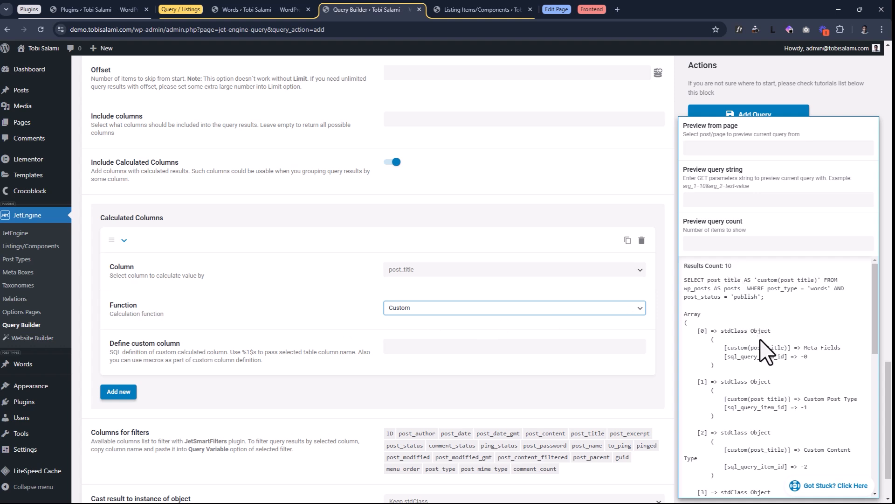
Examine the custom(post_title) values in the previewed results, comparing the first letter of each word.
scroll(774, 360, "down", 1)
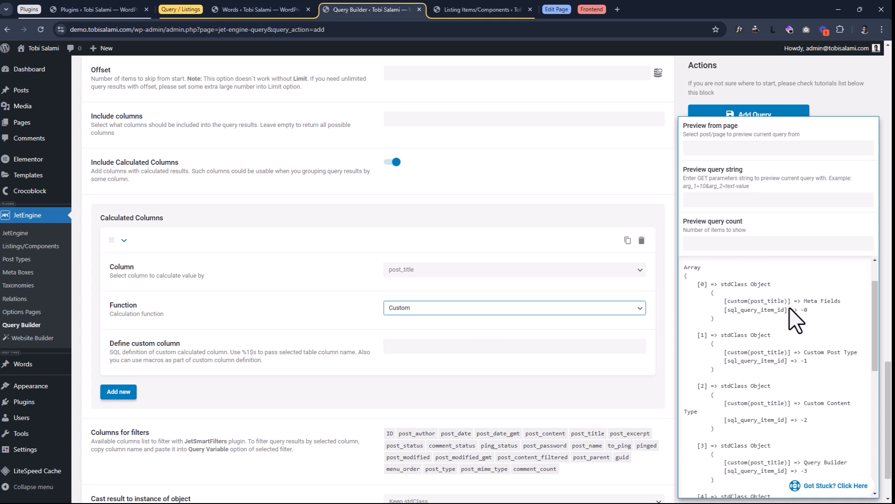
left_click_drag(725, 301, 785, 302)
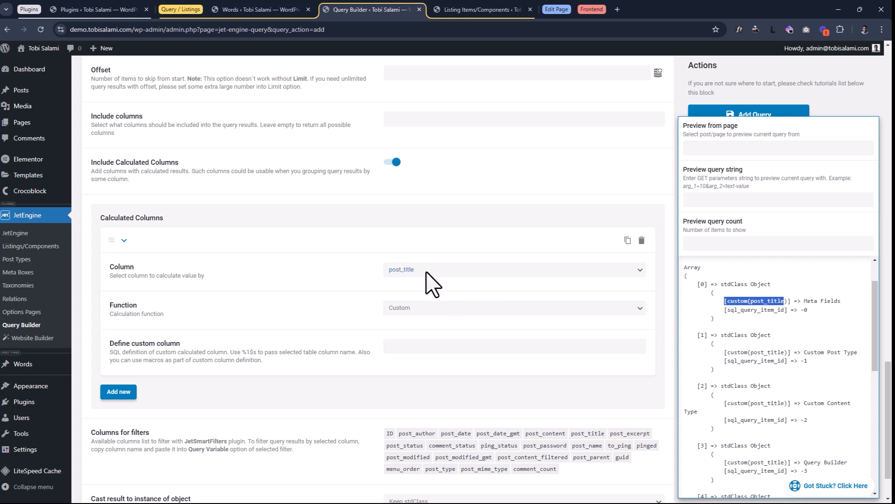
left_click(806, 301)
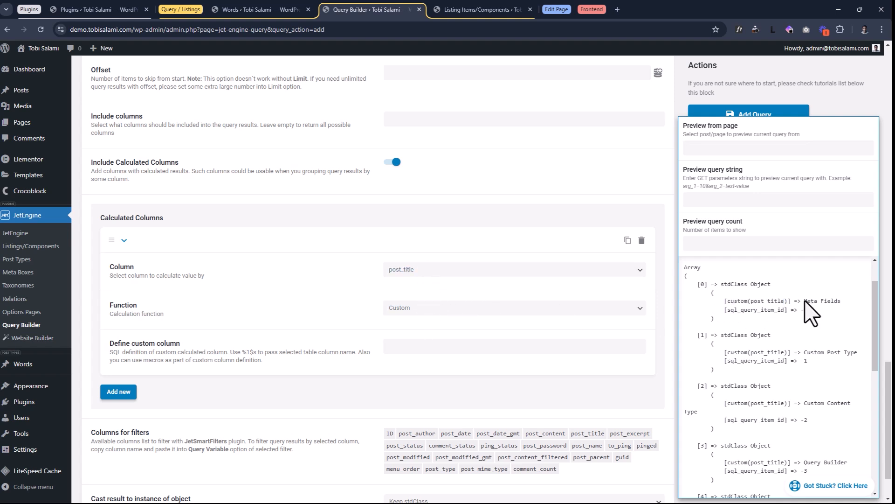
left_click_drag(805, 301, 847, 314)
left_click_drag(800, 352, 850, 365)
left_click(820, 389)
left_click_drag(805, 403, 849, 404)
left_click(820, 373)
left_click_drag(807, 302, 804, 301)
left_click(807, 352)
left_click_drag(808, 405, 805, 401)
left_click(813, 387)
Define the custom column as LEFT (%1$s, 1), copying the %1$s placeholder from the field's description.
left_click(469, 352)
type("LEFT (")
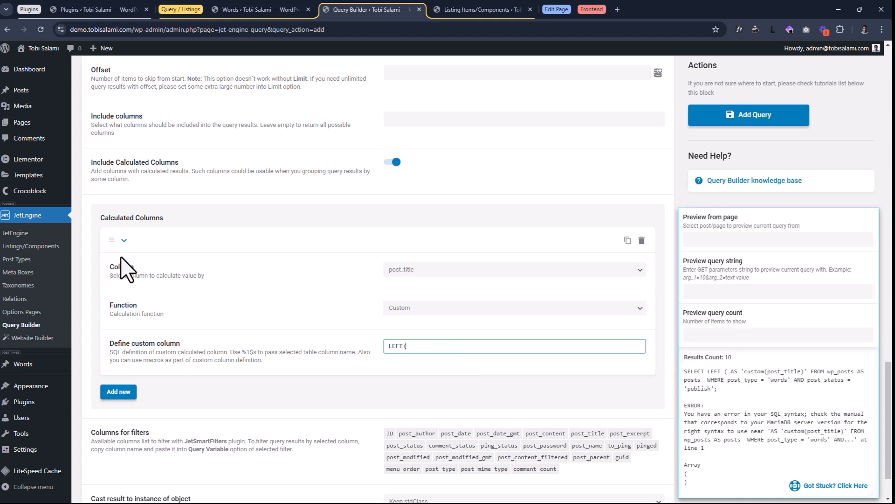
left_click_drag(256, 356, 254, 355)
right_click(245, 353)
left_click(262, 360)
left_click(422, 351)
key("ctrl+v")
type(", ")
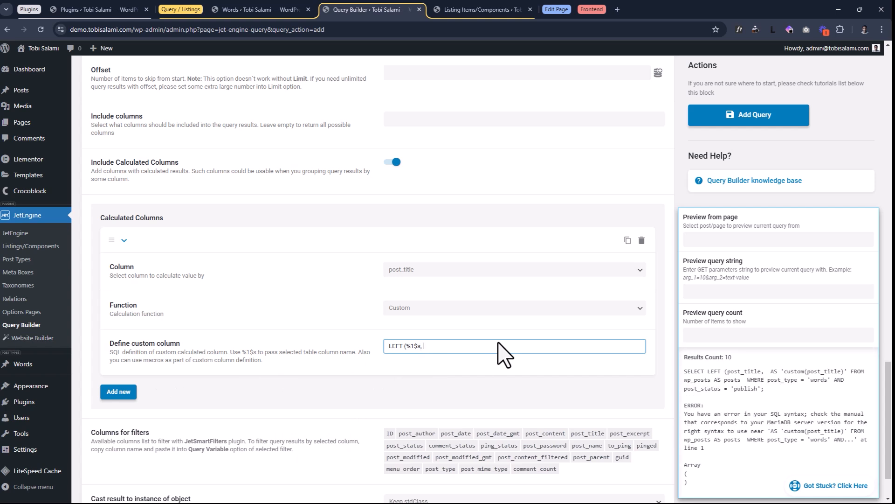
type("1)")
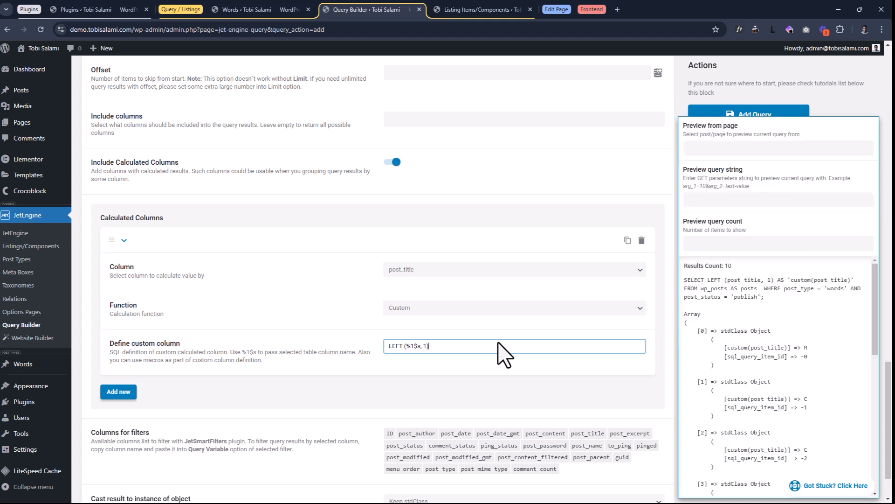
Examine the first letters returned in the query preview and look for repeated ones.
double_click(805, 348)
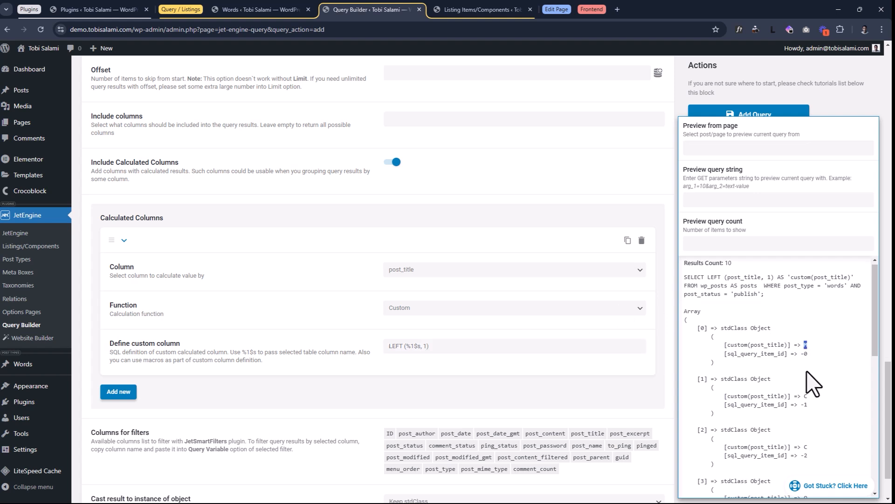
scroll(812, 368, "down", 1)
double_click(806, 352)
double_click(805, 402)
scroll(804, 405, "down", 1)
scroll(814, 407, "down", 2)
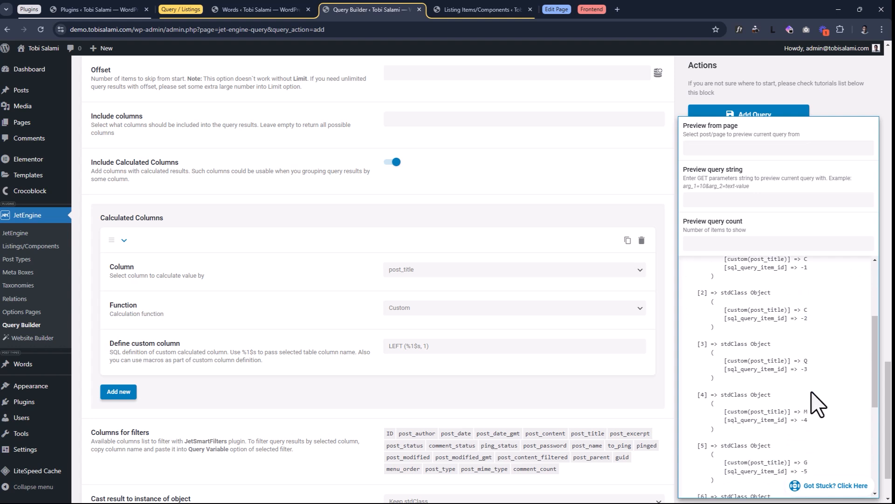
scroll(812, 391, "down", 1)
scroll(815, 397, "up", 5)
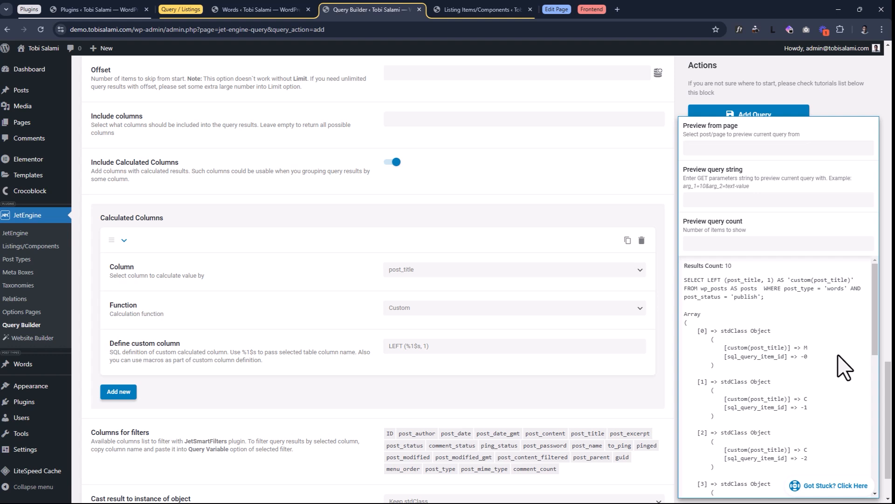
scroll(837, 354, "down", 1)
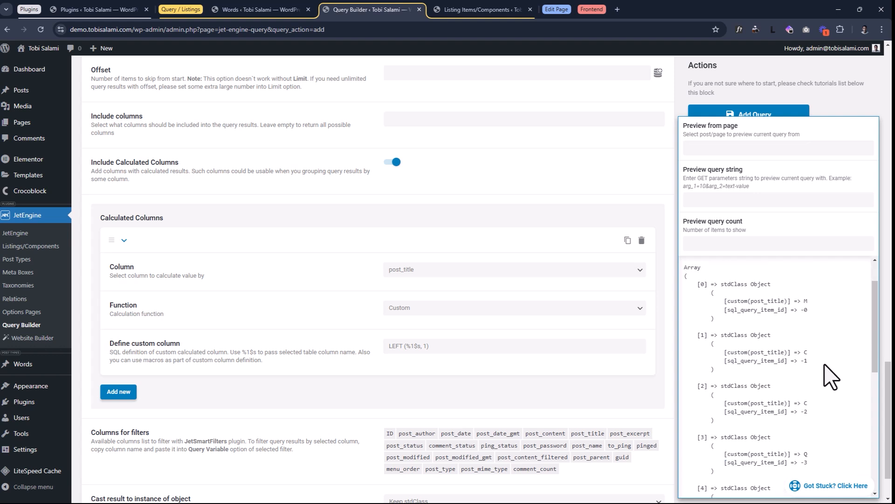
double_click(805, 352)
left_click_drag(801, 404, 807, 399)
left_click(821, 386)
left_click_drag(821, 415, 728, 335)
left_click(816, 376)
Prefix the custom column definition with DISTINCT so it reads DISTINCT LEFT (%1$s, 1).
left_click(386, 348)
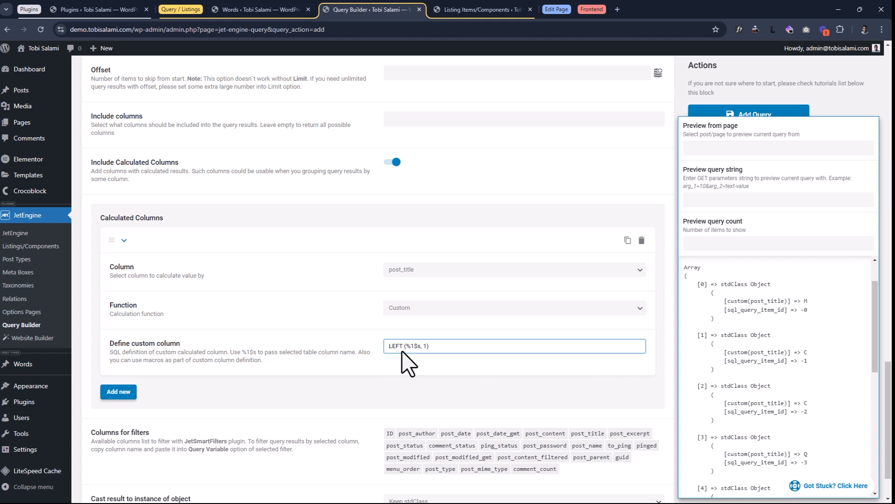
type("DISTINCT")
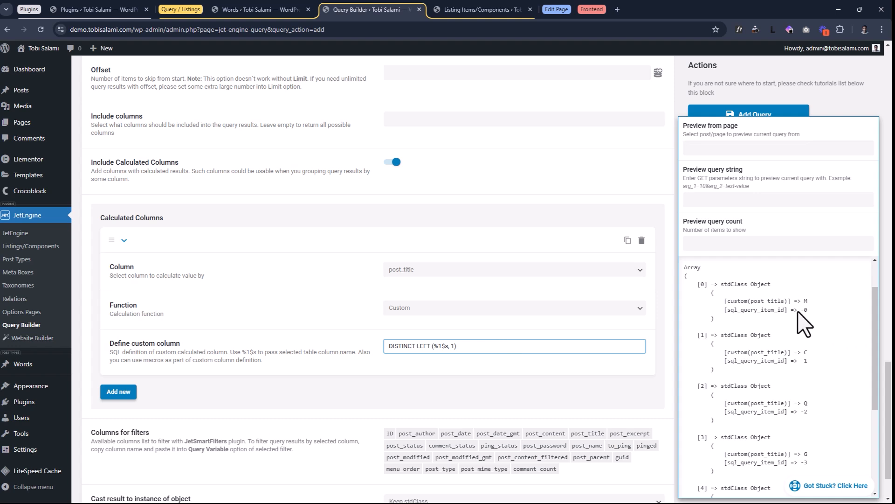
Check the previewed letters for duplicates, compare them with the titles in the Words post list, and return to the query.
double_click(806, 301)
double_click(804, 352)
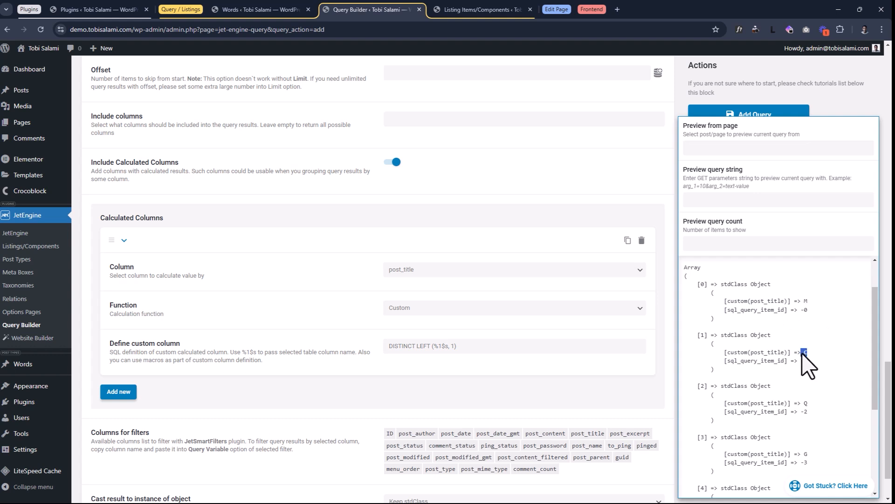
left_click_drag(802, 354, 803, 353)
left_click_drag(809, 405, 803, 404)
scroll(803, 390, "down", 1)
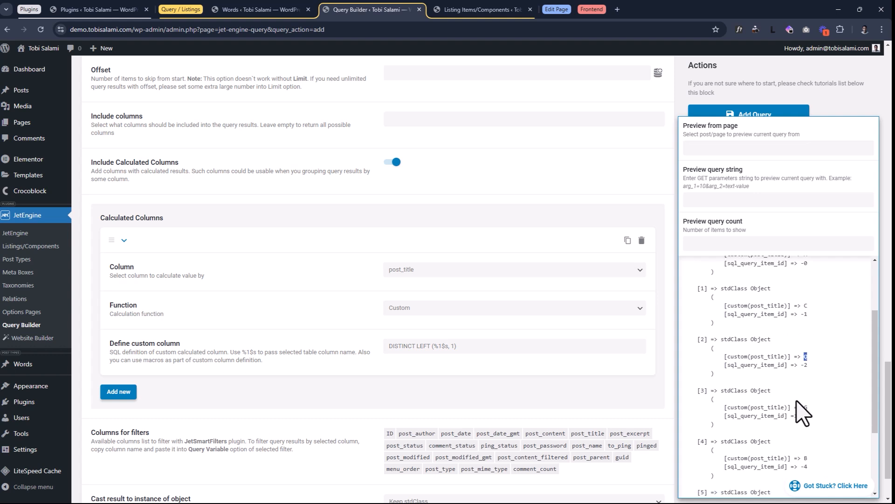
left_click_drag(809, 407, 804, 406)
scroll(811, 401, "down", 2)
left_click_drag(803, 366, 809, 366)
left_click(816, 392)
scroll(813, 383, "up", 3)
scroll(817, 391, "up", 1)
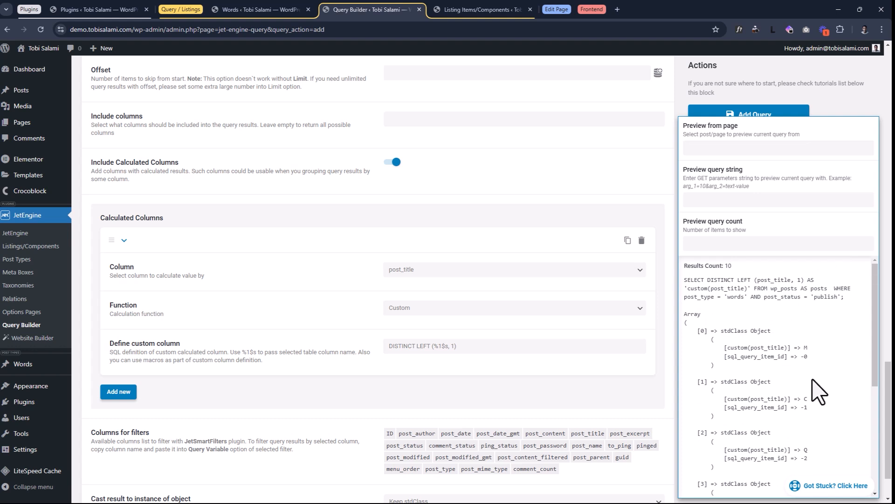
left_click(255, 10)
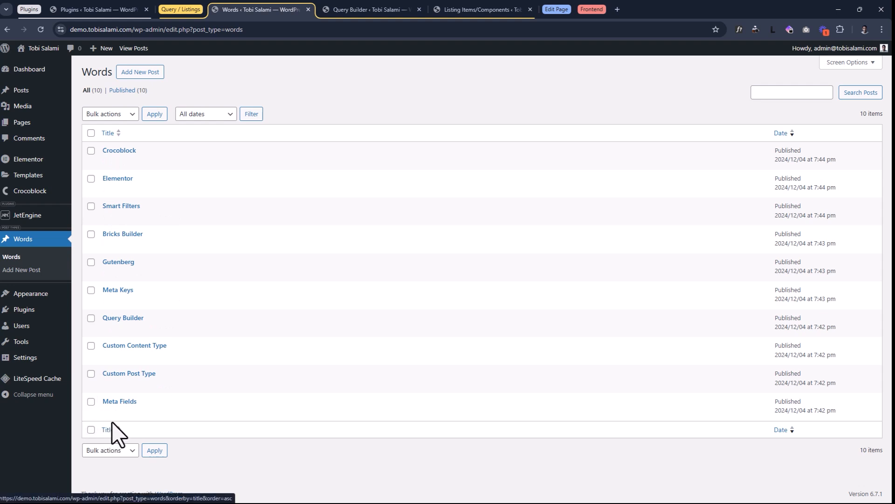
left_click(354, 5)
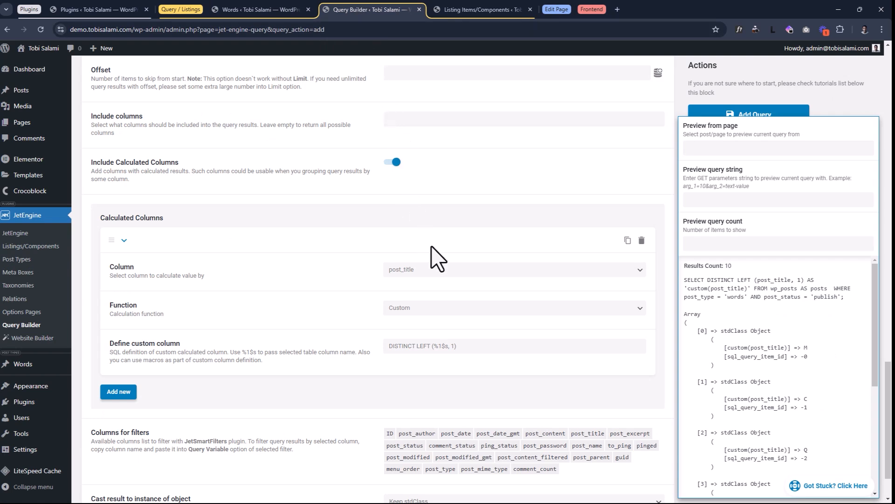
Save the first-letter query as a new query and review its preview.
scroll(434, 256, "down", 2)
scroll(457, 279, "up", 10)
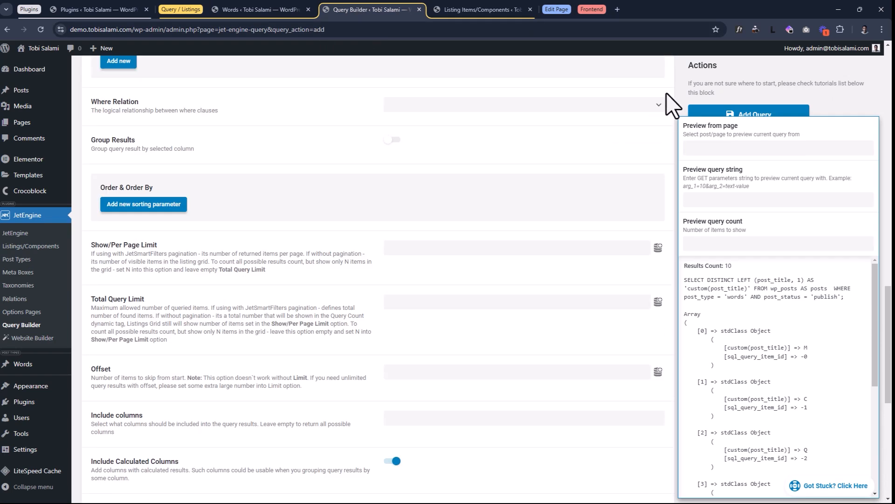
left_click(714, 112)
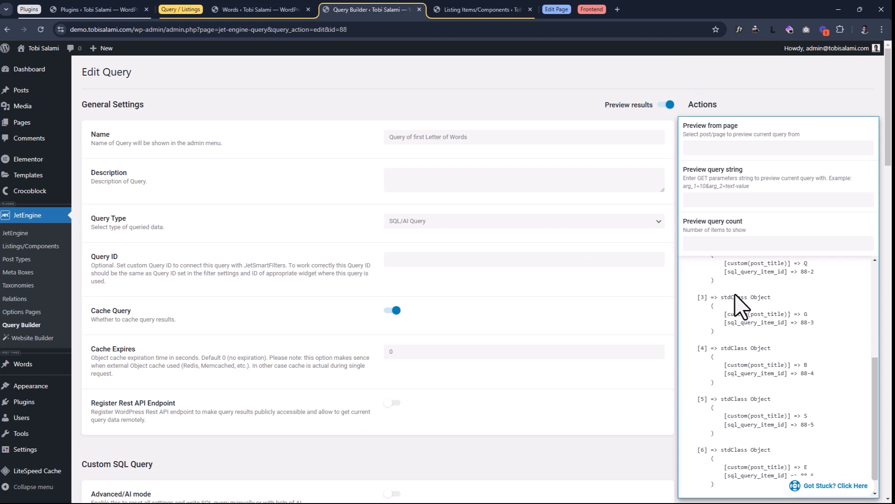
scroll(749, 299, "up", 5)
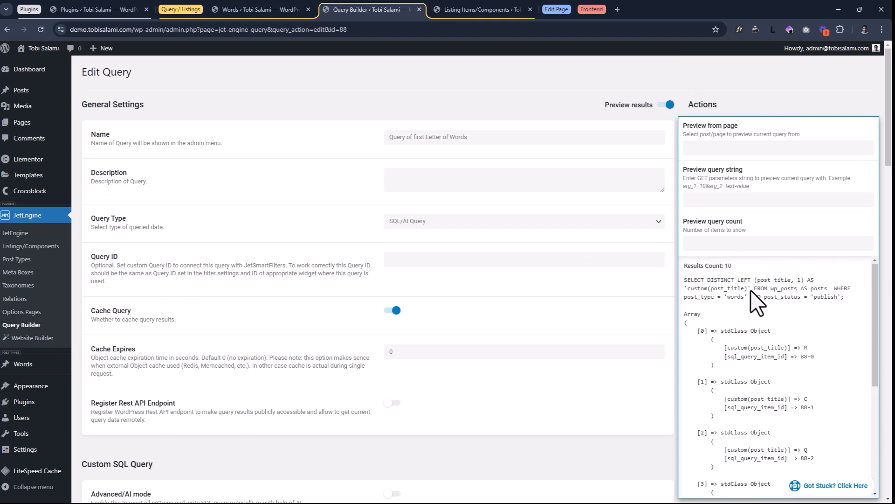
Add a sorting parameter ordering by post_title From lowest to highest values (1, 2, 3; a, b, c), and check the previewed letter order.
scroll(420, 219, "down", 7)
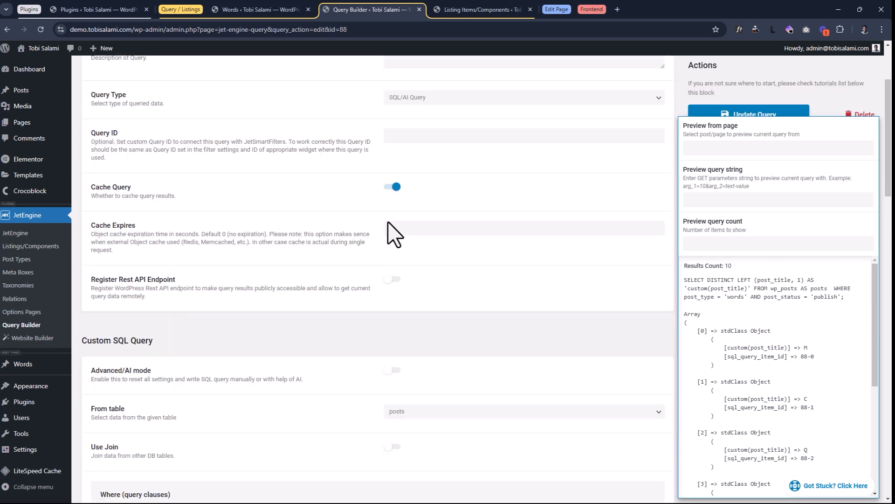
scroll(313, 256, "down", 12)
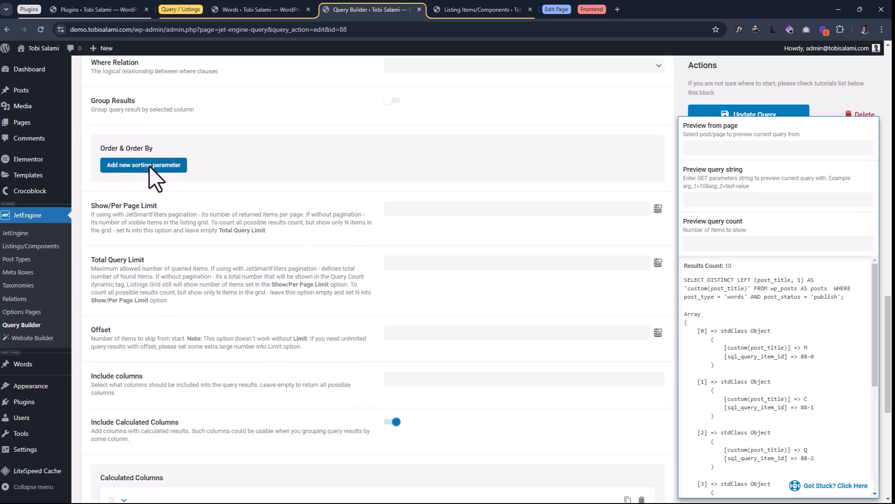
left_click(149, 166)
left_click(418, 201)
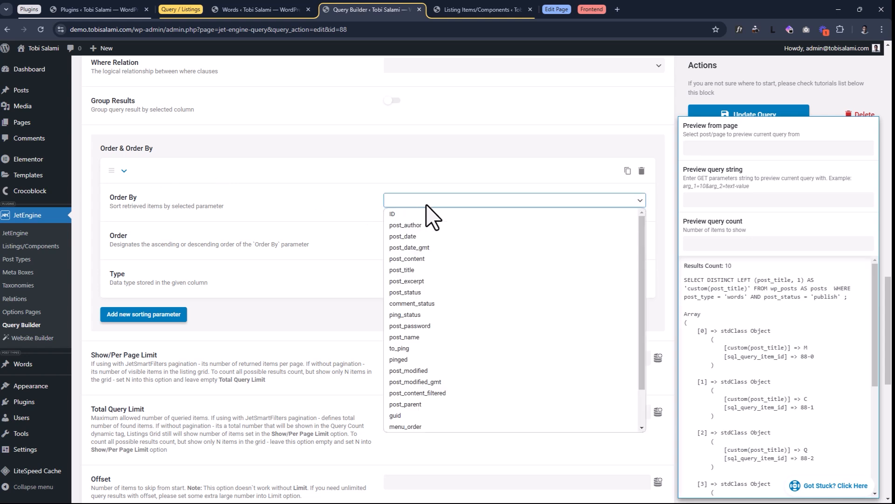
left_click(412, 270)
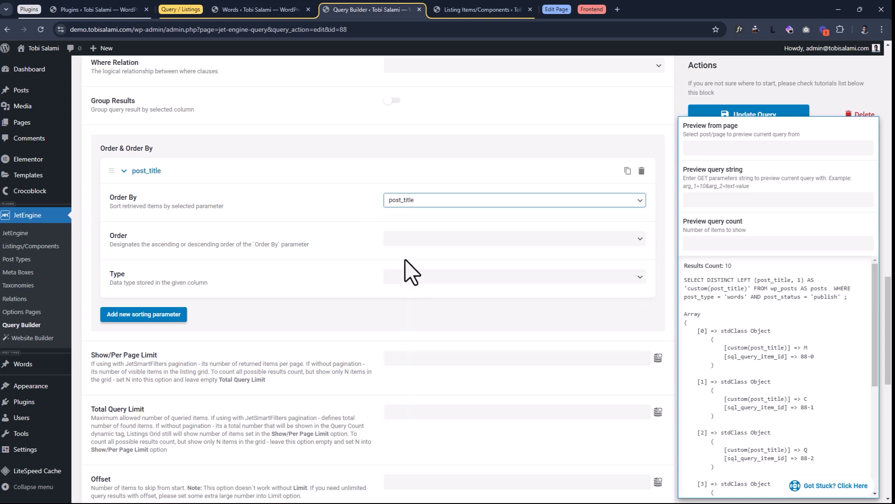
left_click(399, 241)
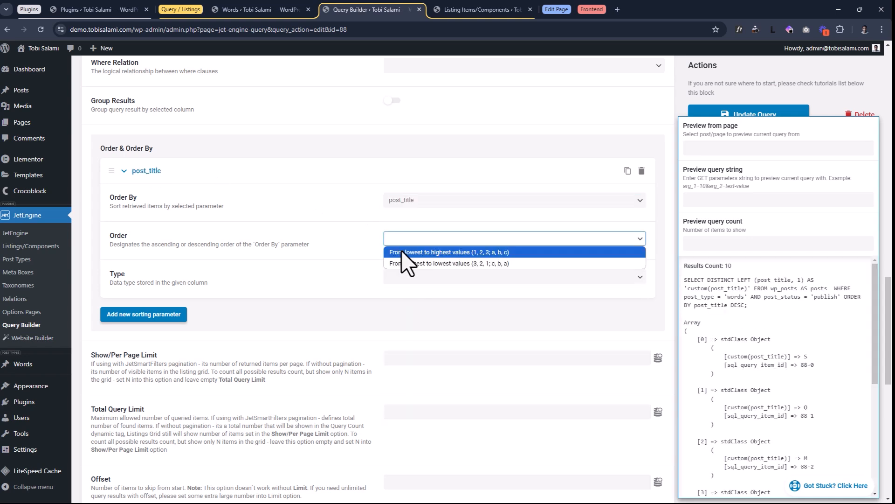
left_click(401, 251)
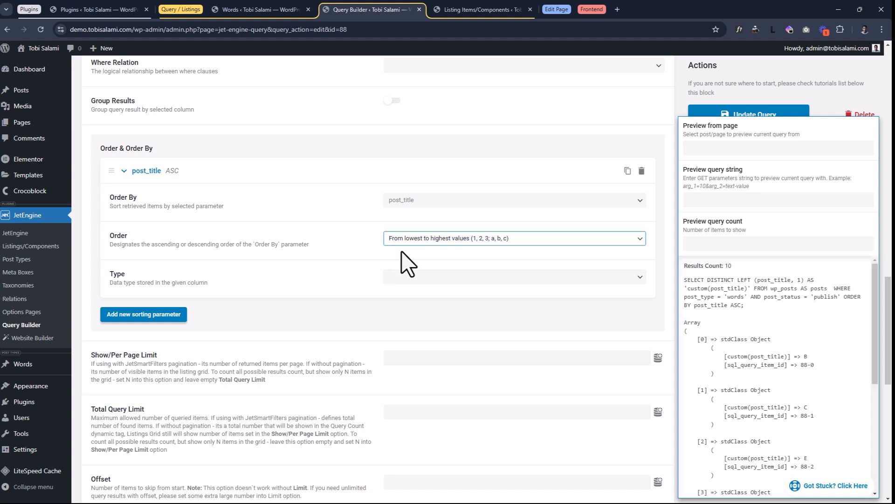
left_click_drag(803, 357, 813, 359)
scroll(817, 371, "down", 2)
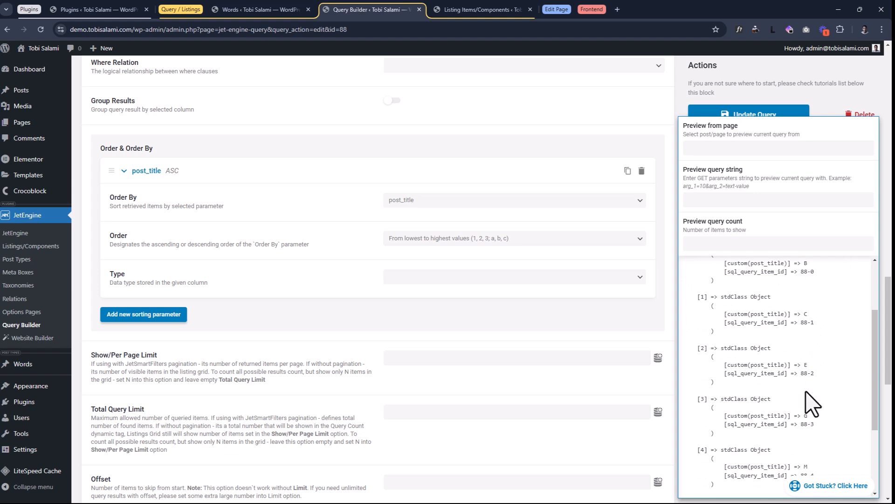
scroll(811, 401, "up", 2)
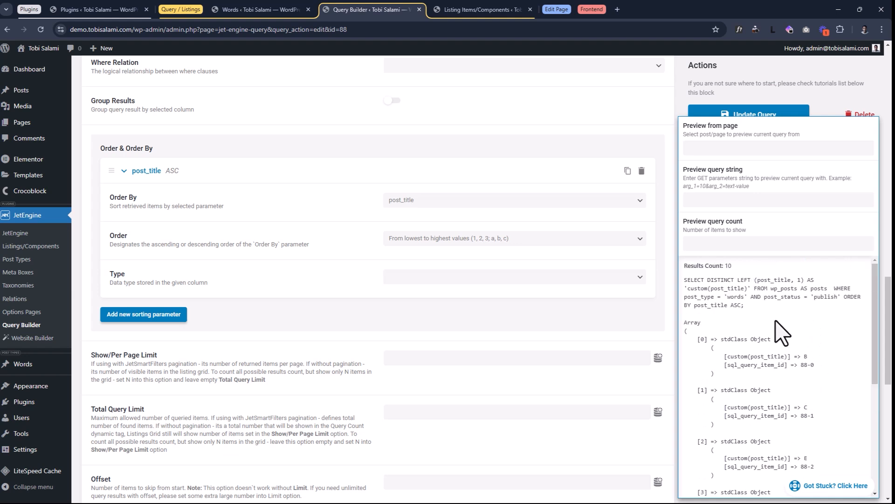
Save the updated query and set up a new listing item sourced from Query Builder, using Query of first Letter of Words.
left_click(722, 113)
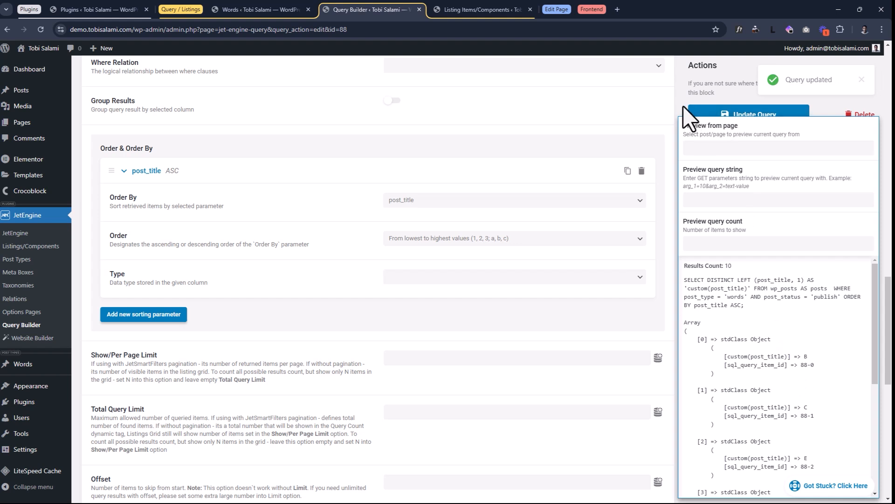
left_click(462, 4)
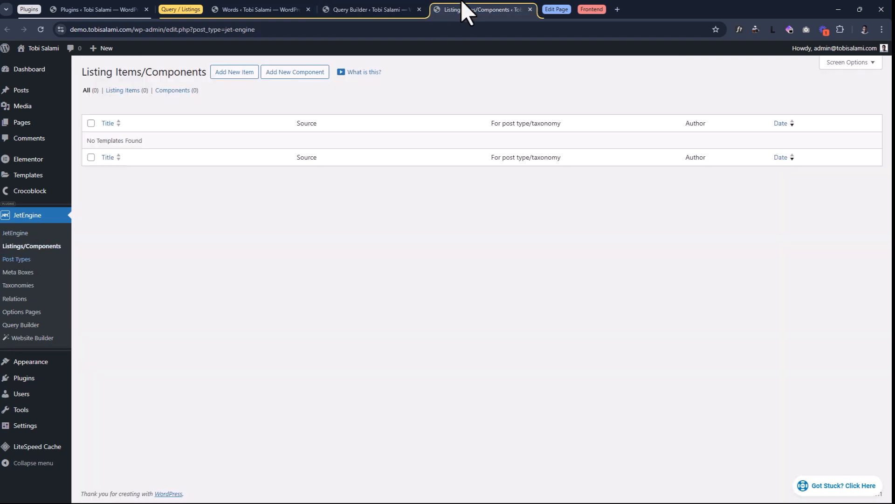
left_click(237, 72)
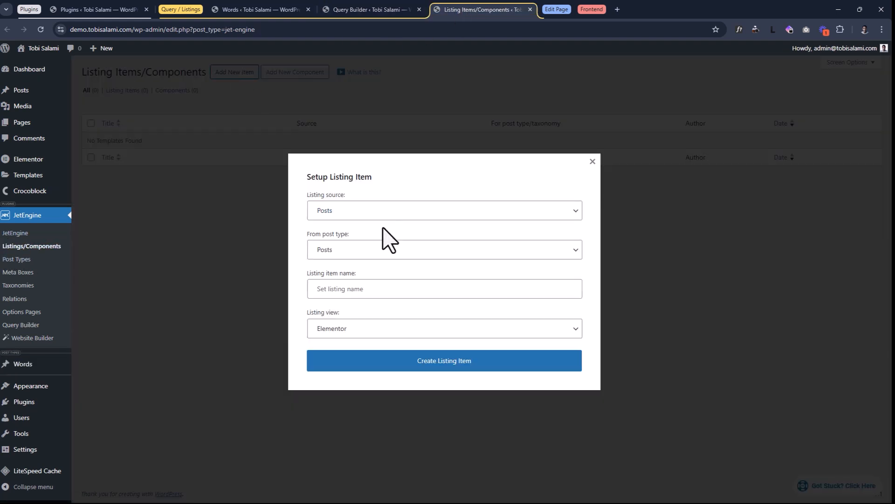
left_click(355, 212)
left_click(358, 239)
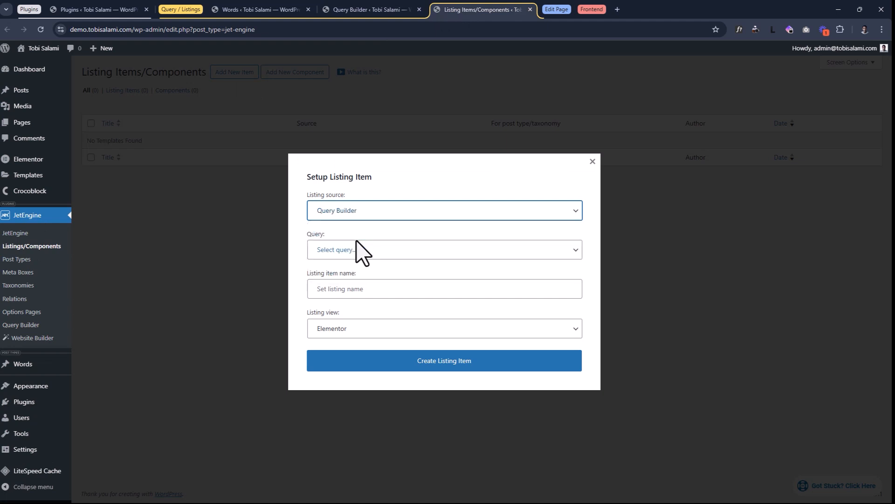
left_click(357, 246)
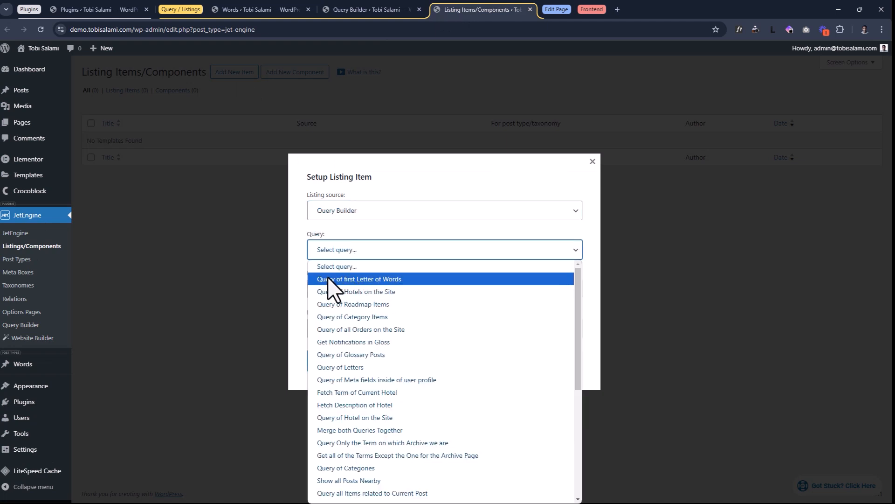
left_click(369, 278)
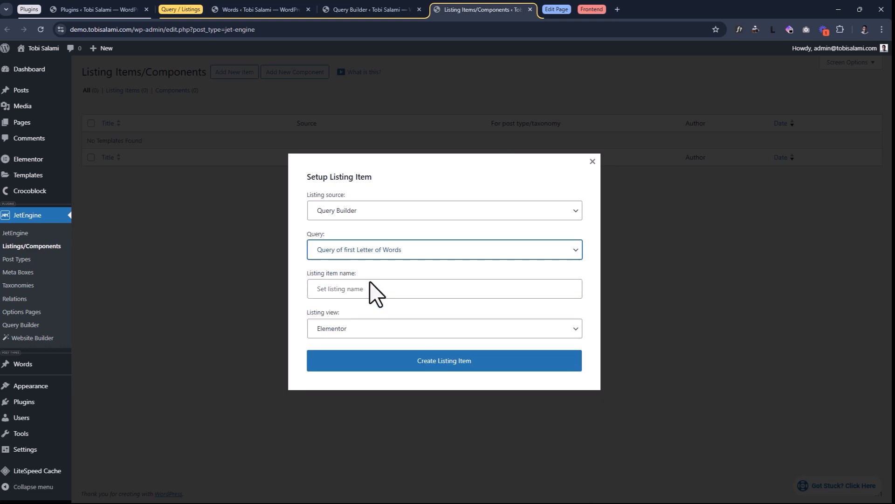
Name the listing item Listing of Letters, keep Elementor as its view, and create it.
left_click(370, 286)
type("Listing of Letters")
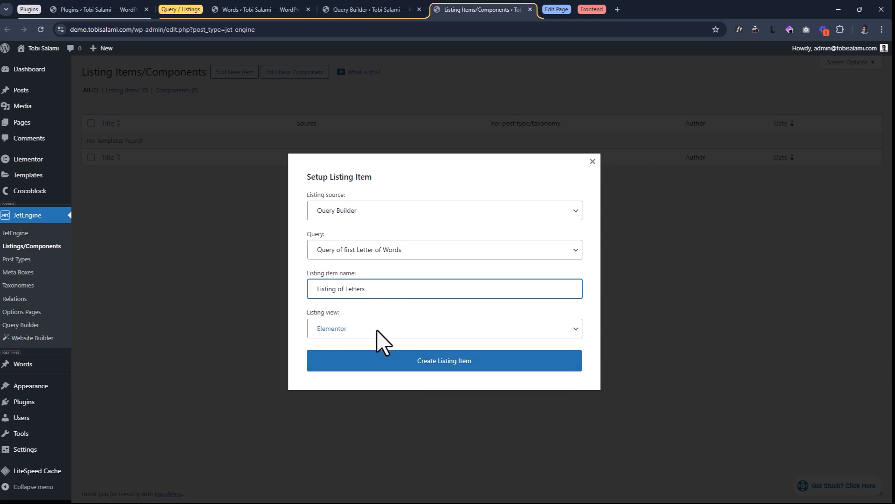
left_click(351, 329)
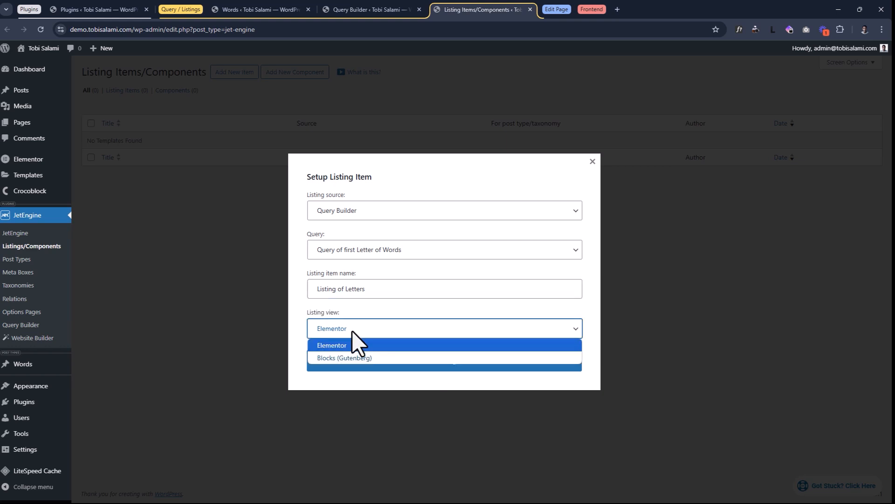
left_click(353, 331)
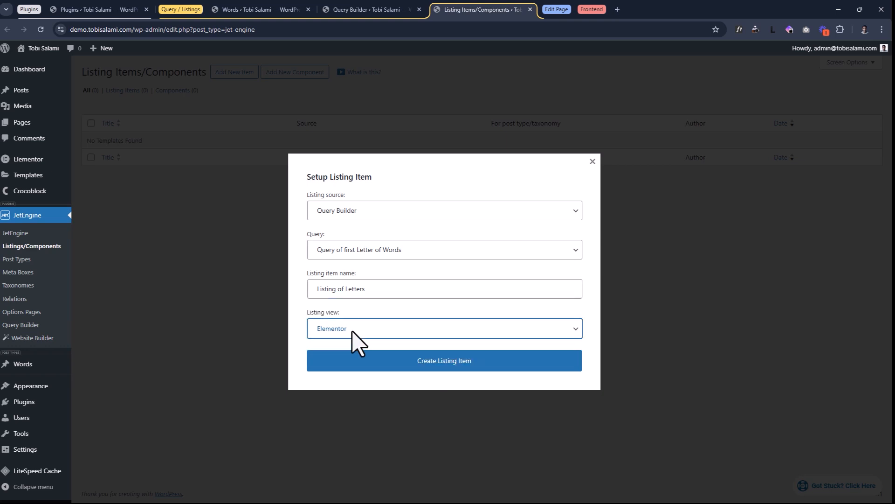
left_click(433, 365)
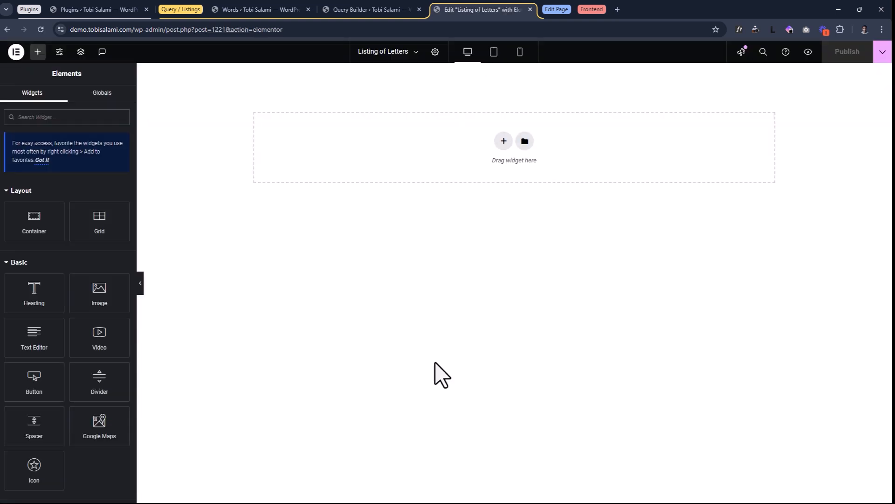
Insert a single-column container with downward direction and place a Dynamic Field widget inside it.
left_click(503, 140)
left_click(469, 169)
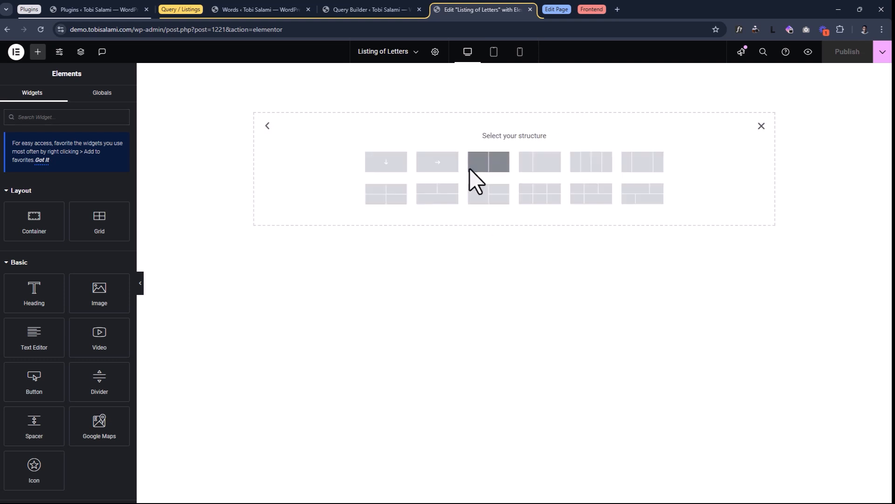
left_click(372, 168)
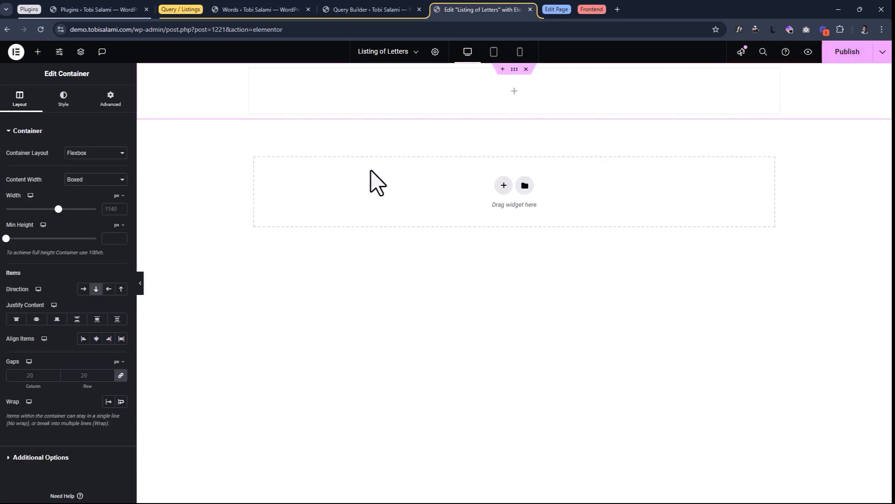
left_click(38, 51)
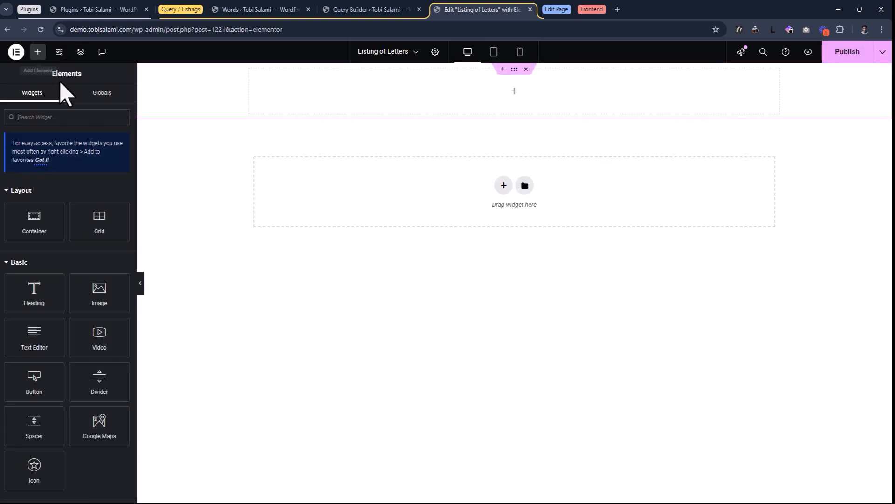
type("dyna")
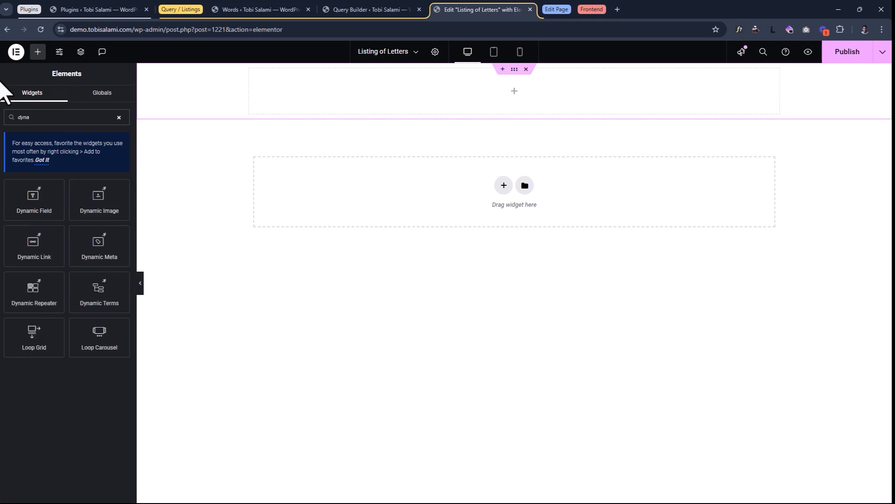
left_click_drag(33, 199, 429, 98)
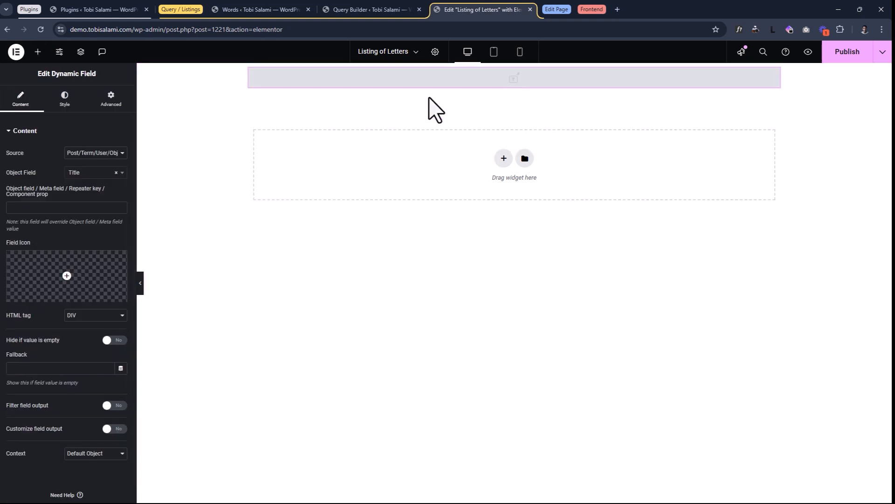
Copy custom(post_title) from the query preview into the Dynamic Field's object field override, and compare the displayed letter with the preview.
left_click(374, 8)
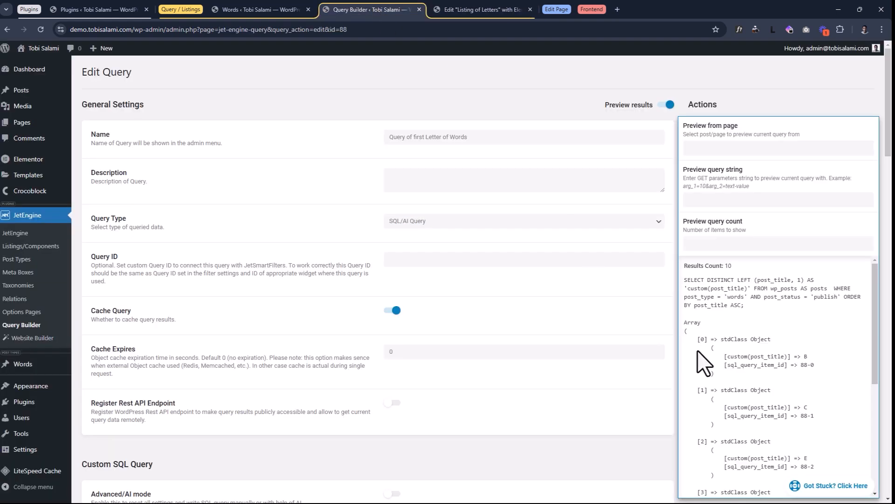
left_click_drag(785, 357, 727, 356)
key("ctrl+c")
left_click(786, 357)
left_click(785, 357)
right_click(738, 353)
left_click(748, 364)
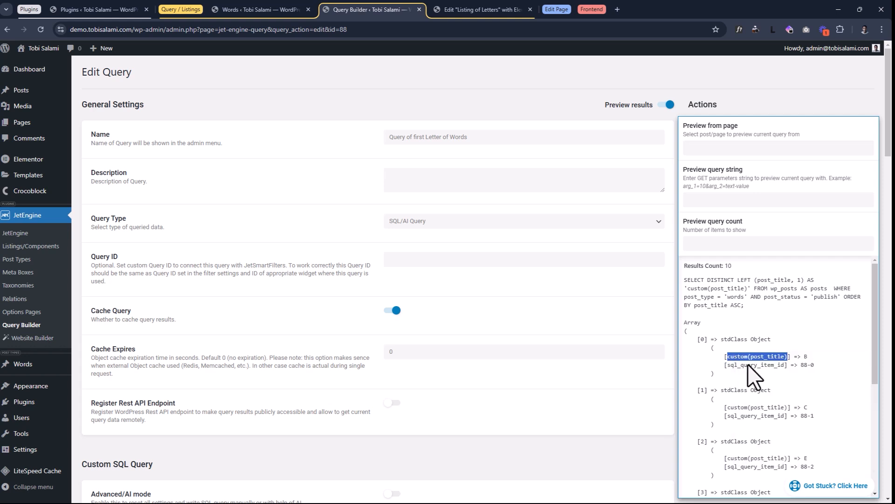
left_click(483, 11)
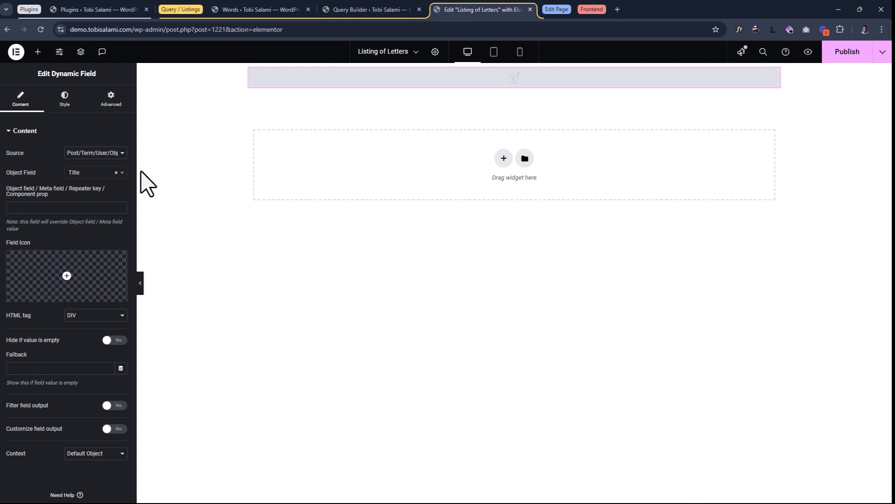
left_click(44, 209)
key("ctrl+v")
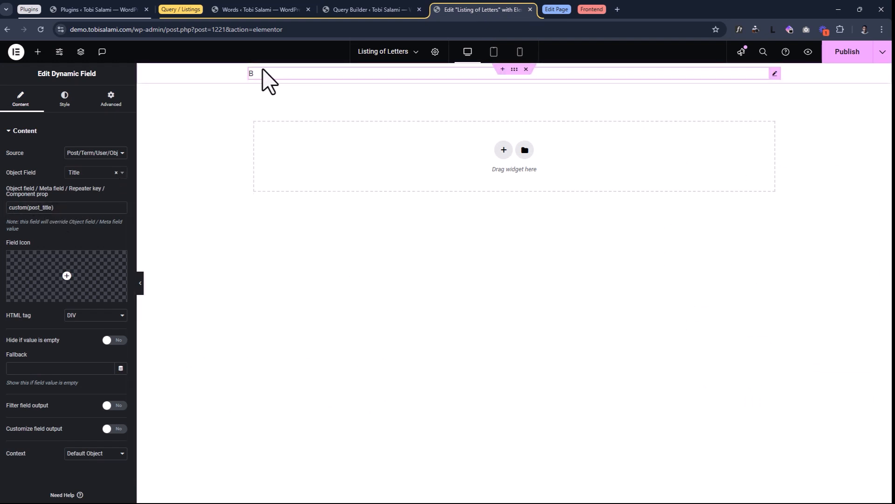
left_click(361, 11)
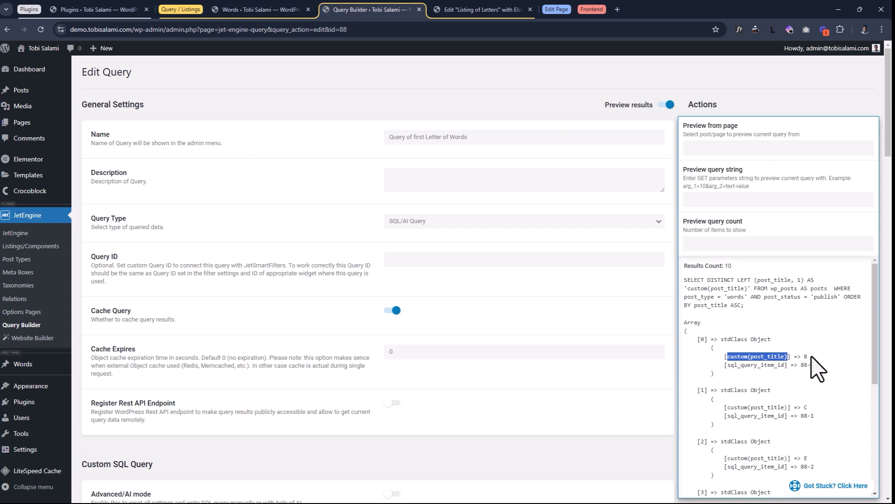
left_click(460, 9)
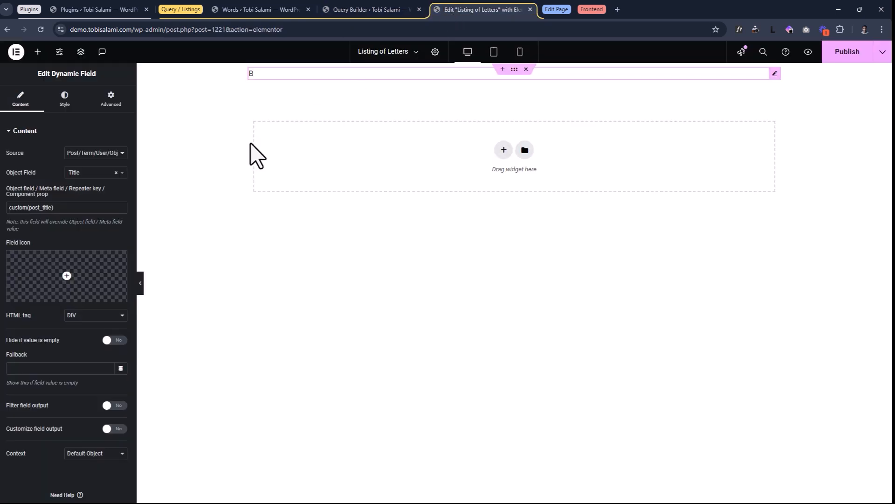
Apply the Heading Two global font to the letter's Dynamic Field and publish the listing item.
left_click(67, 107)
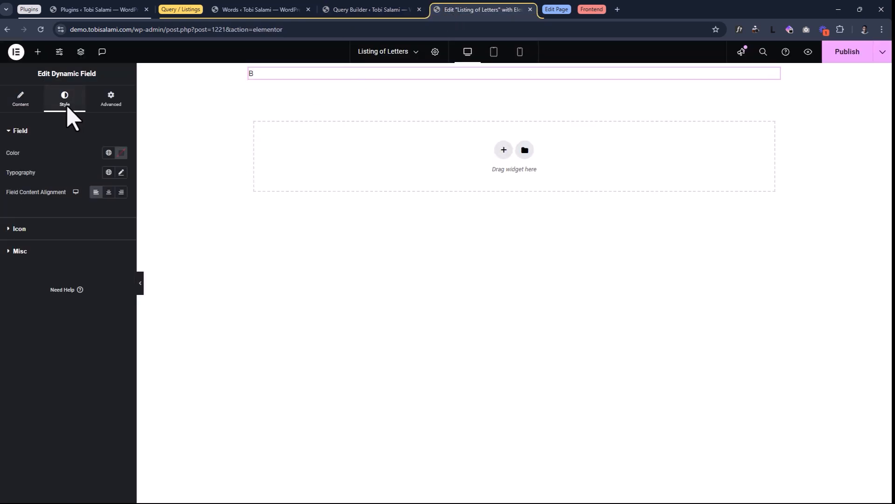
left_click(108, 172)
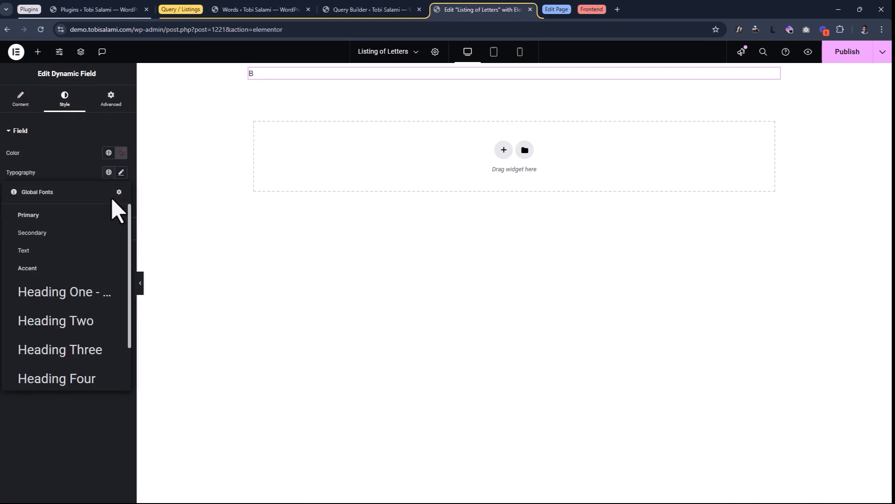
left_click(65, 328)
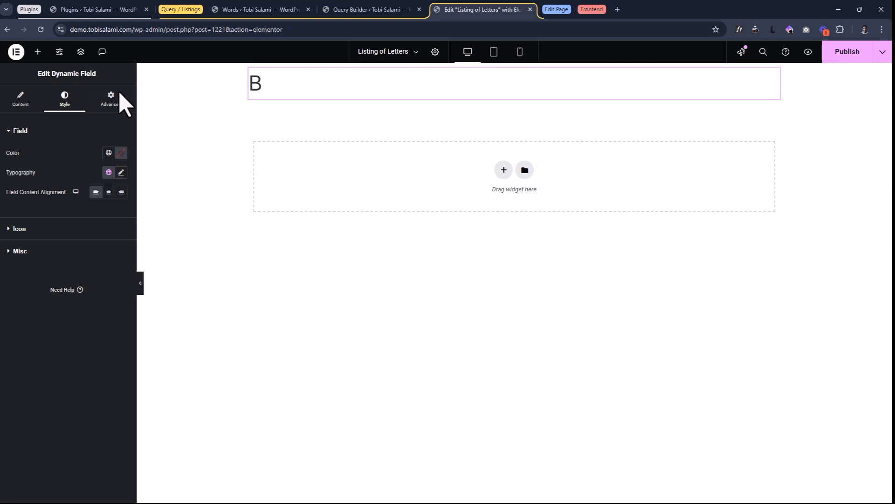
left_click(18, 98)
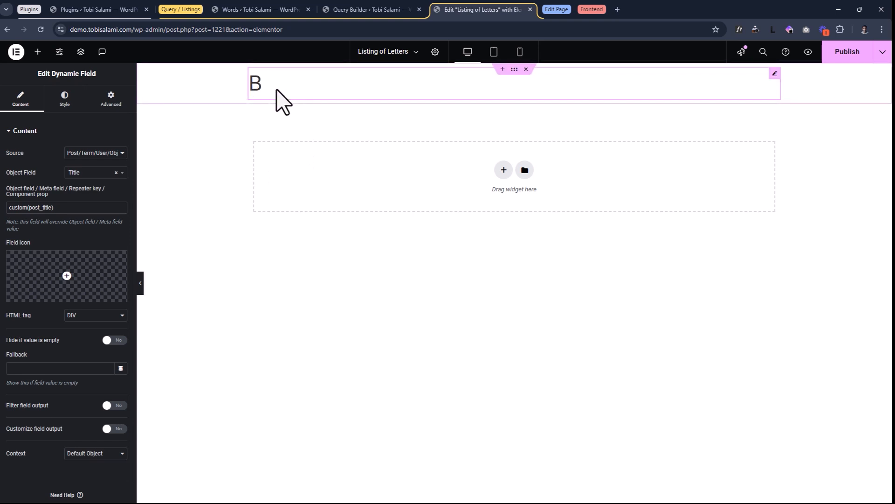
left_click(849, 52)
Start a new query named Query of Words in Each Letter with SQL/AI Query as its type.
left_click(402, 3)
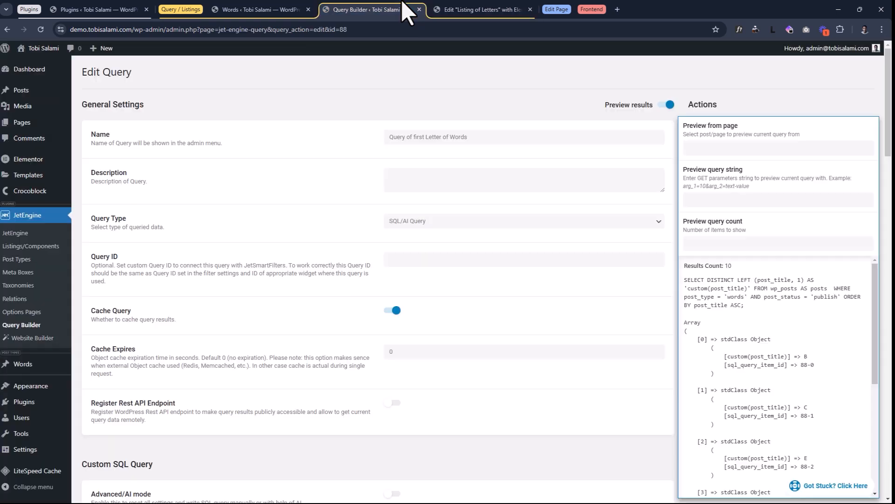
left_click(43, 321)
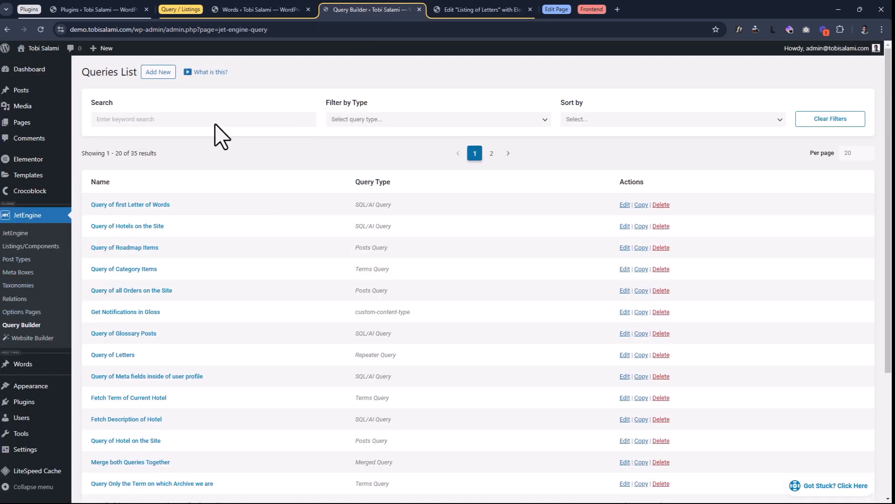
left_click(161, 74)
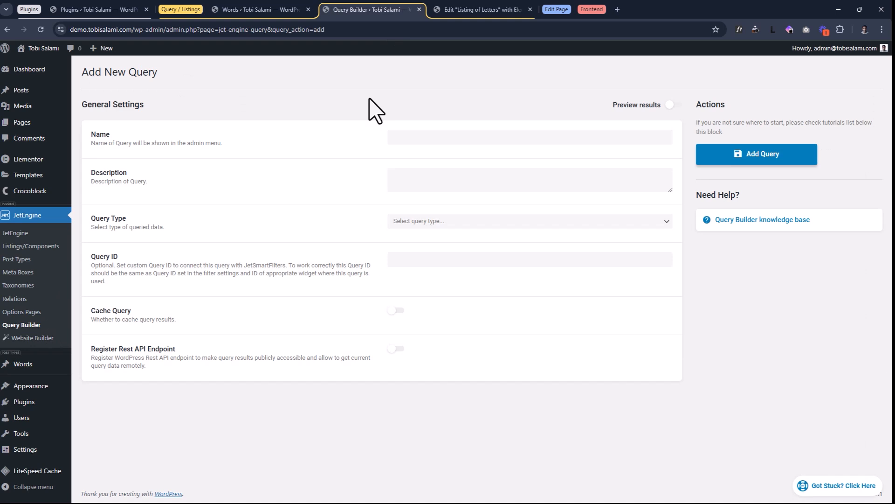
left_click(400, 140)
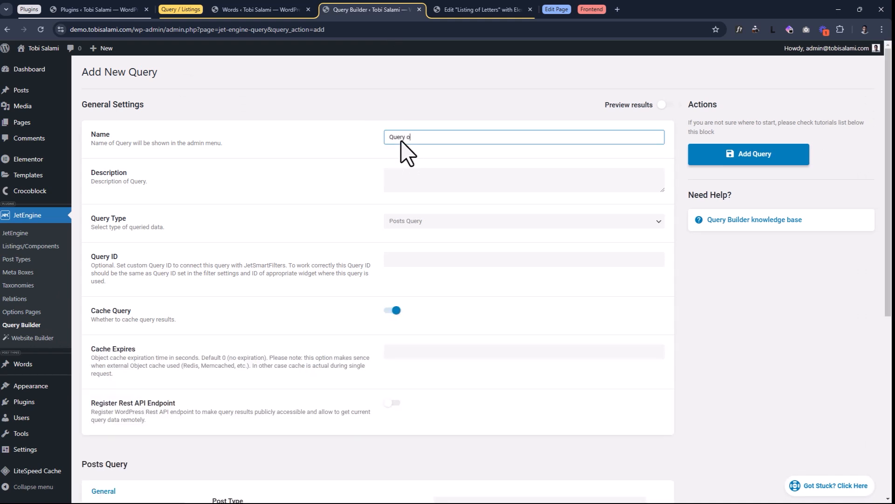
type("Query of Words in Each Letter")
left_click(359, 175)
scroll(360, 176, "down", 1)
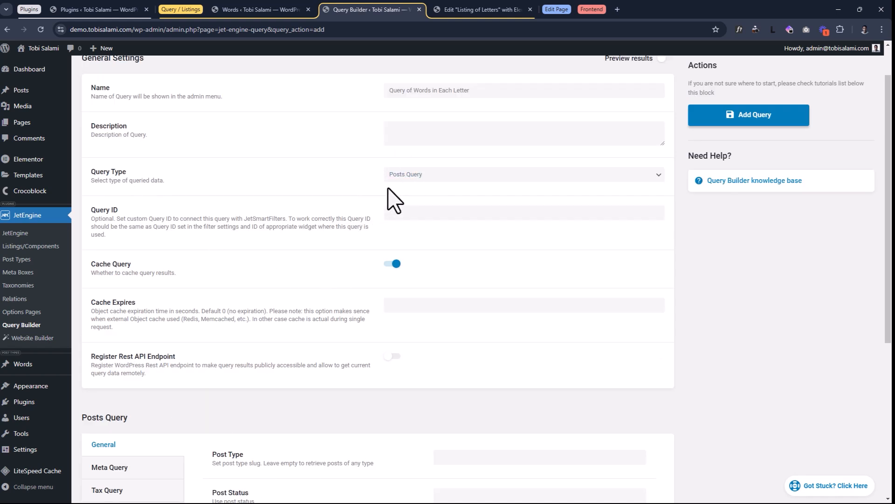
left_click(399, 175)
left_click(403, 244)
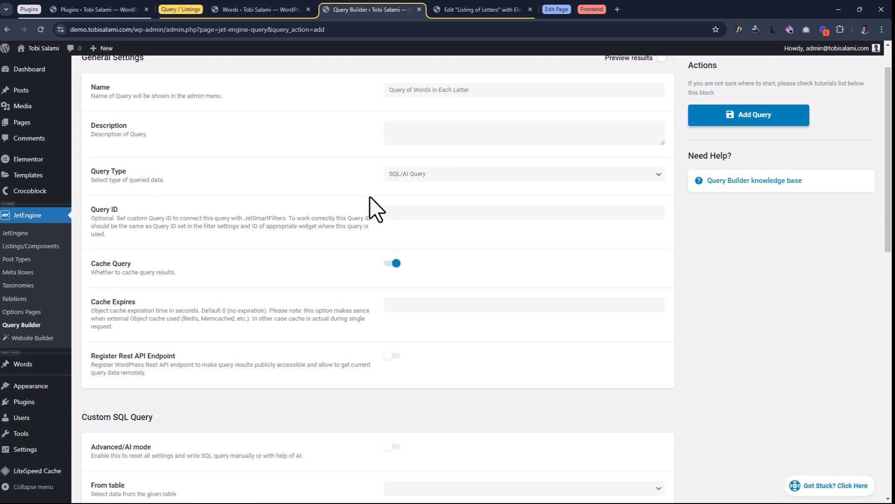
Set the custom SQL query to select data from the posts table.
scroll(374, 206, "down", 7)
left_click(432, 167)
scroll(443, 270, "down", 6)
scroll(442, 240, "up", 4)
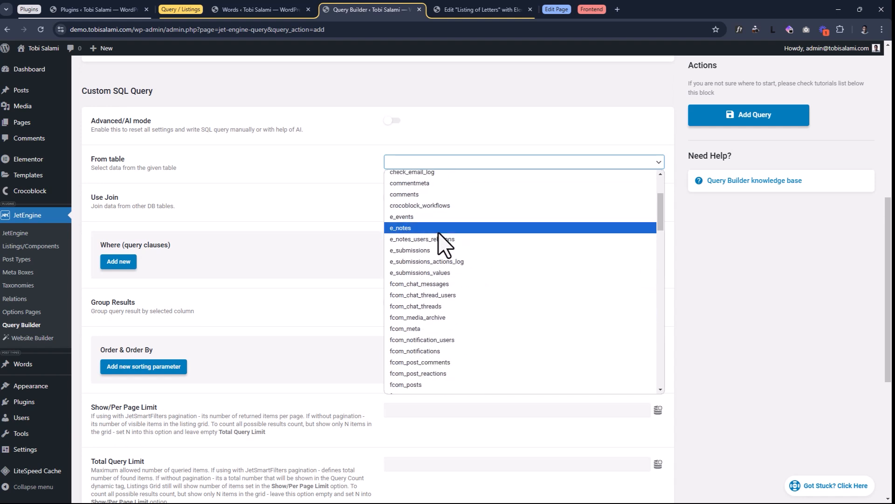
type("postmeta")
key("Down")
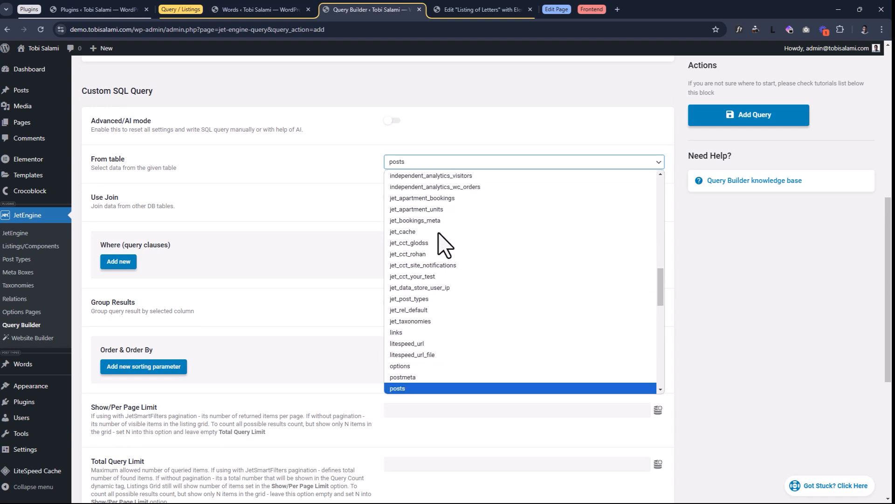
key("Return")
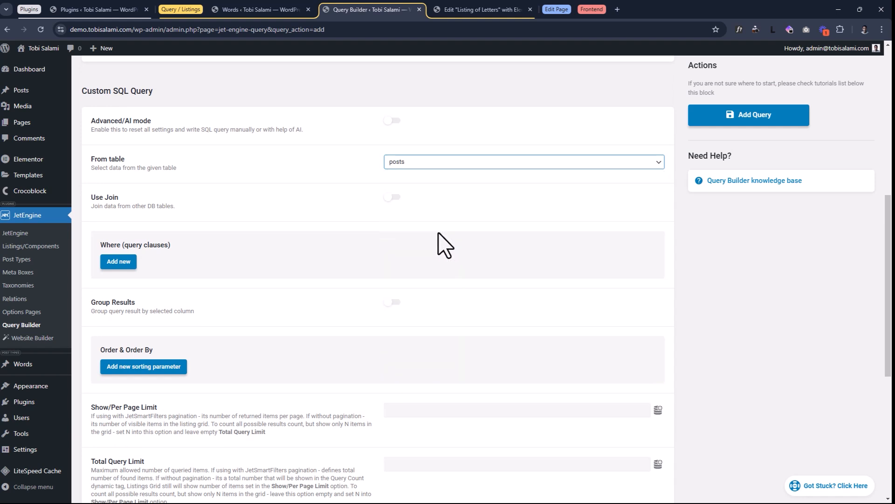
Add a query clause requiring the post_type column to be Equal (=) to words.
left_click(108, 262)
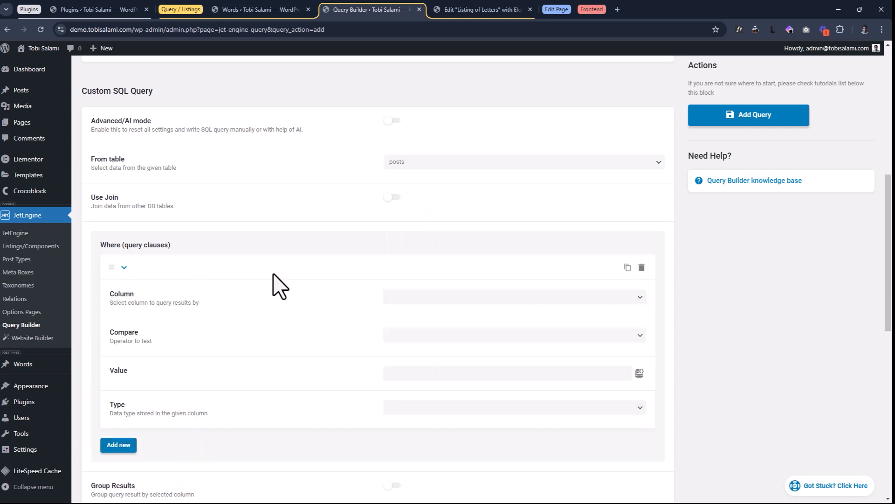
left_click(431, 300)
scroll(429, 279, "down", 1)
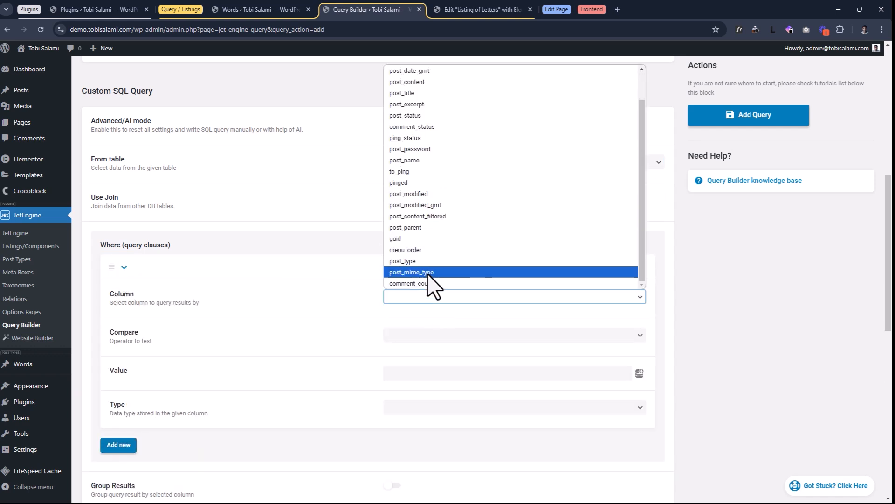
left_click(424, 261)
left_click(423, 339)
left_click(401, 153)
left_click(408, 374)
type("words")
Turn on the results preview for the query and check the posts it returns.
scroll(419, 394, "up", 8)
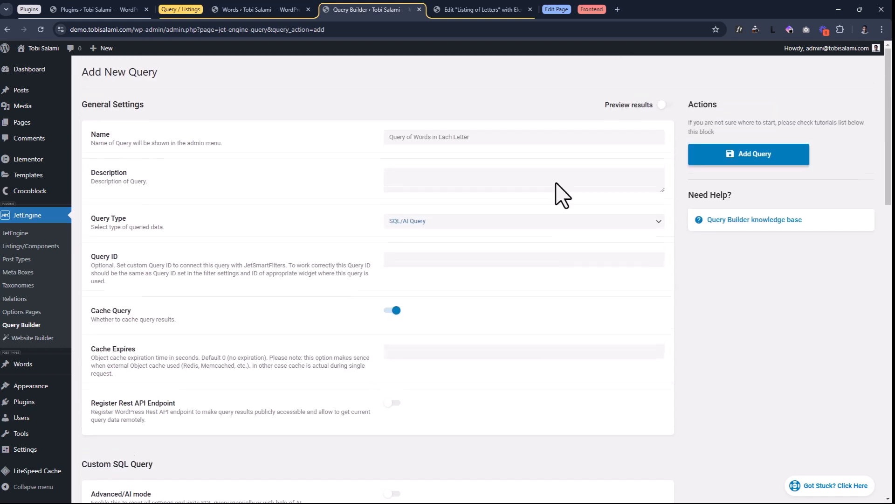
left_click(662, 106)
scroll(461, 263, "down", 8)
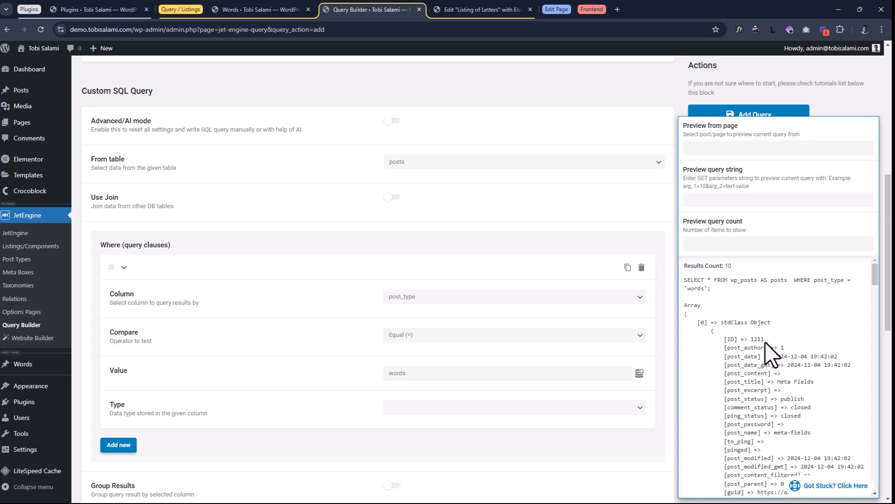
Add a second query clause requiring post_status to be Equal (=) to publish, and check the previewed SQL results.
scroll(448, 313, "down", 2)
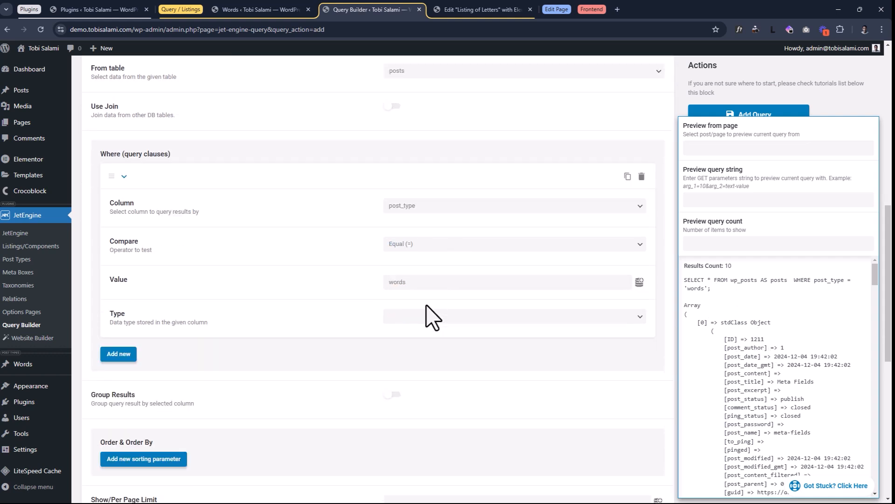
left_click(128, 350)
scroll(492, 303, "down", 2)
left_click(470, 295)
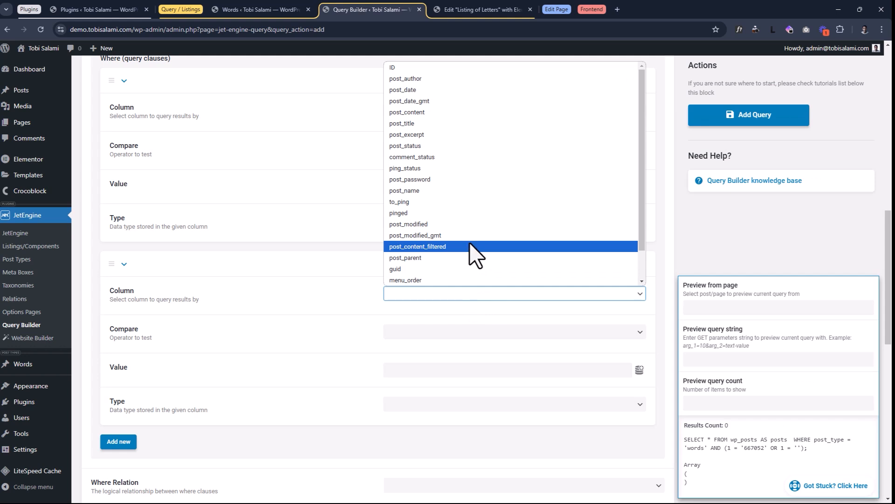
left_click(429, 147)
left_click(433, 332)
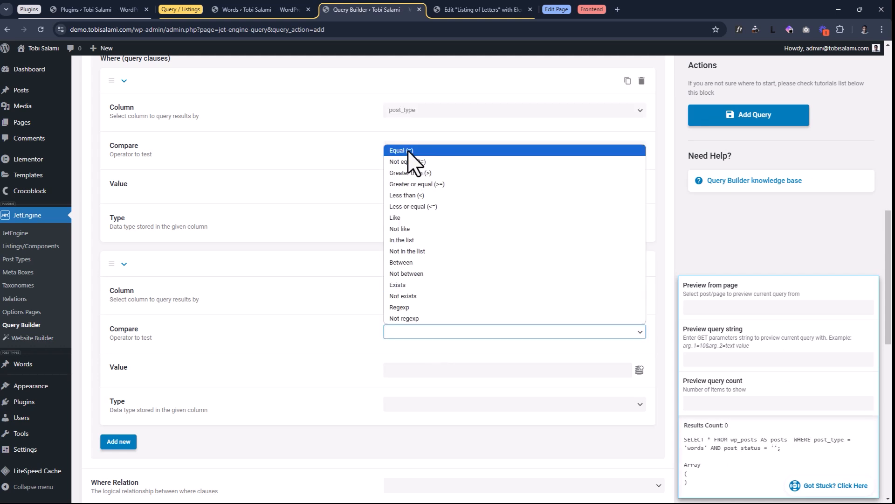
left_click(408, 149)
left_click(405, 373)
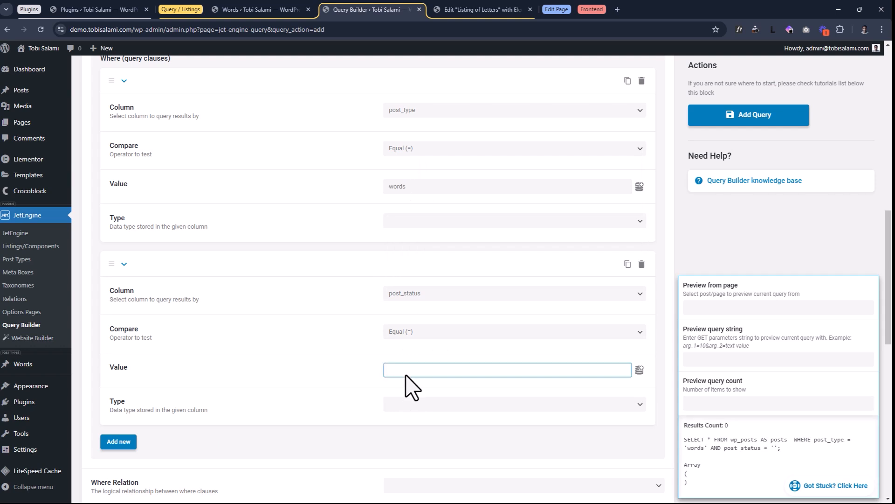
type("publish")
left_click(344, 378)
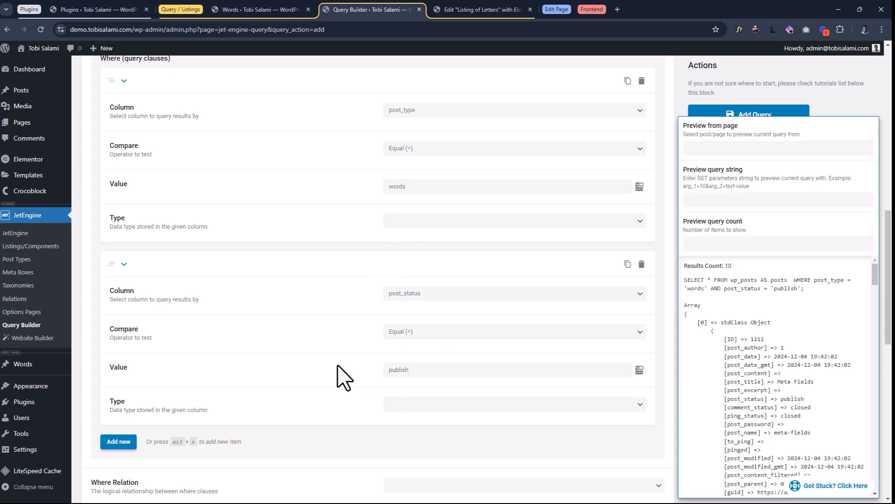
left_click_drag(761, 277, 694, 262)
left_click(721, 277)
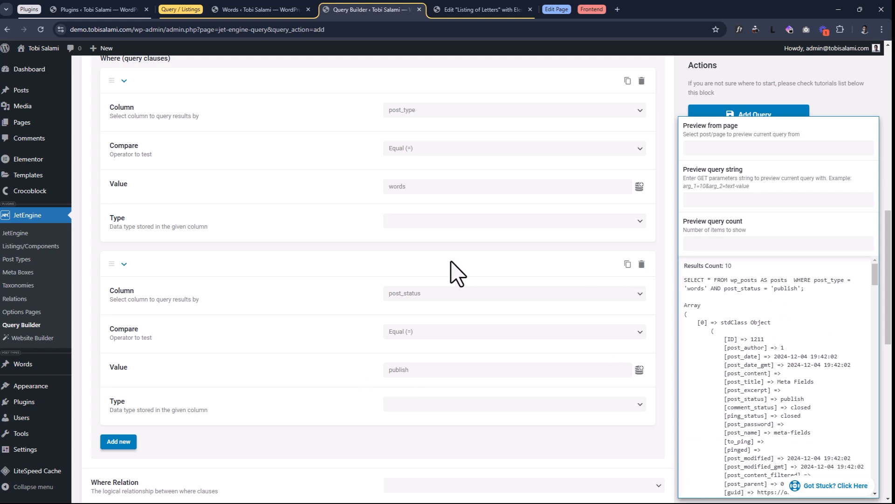
Check the letter in the Listing of Letters template, and add a third query clause on post_title with the Regexp operator.
left_click(448, 10)
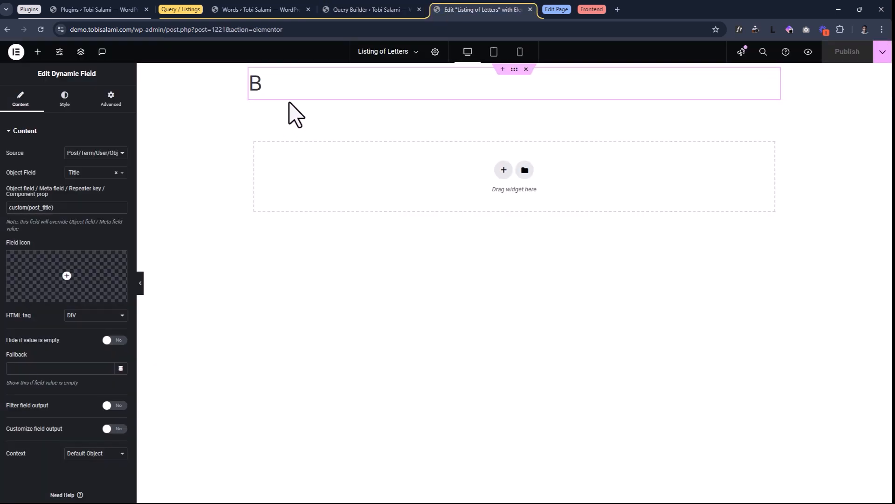
left_click(385, 9)
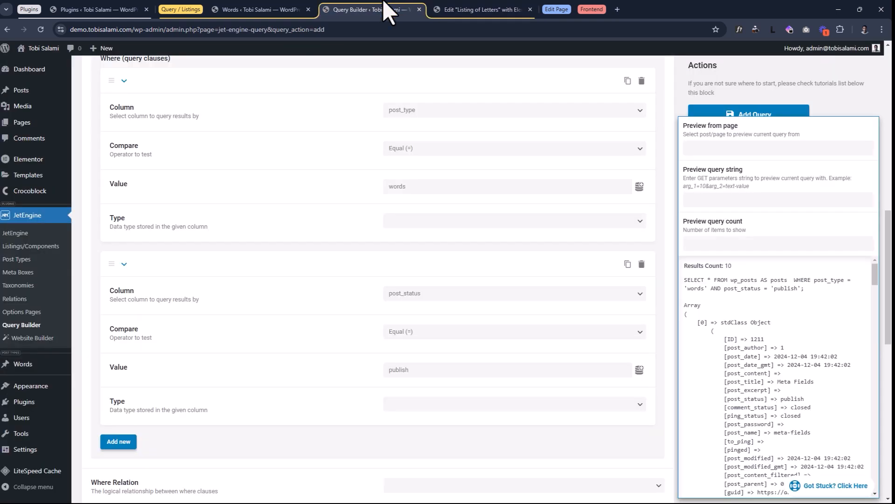
scroll(309, 247, "down", 5)
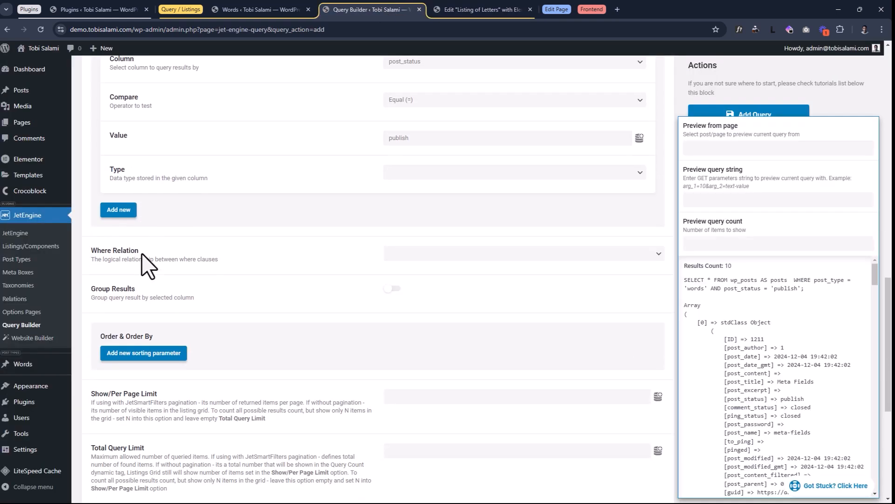
left_click(121, 210)
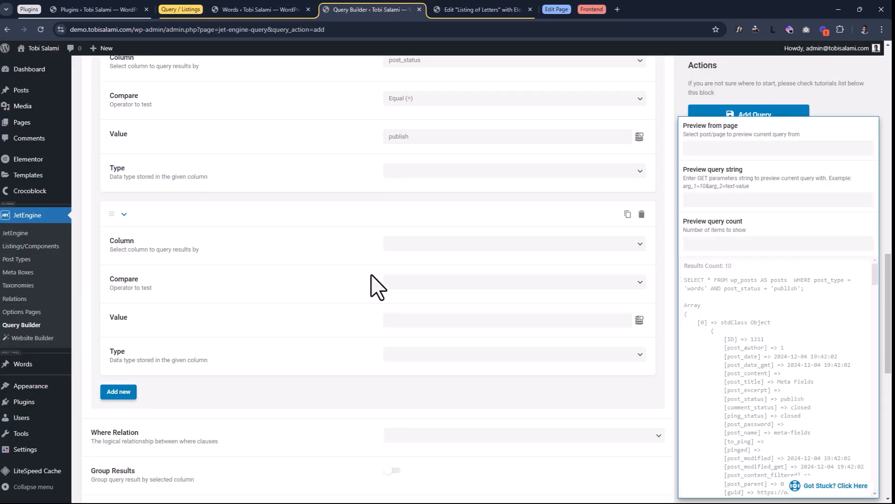
left_click(458, 245)
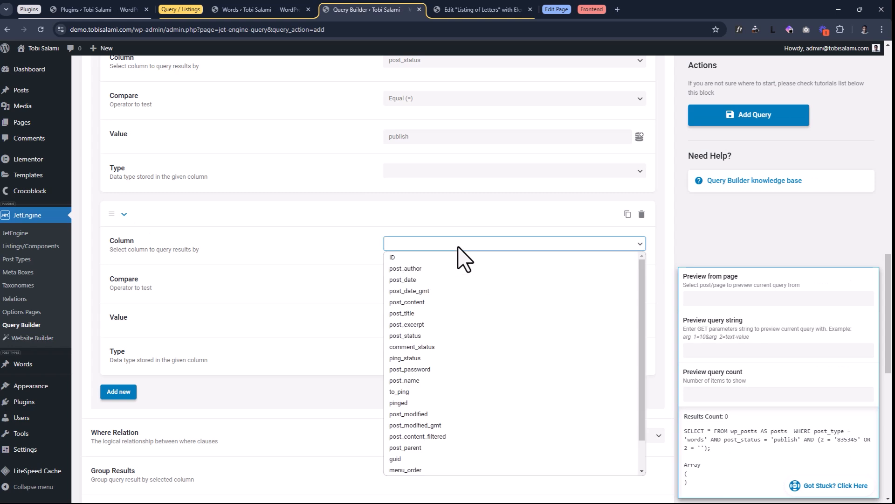
left_click(425, 313)
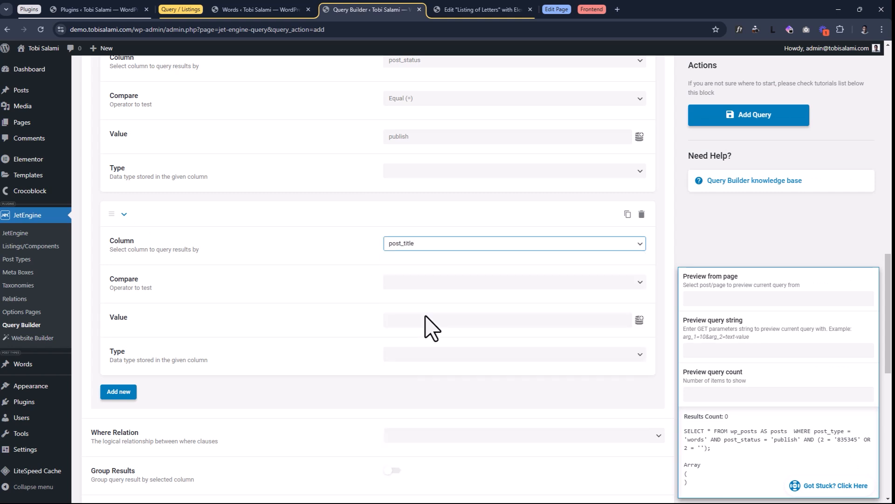
left_click(413, 285)
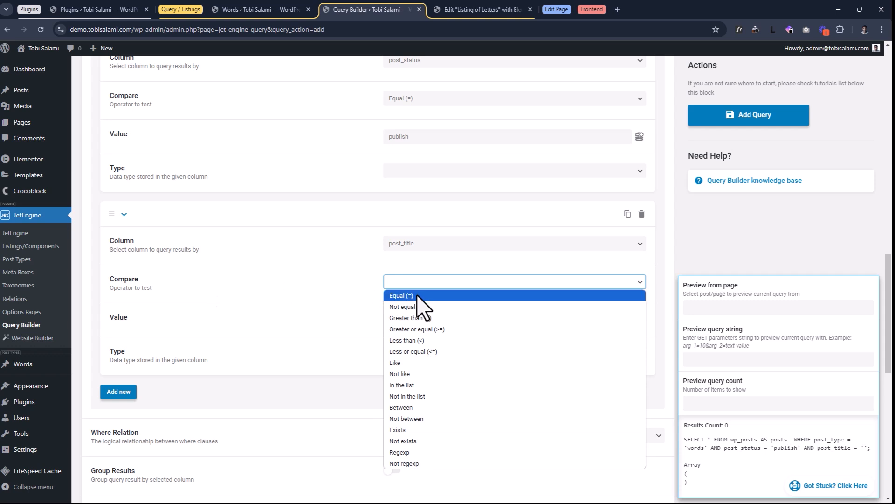
left_click(409, 453)
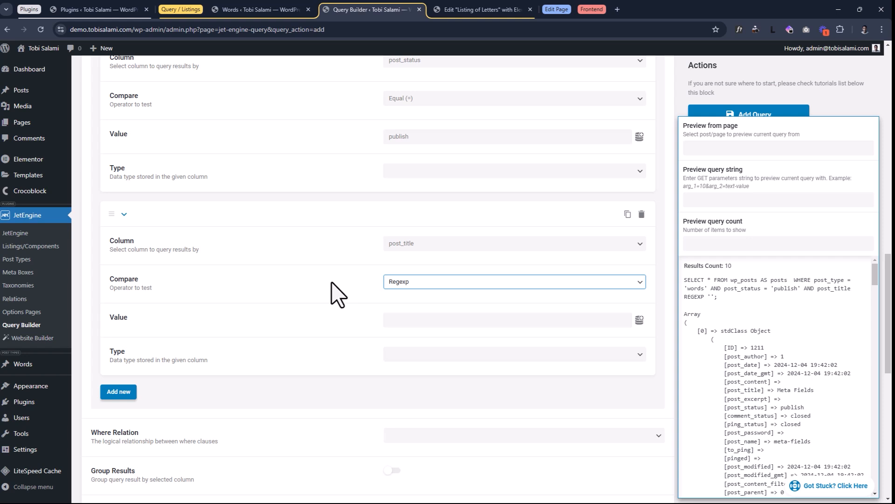
Test the post_title clause with the value ^B and check the results count in the preview.
left_click(412, 320)
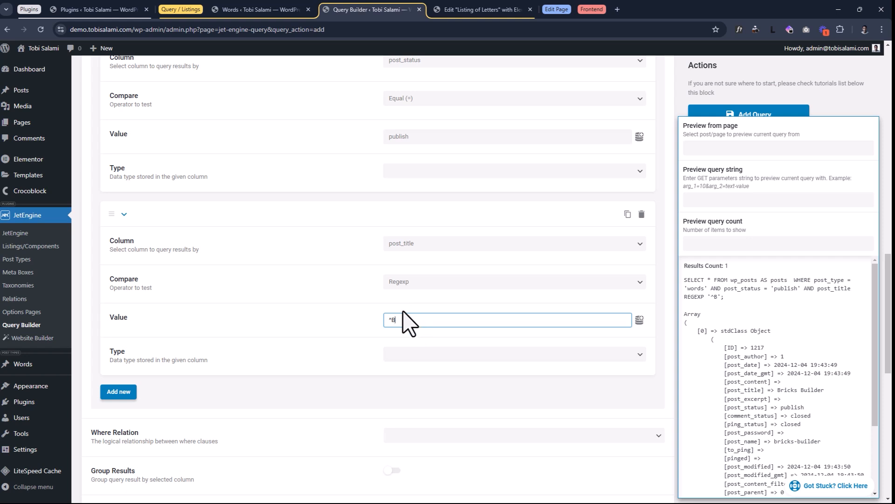
left_click_drag(392, 320, 386, 319)
left_click_drag(408, 320, 392, 320)
left_click(389, 312)
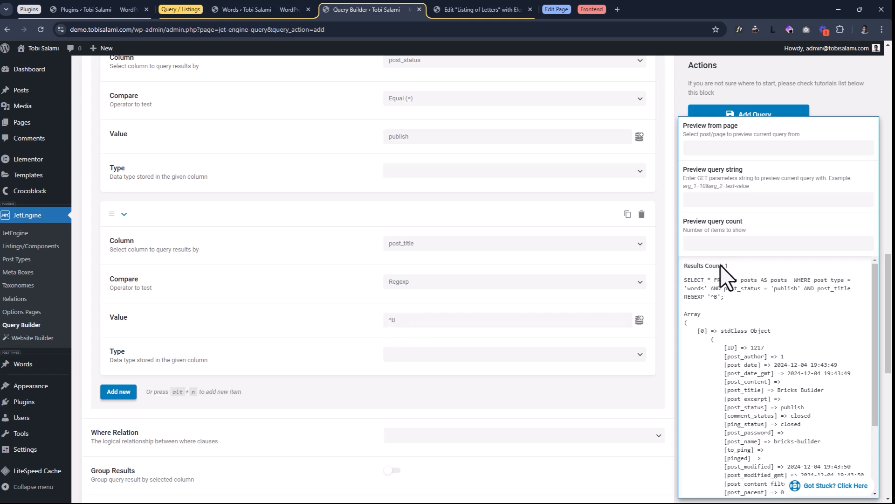
left_click_drag(720, 265, 732, 265)
Test the post_title clause with the value ^C and review the titles of the matching posts in the preview.
left_click(396, 320)
double_click(395, 320)
type("C")
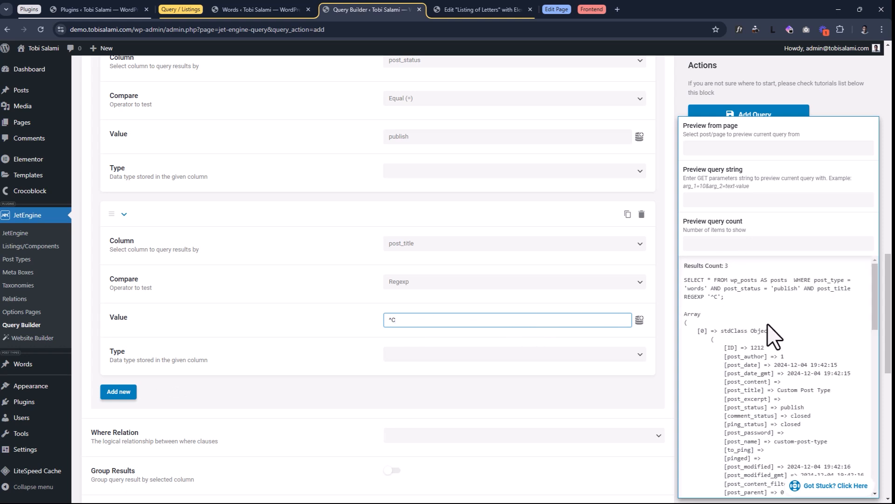
scroll(751, 303, "down", 2)
left_click_drag(775, 296, 836, 295)
scroll(810, 325, "down", 4)
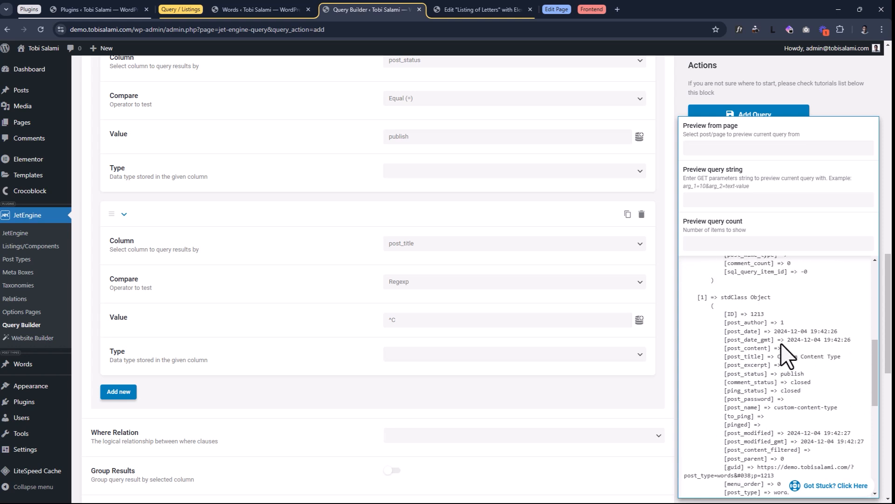
left_click_drag(778, 357, 816, 356)
left_click(808, 356)
scroll(792, 345, "down", 5)
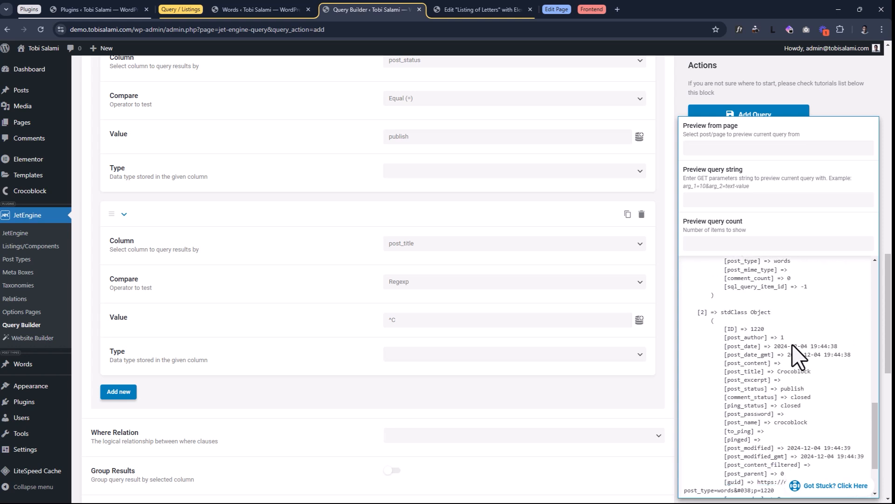
left_click(800, 342)
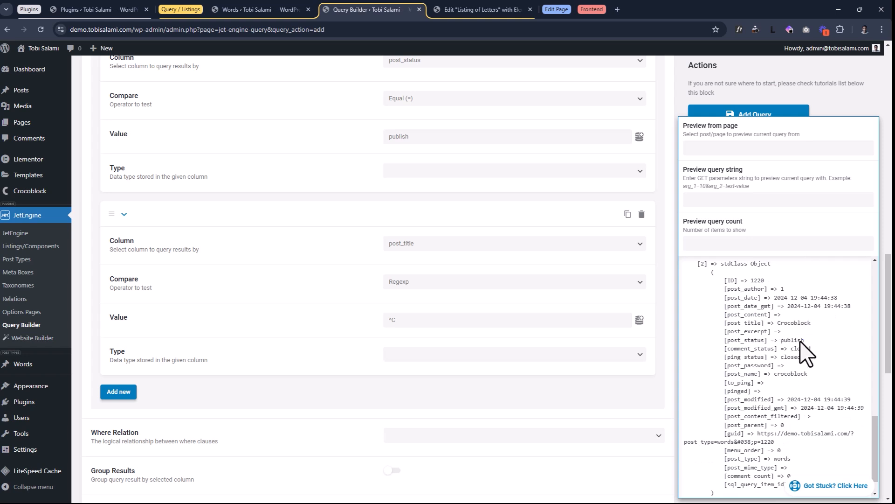
scroll(800, 342, "up", 10)
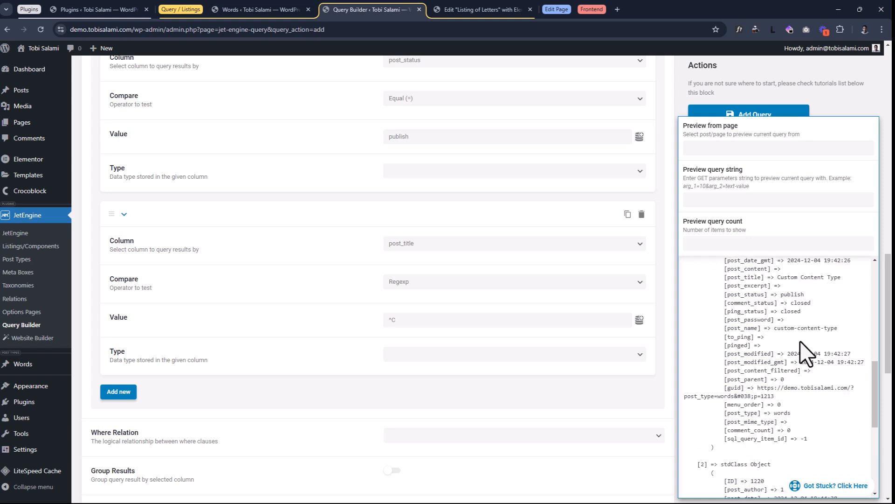
scroll(800, 341, "up", 2)
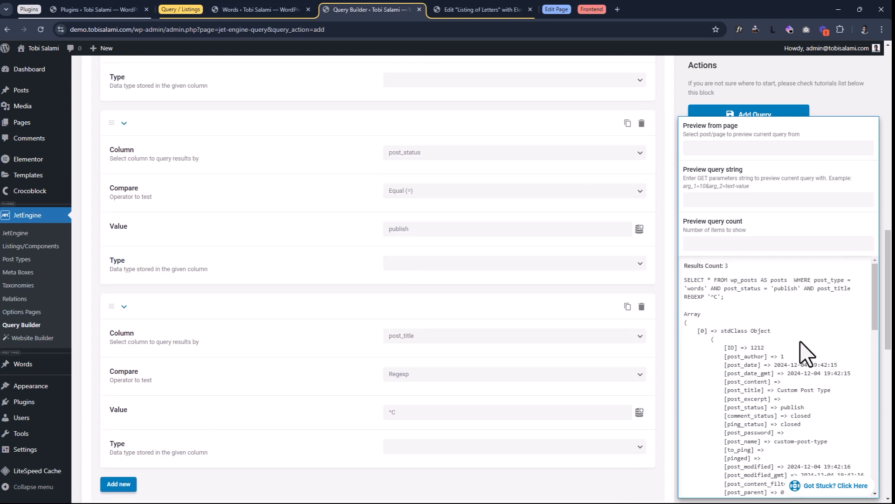
scroll(484, 306, "down", 2)
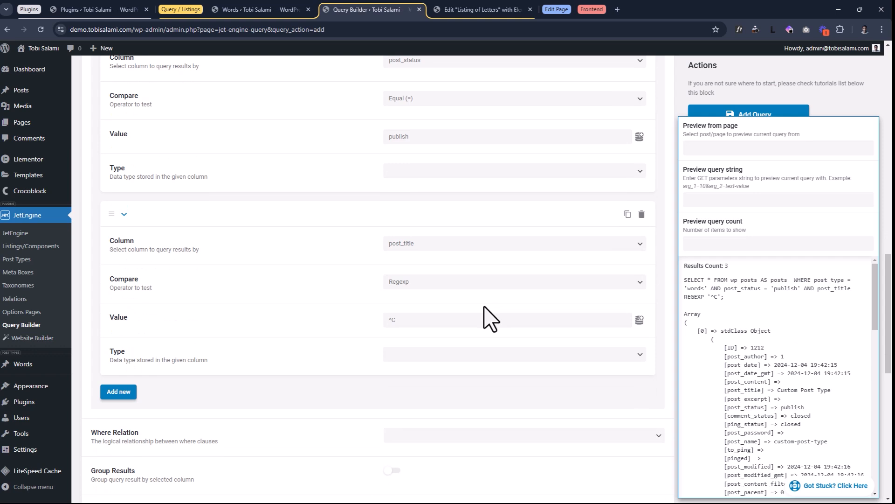
Clear the test value from the post_title clause.
double_click(393, 320)
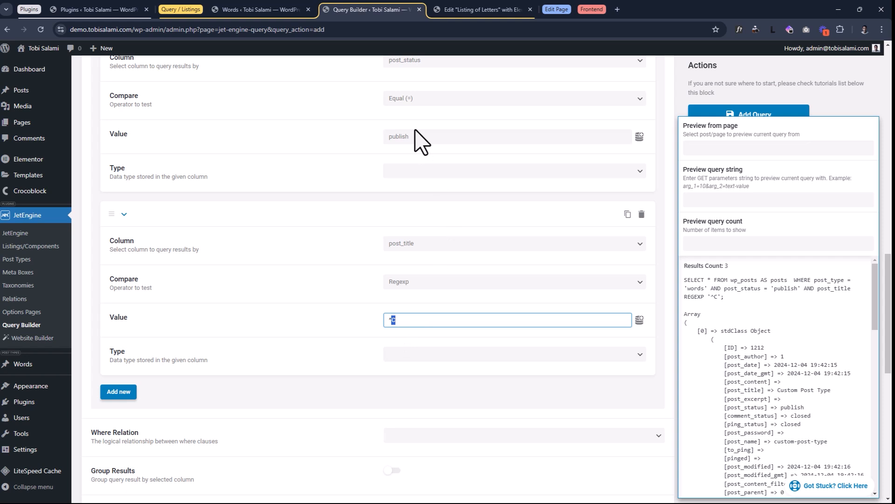
key("BackSpace")
key("BackSpace")
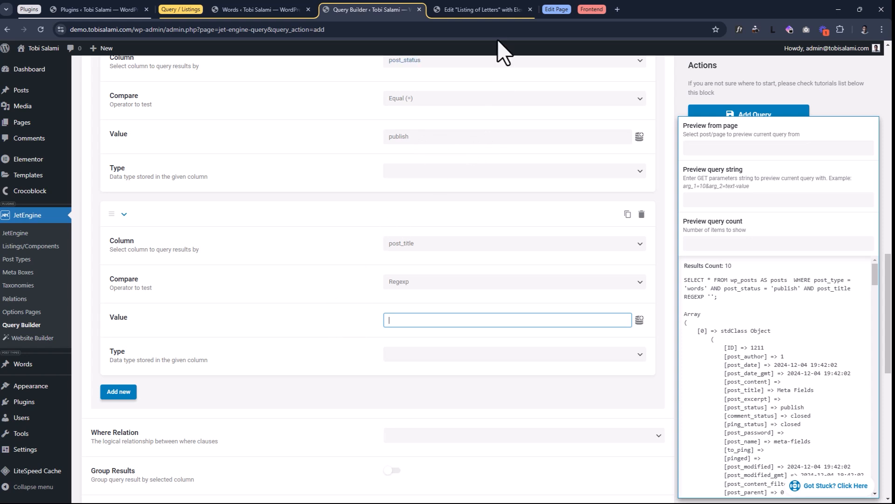
Recheck the letter in the Listing of Letters template, and assign the Shortcode result macro as the post_title clause's dynamic value.
left_click(499, 14)
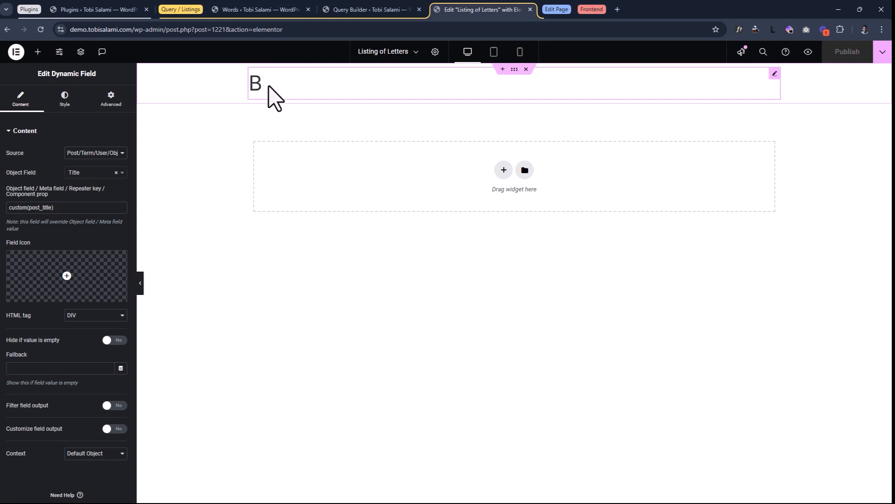
left_click(354, 10)
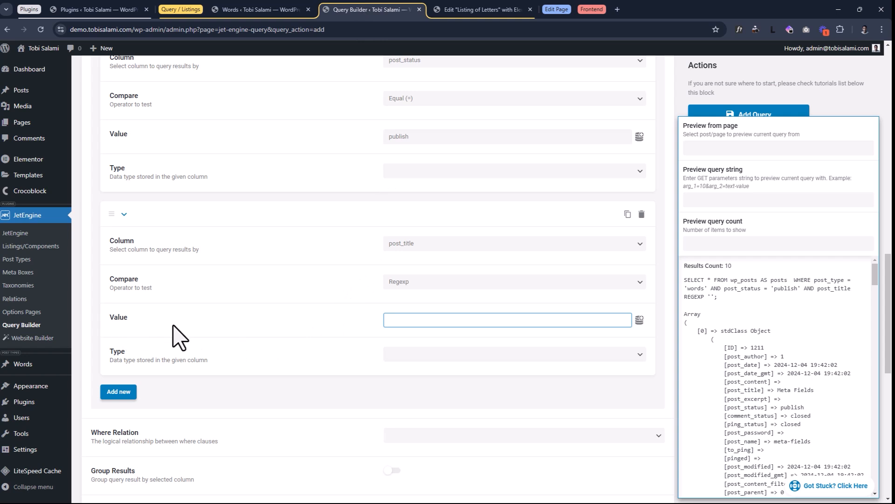
left_click(639, 319)
scroll(448, 421, "down", 5)
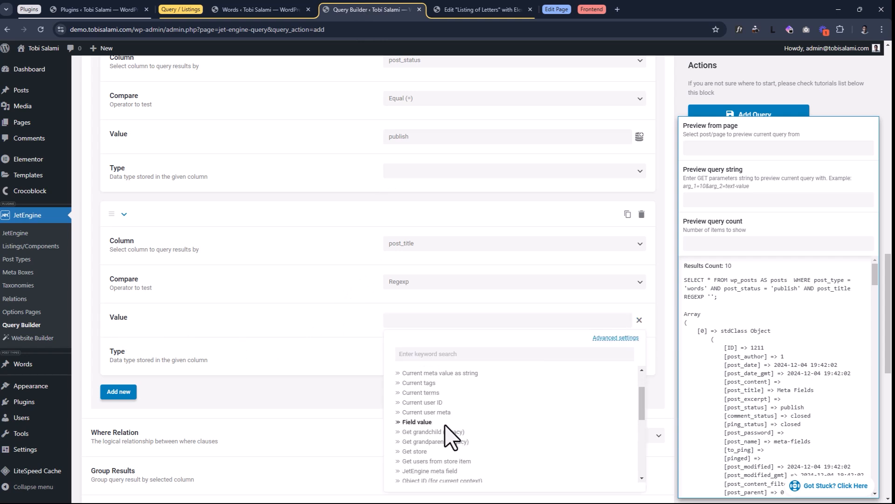
left_click(440, 355)
type("shor")
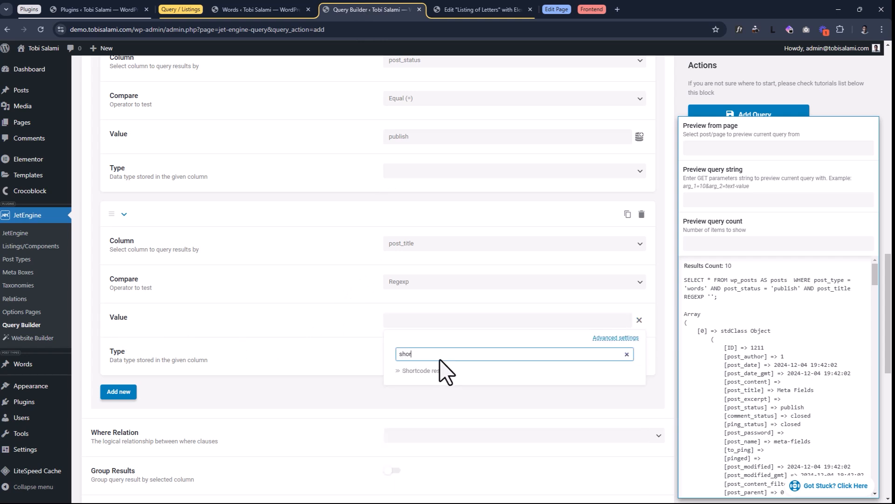
left_click(397, 371)
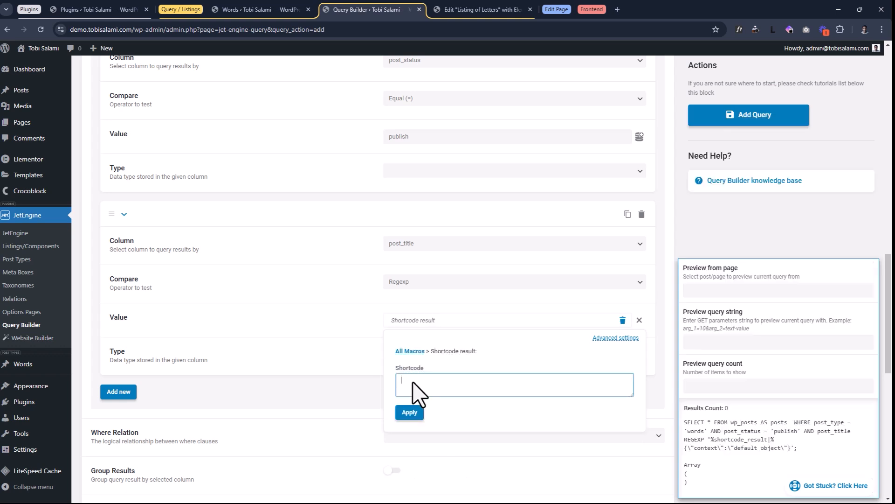
Open the JetEngine dashboard in a new browser tab and go to its Shortcode Generator.
right_click(7, 237)
left_click(22, 242)
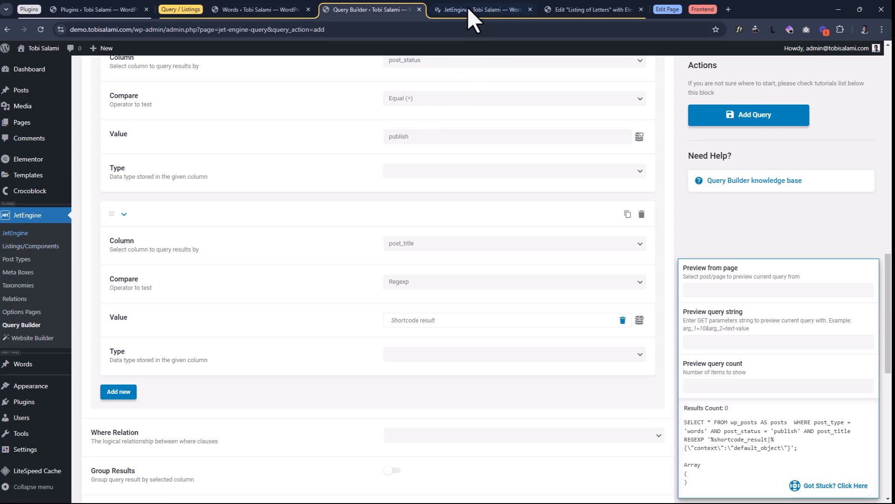
left_click(469, 8)
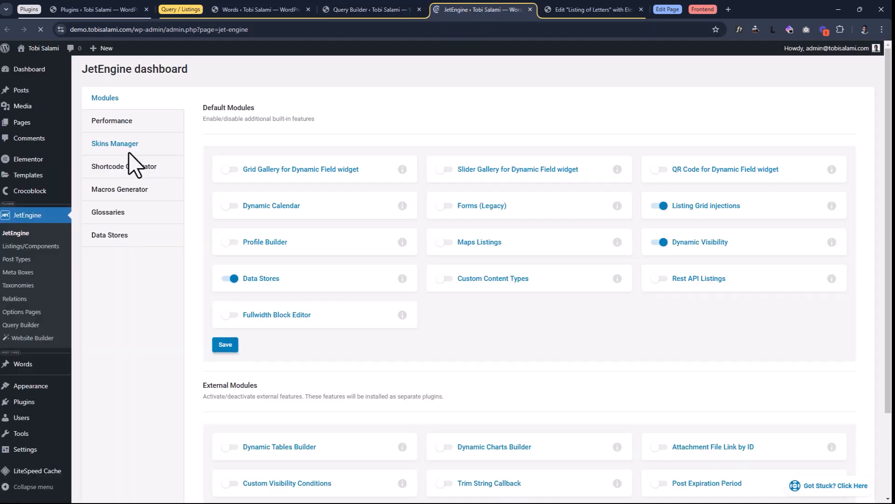
left_click(127, 169)
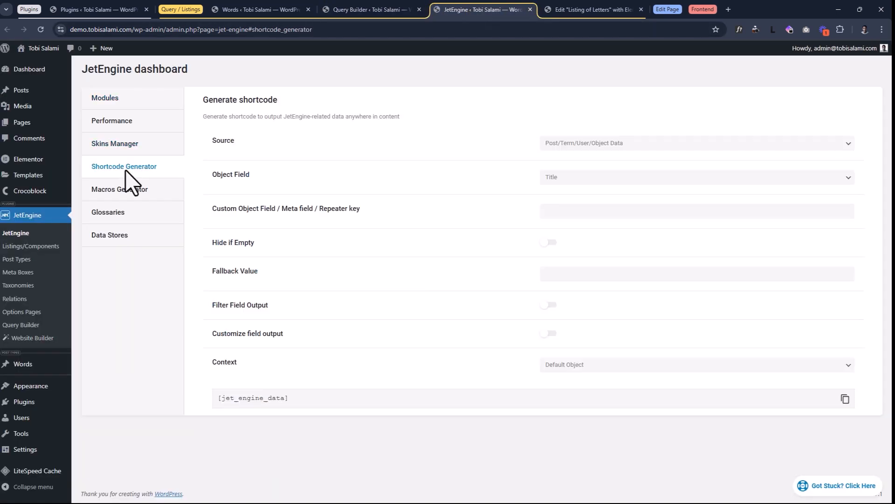
Copy the object field key custom(post_title) from the letter's Dynamic Field in the Listing of Letters template.
left_click(590, 10)
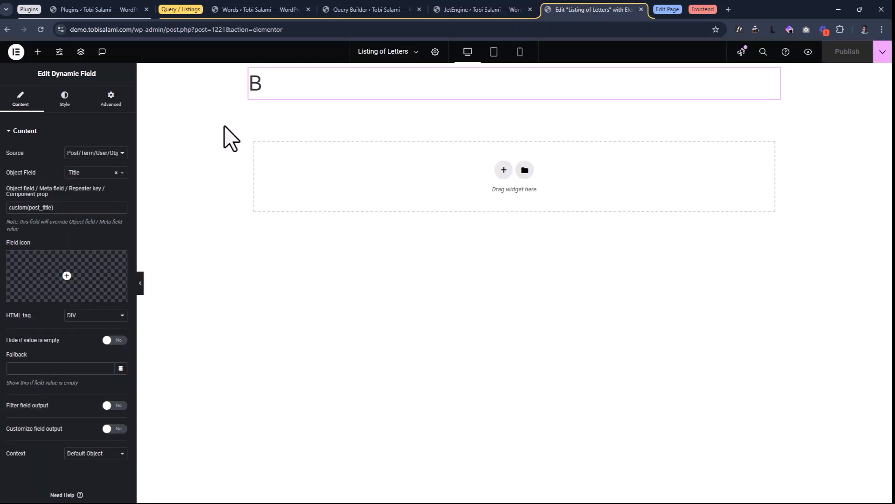
left_click(77, 207)
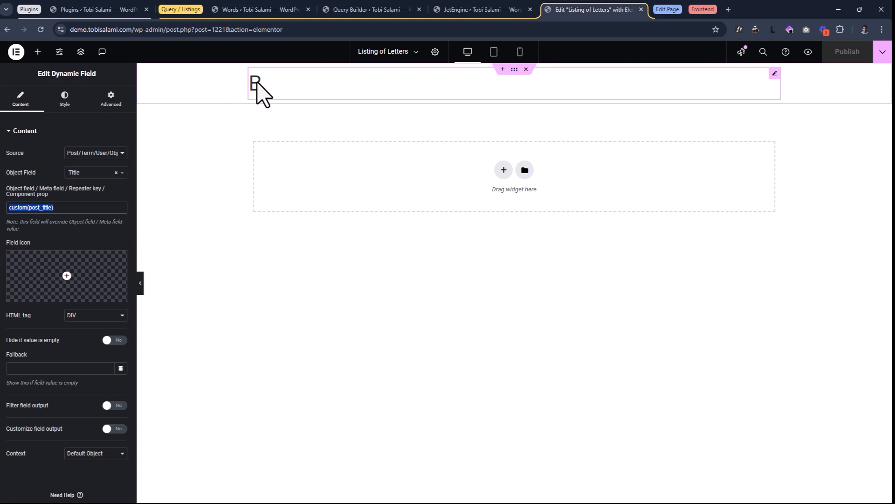
right_click(26, 209)
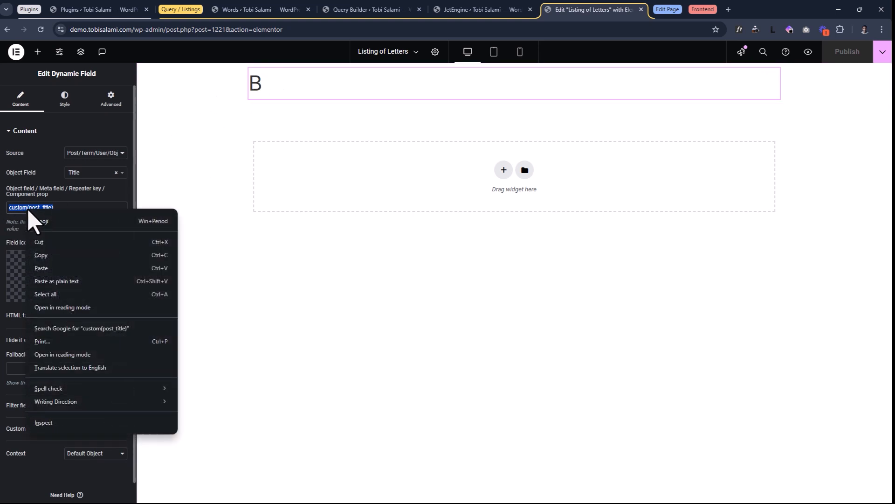
left_click(44, 254)
Set the Shortcode Generator's custom object field key to custom(post_title) and copy the generated shortcode.
left_click(480, 6)
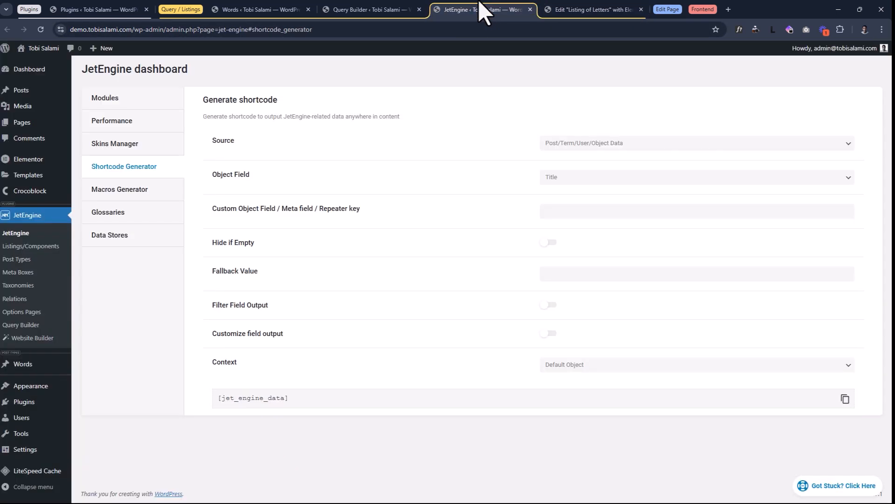
left_click_drag(213, 208, 376, 215)
left_click(379, 223)
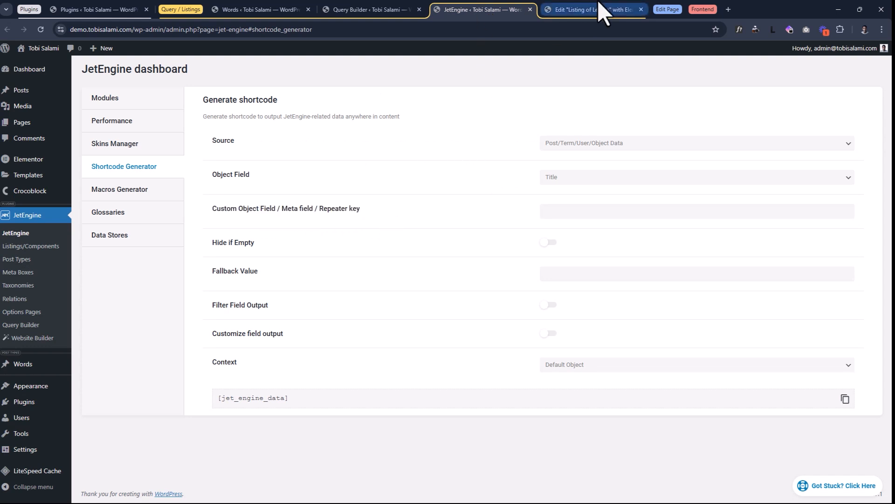
left_click(600, 8)
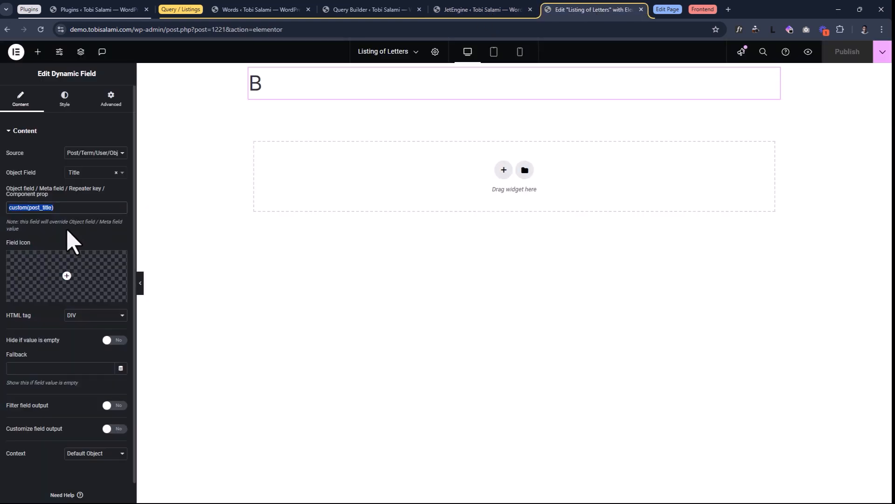
left_click(491, 1)
left_click(562, 211)
key("ctrl+v")
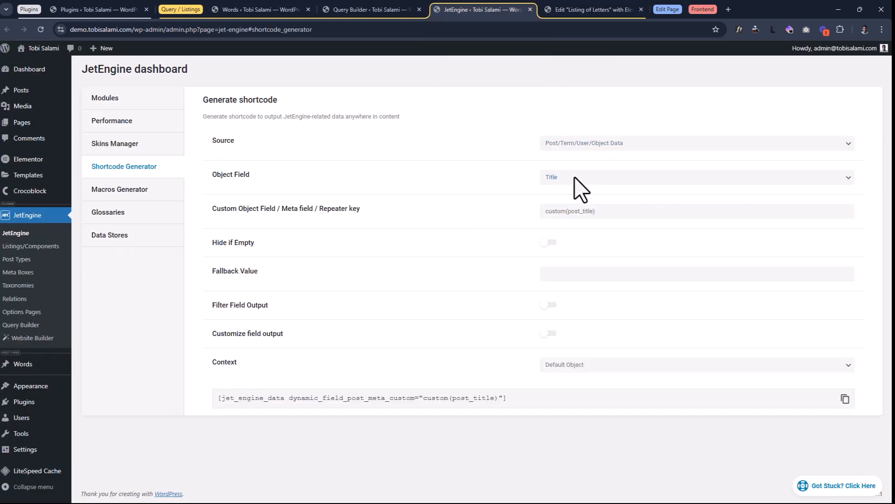
triple_click(604, 213)
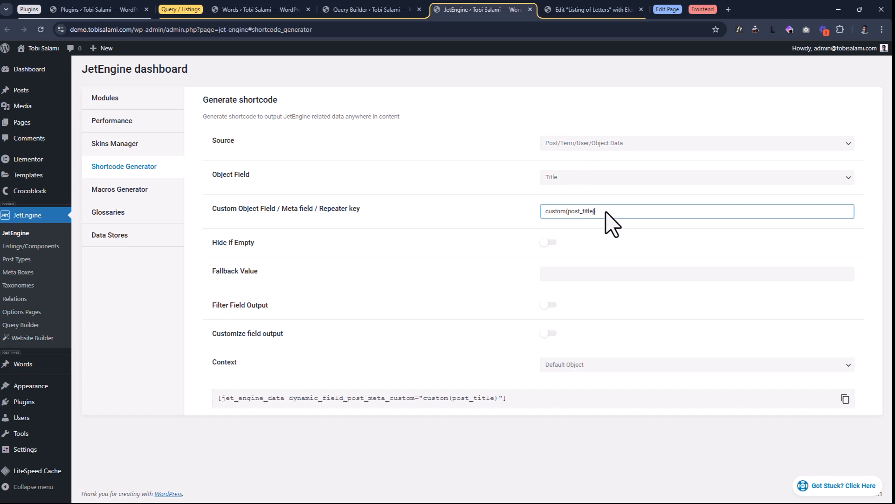
left_click(529, 215)
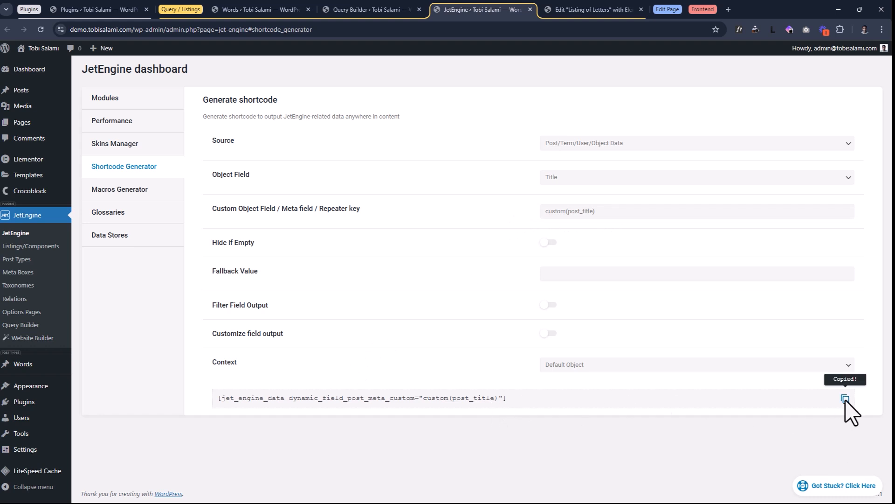
In the query editor, paste the generated jet_engine_data shortcode into the post_title clause's Shortcode result macro.
left_click(306, 3)
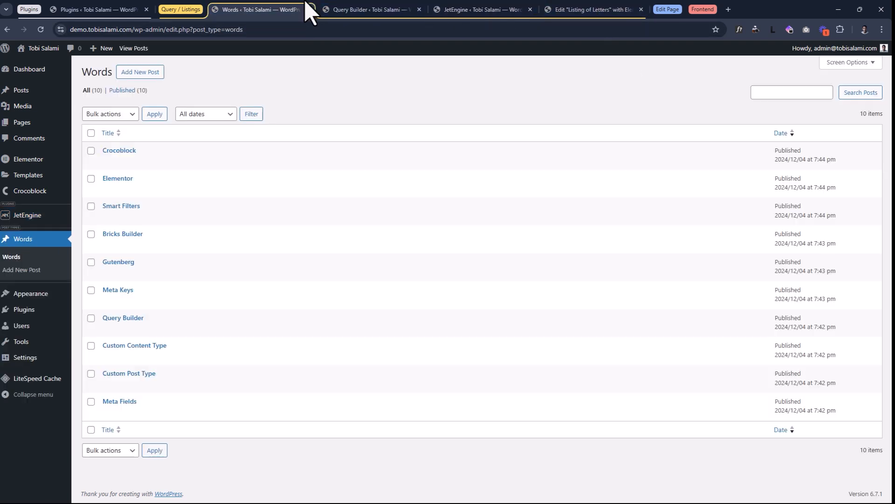
left_click(335, 4)
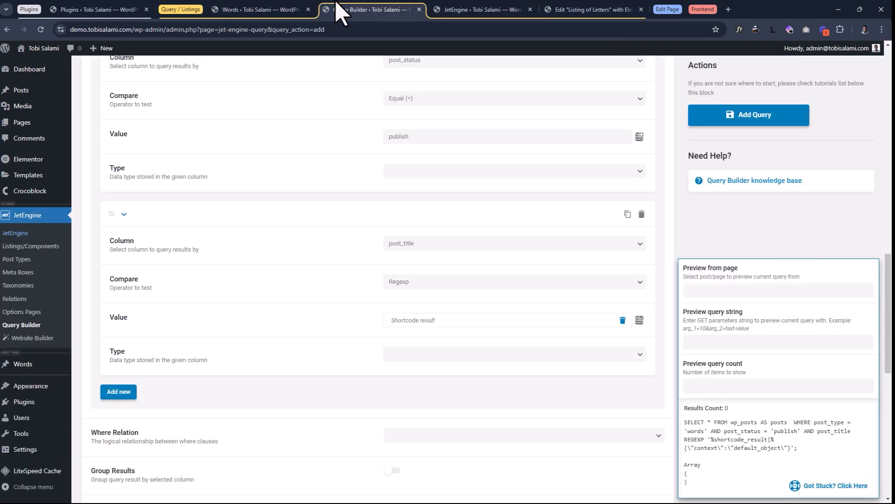
left_click(414, 321)
left_click(433, 381)
key("ctrl+v")
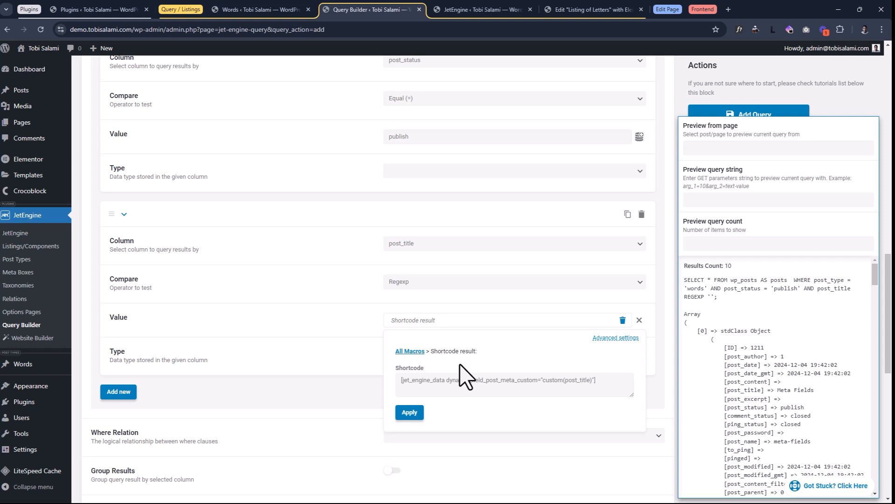
left_click_drag(633, 380, 403, 378)
left_click(443, 368)
In the macro's advanced settings, set the Before text to ^ and close the macro settings.
left_click(611, 338)
left_click(433, 428)
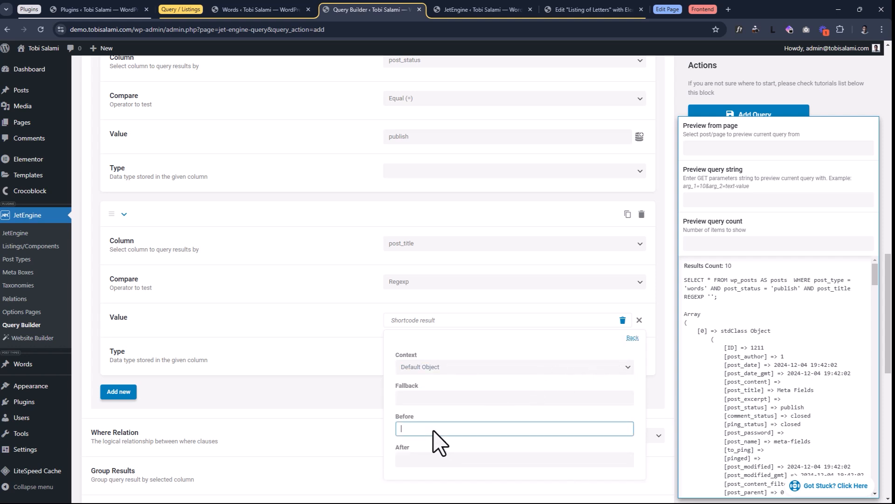
type("^")
left_click_drag(420, 430, 400, 434)
left_click(366, 321)
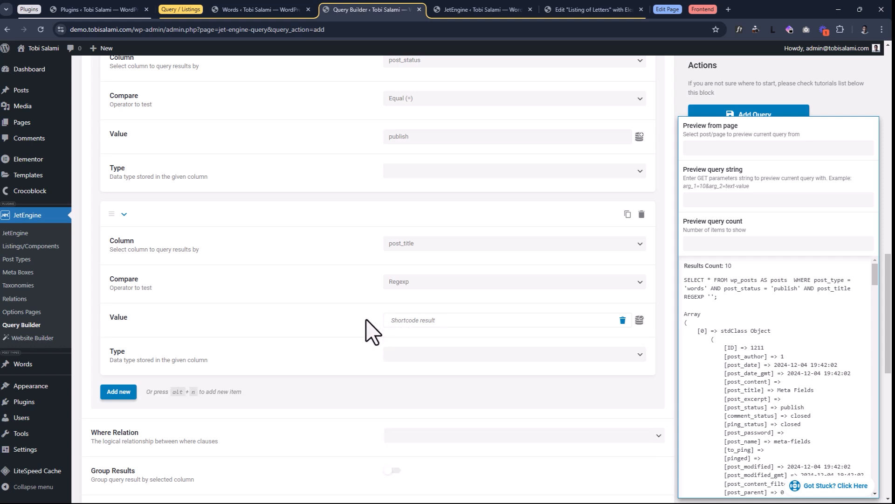
Set the Where Relation to And and look over the query's where clauses.
scroll(366, 321, "down", 1)
left_click(424, 389)
left_click(404, 403)
scroll(439, 334, "up", 6)
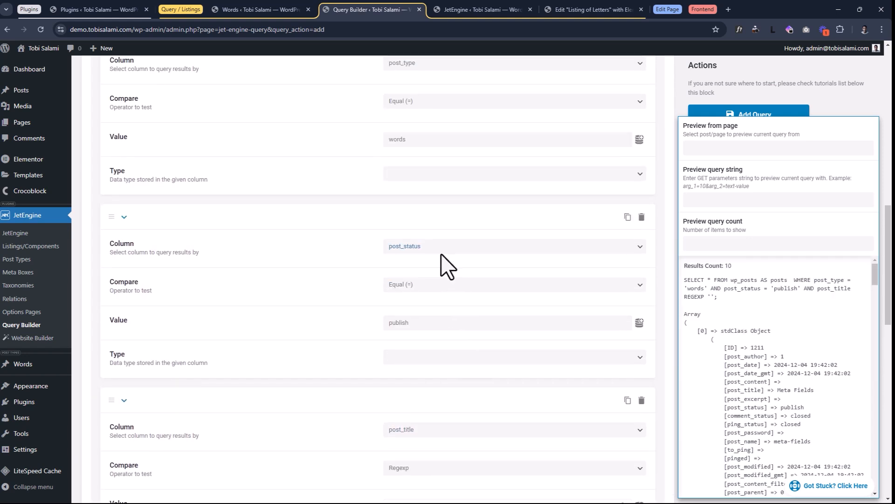
scroll(404, 180, "up", 2)
scroll(414, 238, "down", 11)
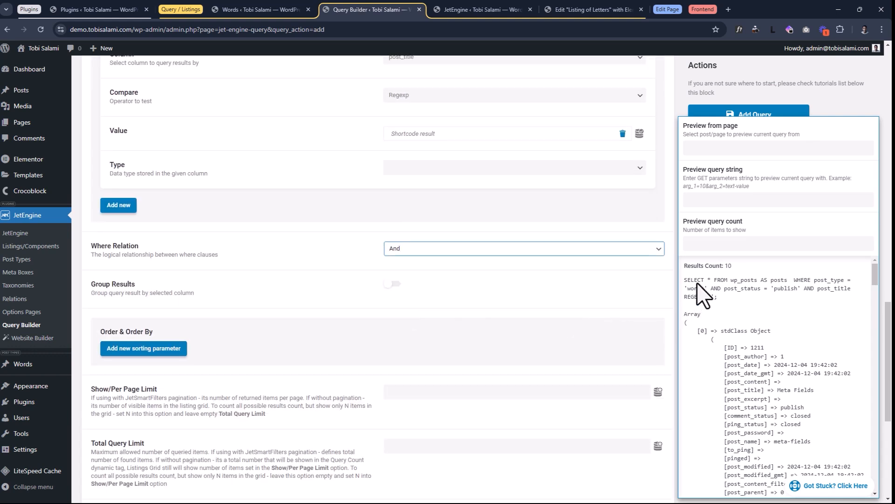
Check the results count in the preview and save the new query of words in each letter.
double_click(728, 265)
left_click_drag(710, 267, 681, 267)
left_click(708, 297)
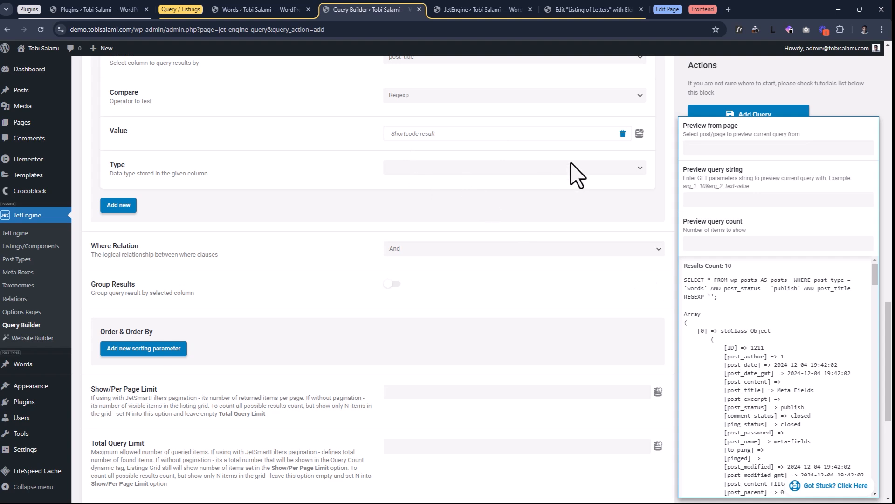
left_click(738, 110)
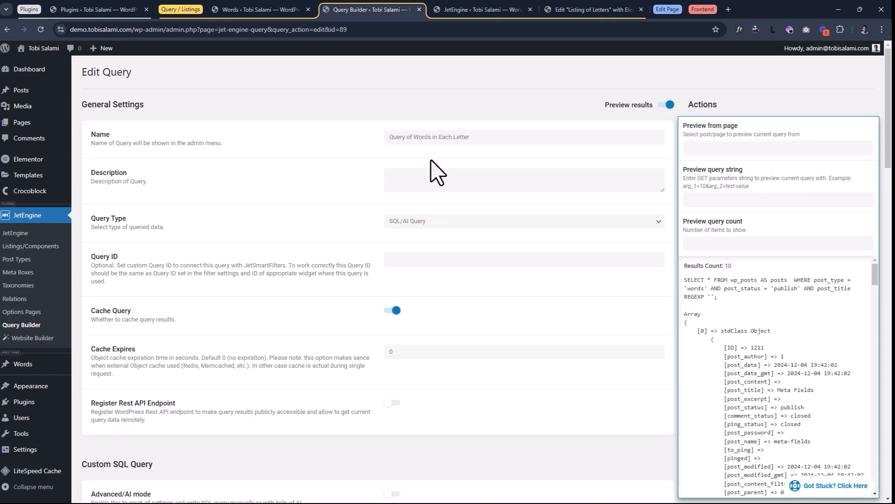
left_click_drag(472, 139, 373, 132)
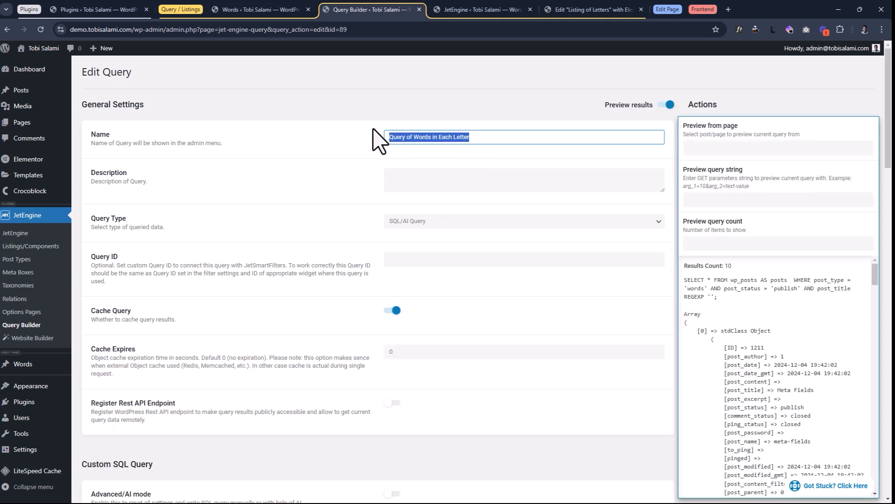
left_click(372, 137)
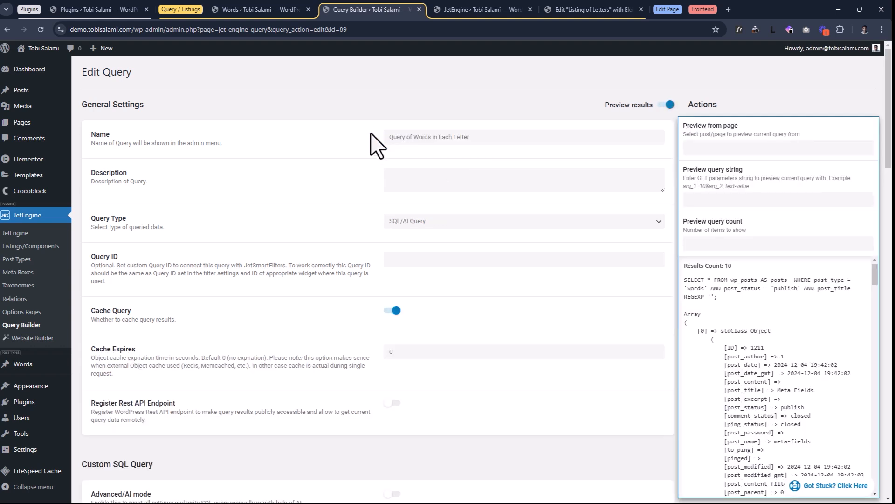
Open the JetEngine Listings/Components page in a new browser tab.
right_click(28, 247)
left_click(51, 254)
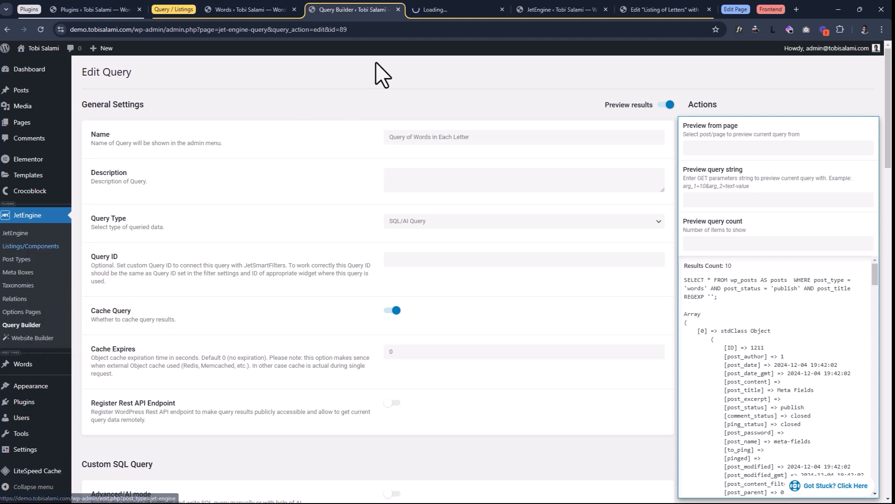
left_click(418, 11)
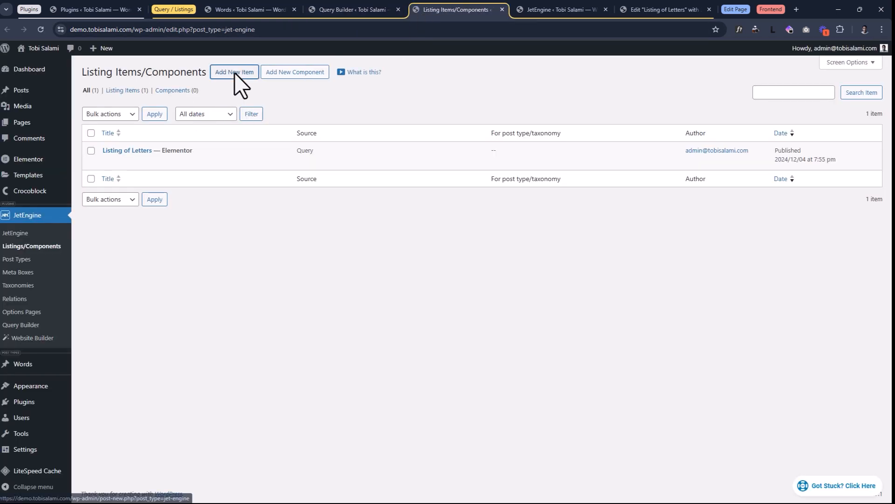
Create an Elementor listing item named "Listing of Words for Current Letter" from the Query Builder source Query of Words in Each Letter.
left_click(234, 73)
left_click(352, 210)
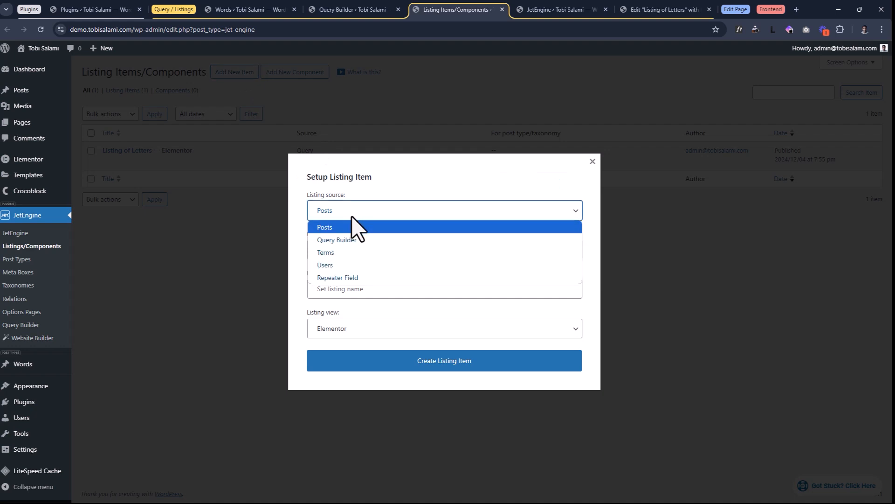
left_click(349, 240)
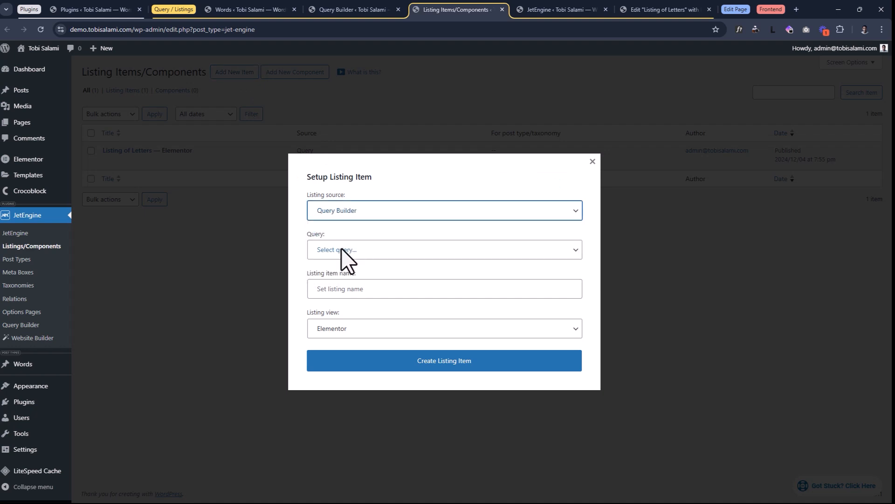
left_click(341, 249)
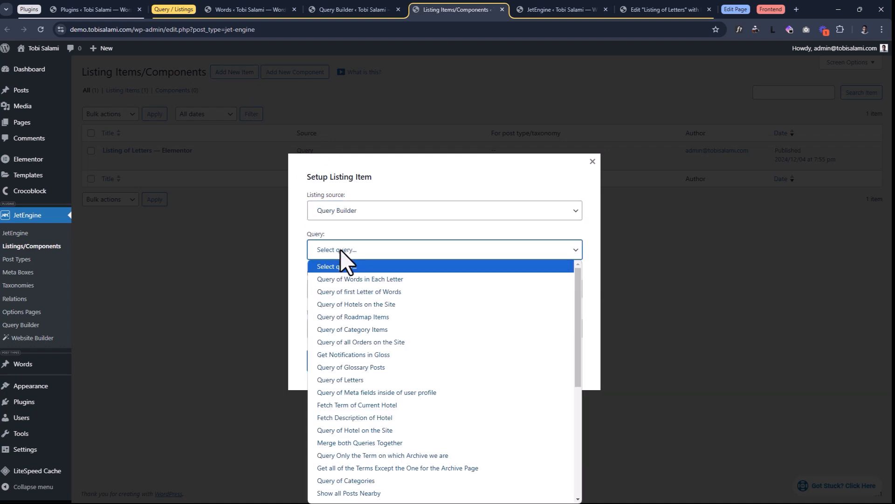
left_click(344, 281)
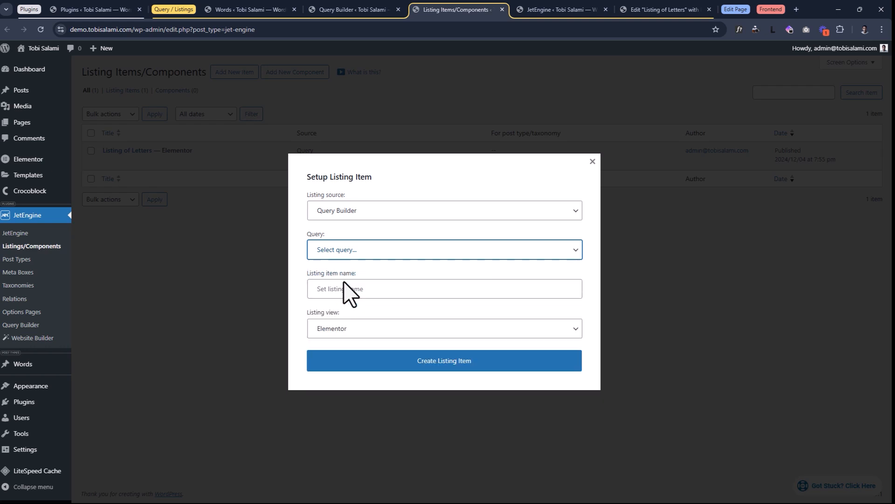
left_click(345, 289)
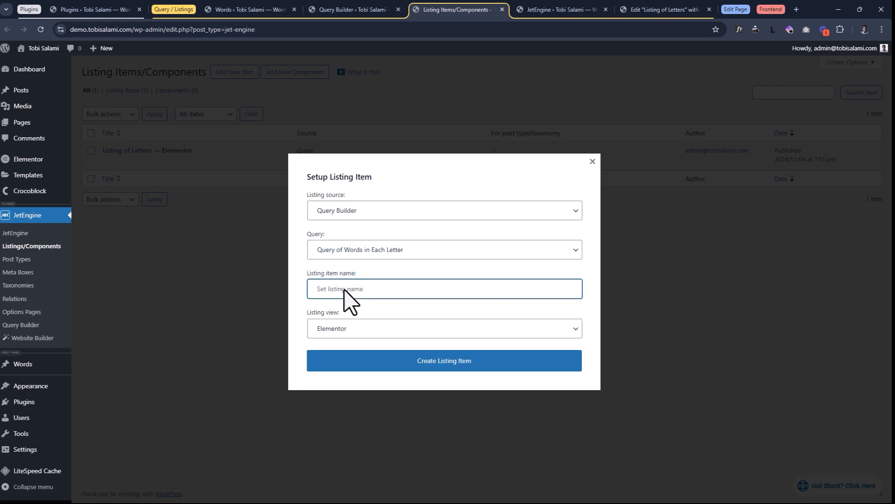
type("Listing of Words for Current Letter")
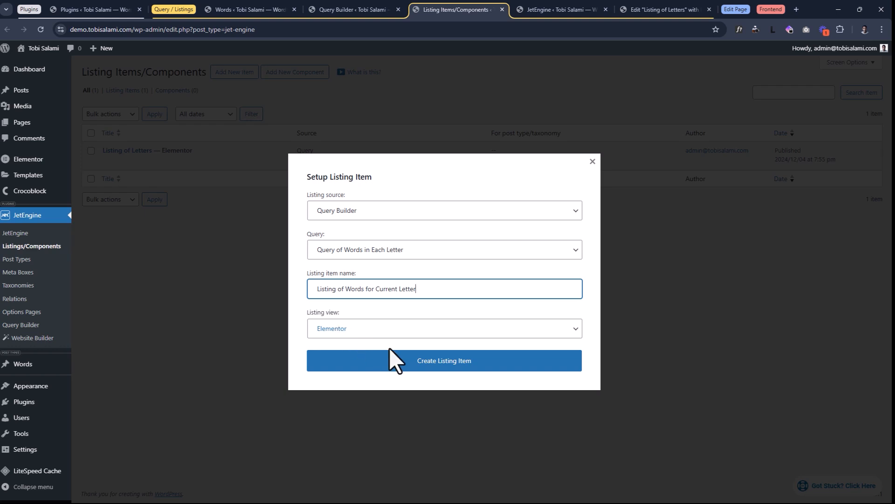
left_click(437, 366)
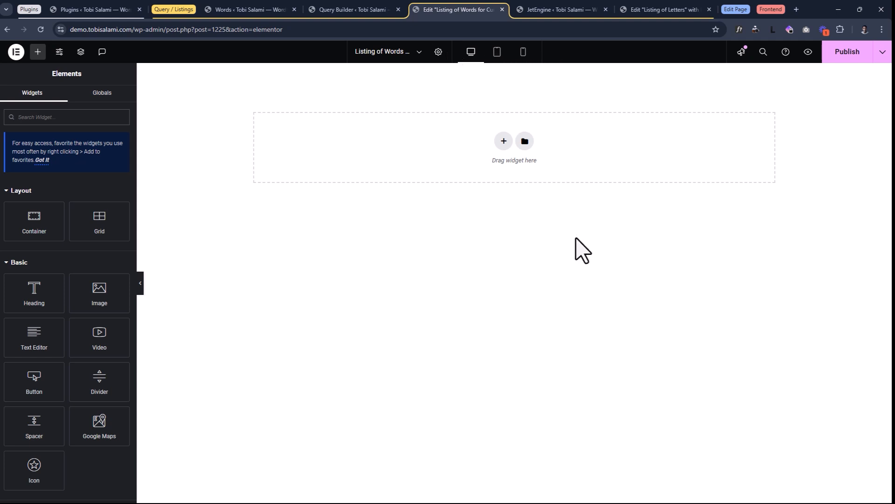
Add a single-column container to the listing template and place a Dynamic Field widget in it.
left_click(504, 141)
left_click(485, 175)
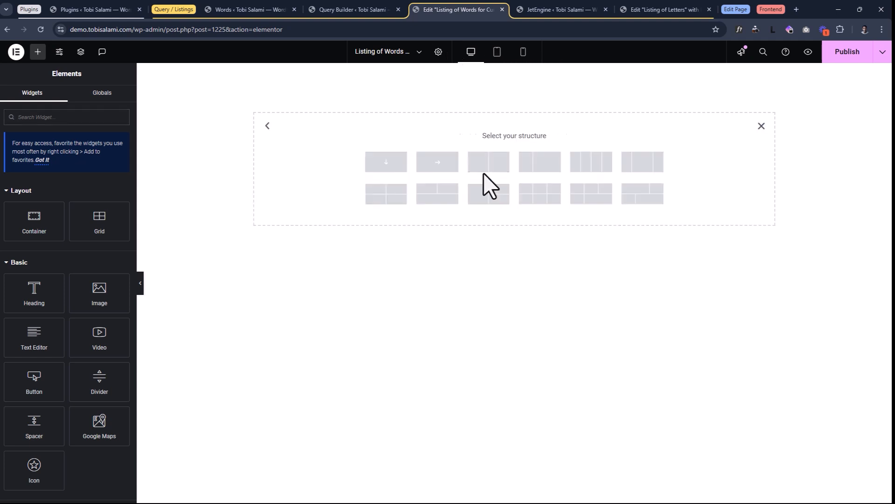
left_click(385, 162)
left_click(37, 52)
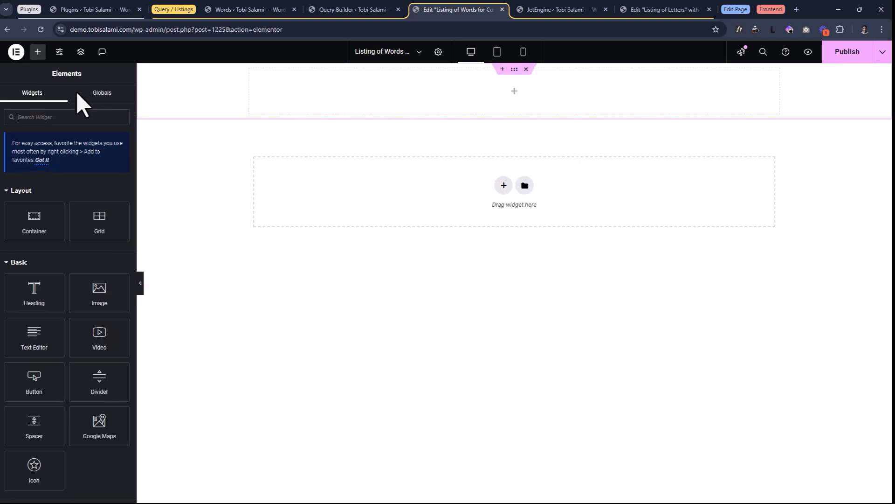
type("dyna")
left_click_drag(38, 193, 503, 104)
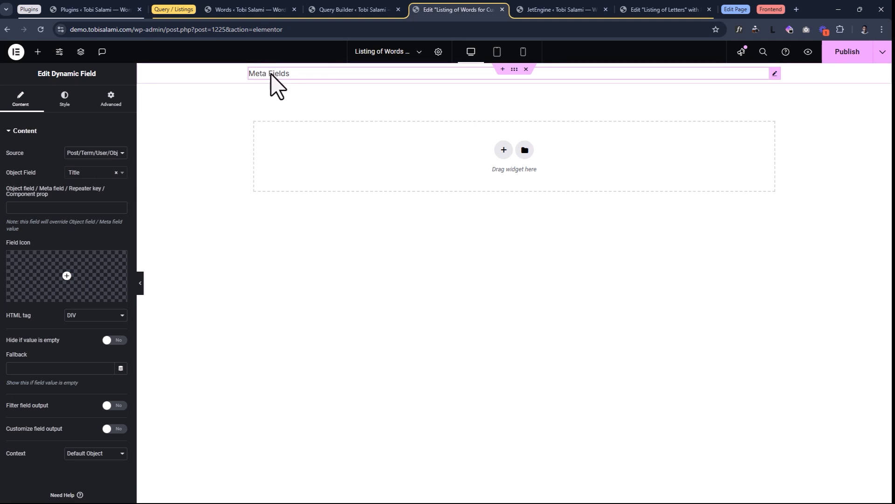
Publish the current-letter words template and add a Listing Grid widget below the letter heading in the Listing of Letters template.
left_click(838, 55)
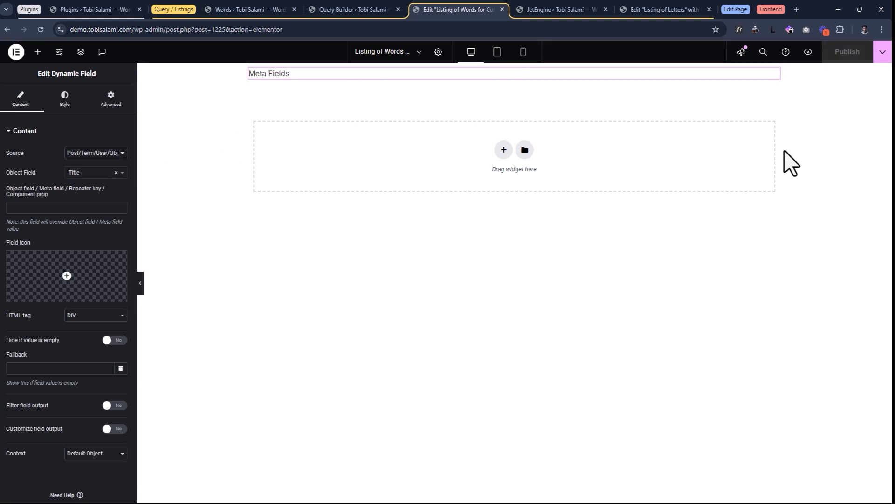
left_click(670, 8)
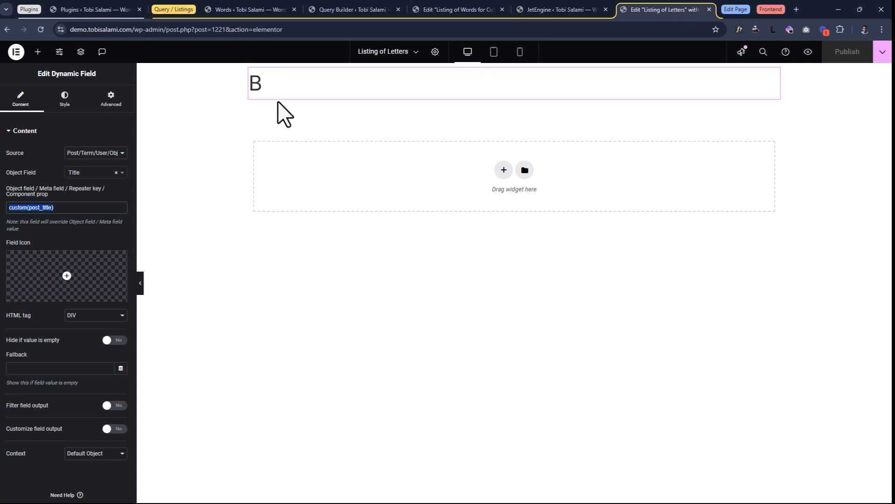
left_click(38, 51)
type("lis")
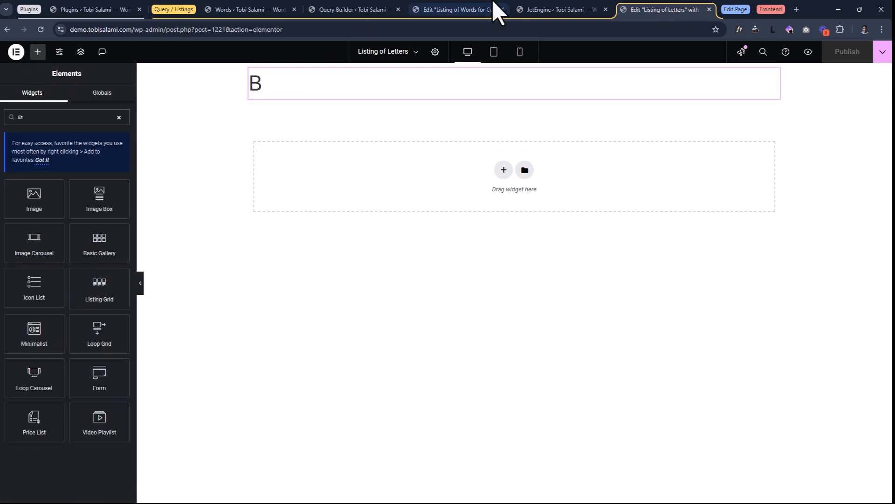
left_click(456, 5)
left_click(643, 3)
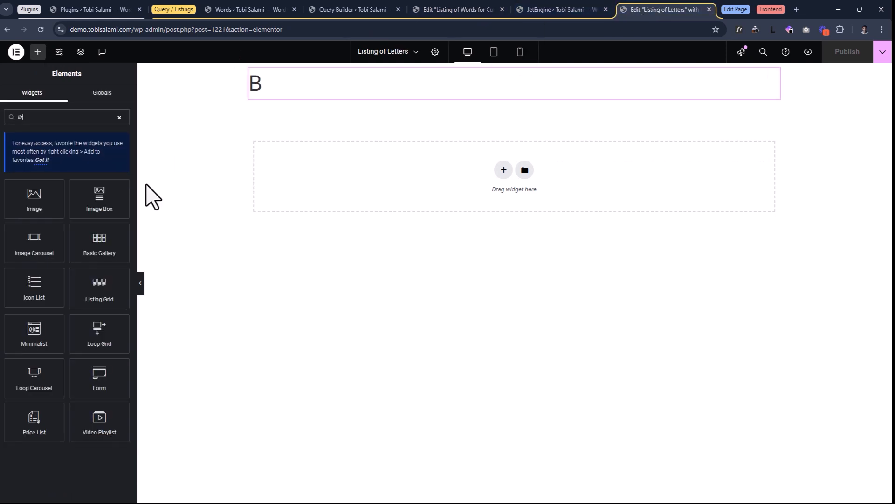
left_click_drag(92, 297, 313, 100)
Set the nested grid's listing to "Listing of Words for Current Letter" with 1 column.
left_click(76, 154)
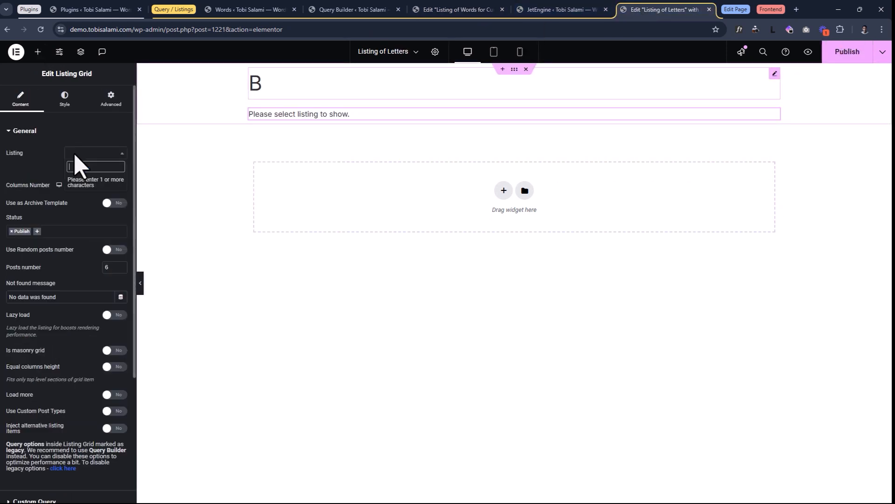
type("words")
left_click(91, 184)
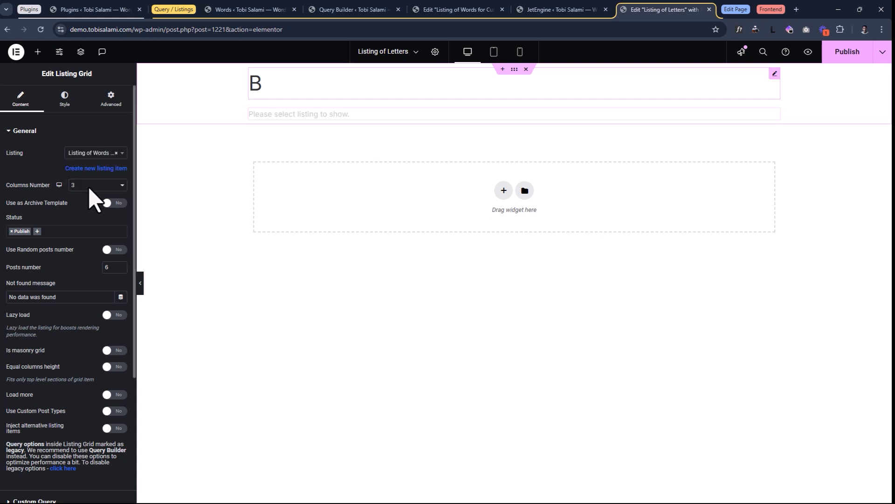
left_click(89, 187)
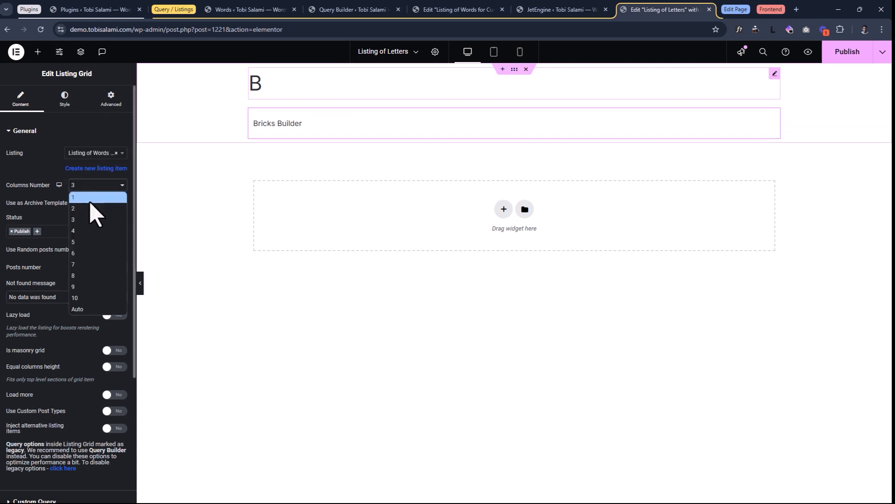
left_click(85, 198)
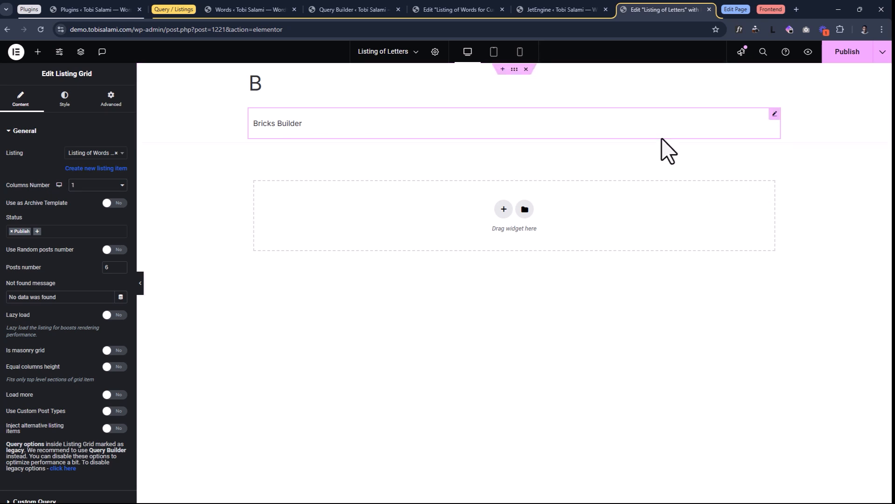
Give the container around the letter and grid 20 px padding and a 16 px border radius on all sides.
left_click(514, 69)
left_click(110, 98)
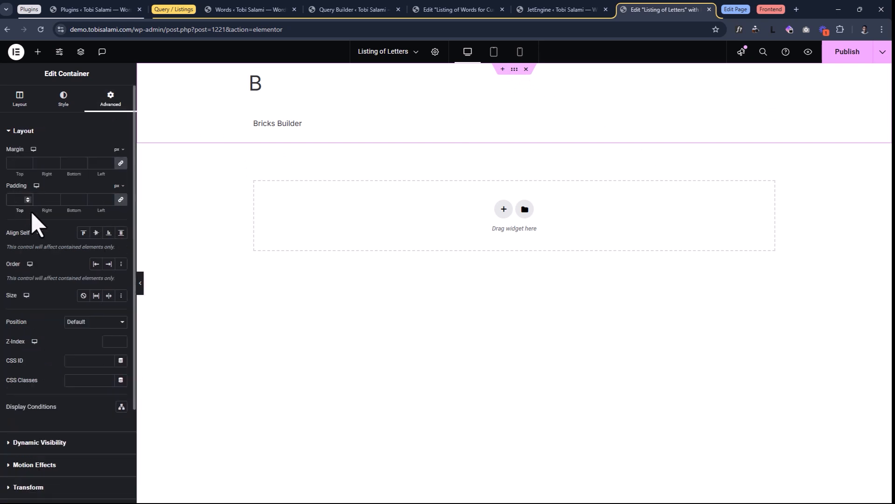
type("20")
left_click(63, 102)
left_click(44, 232)
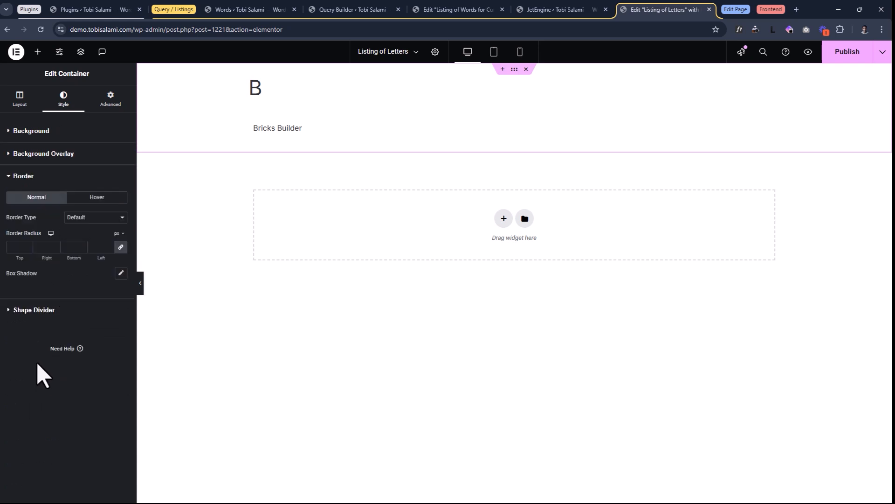
left_click(14, 247)
type("16")
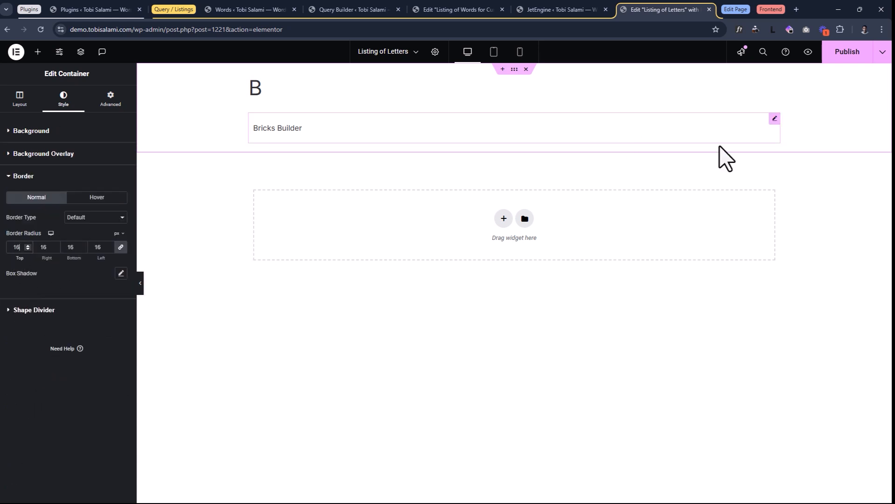
Give the nested listing grid a classic background in the global Text color.
left_click(774, 119)
left_click(63, 102)
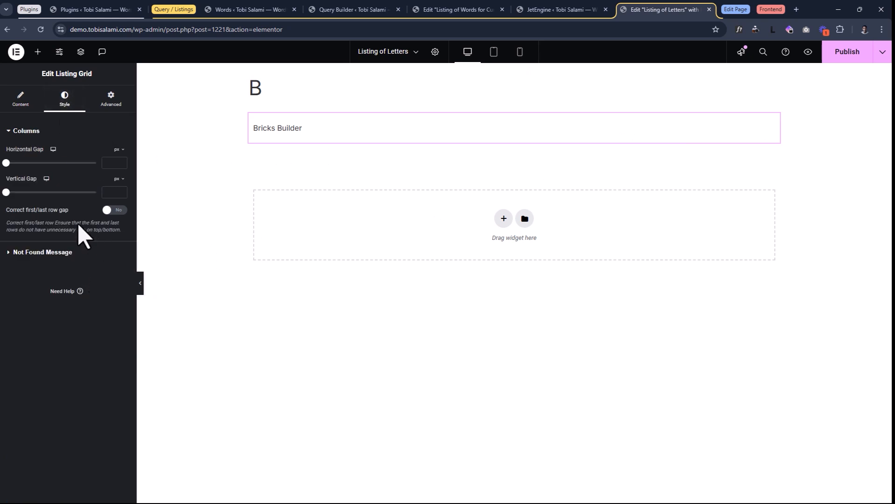
left_click(111, 98)
left_click(61, 101)
left_click(110, 100)
scroll(93, 256, "down", 4)
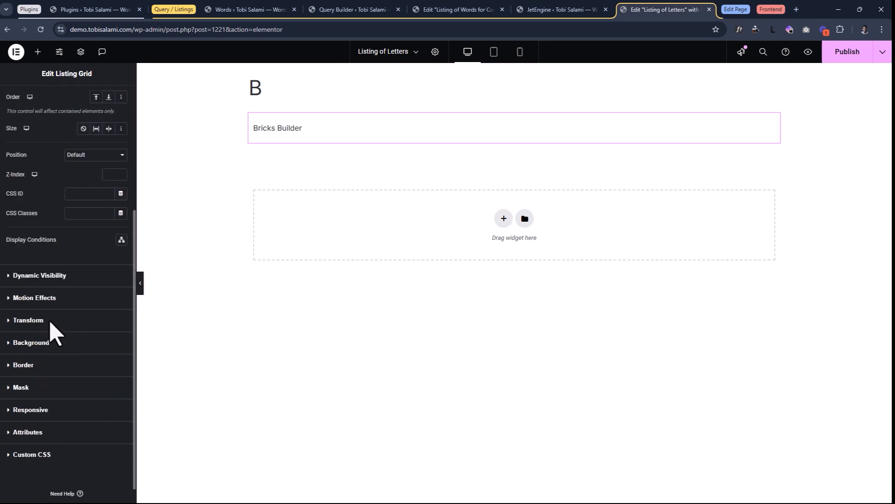
left_click(46, 340)
left_click(108, 262)
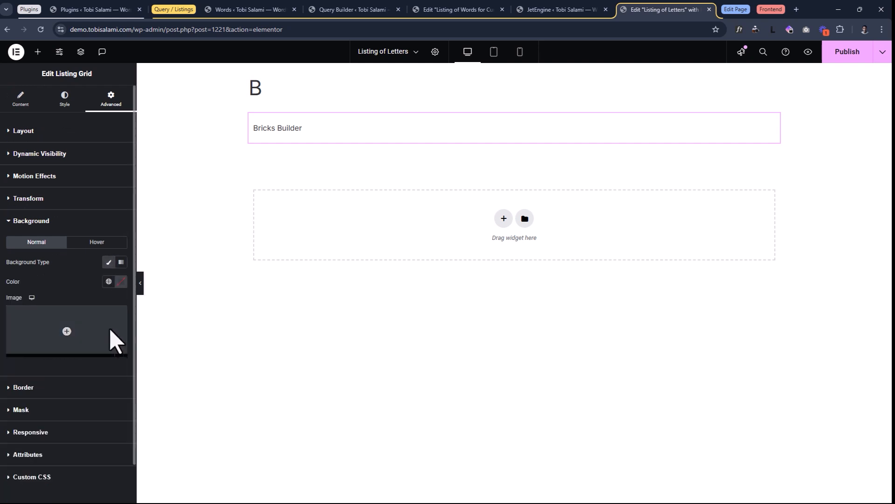
left_click(109, 281)
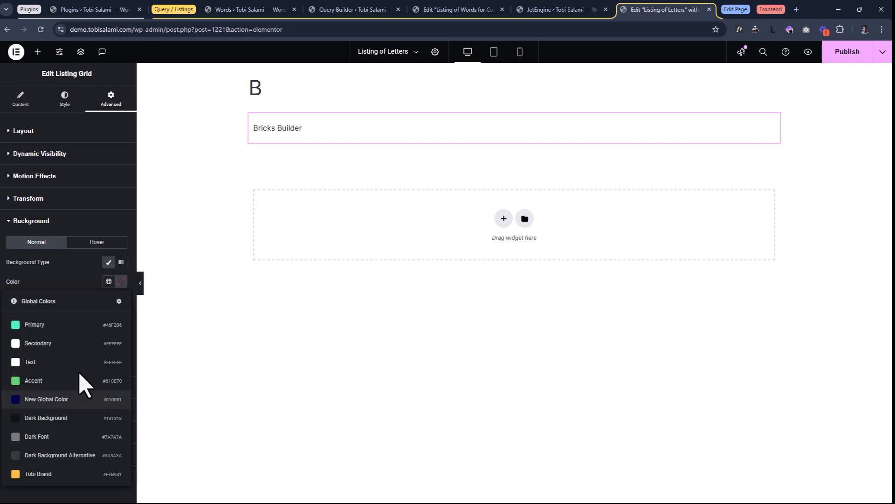
left_click(71, 364)
Change the nested grid's background to the global Dark Font color and lower its opacity until it is almost transparent.
left_click(108, 282)
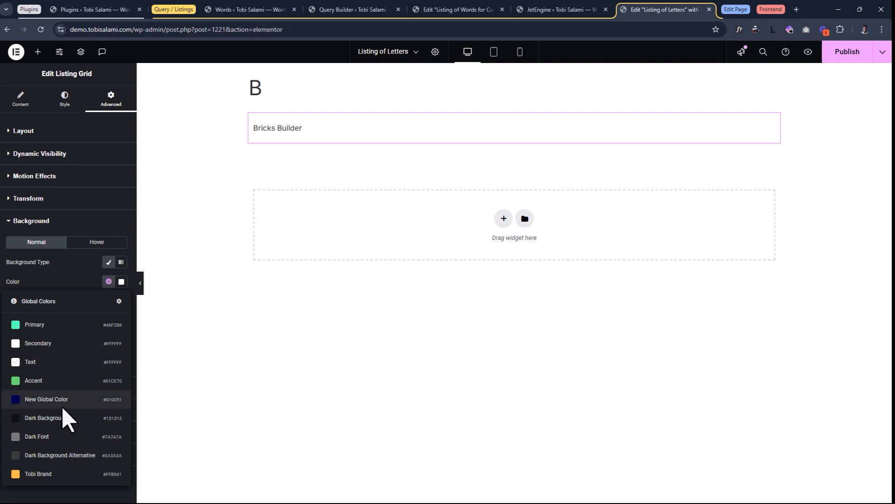
left_click(53, 436)
left_click(121, 283)
left_click_drag(127, 404, 73, 403)
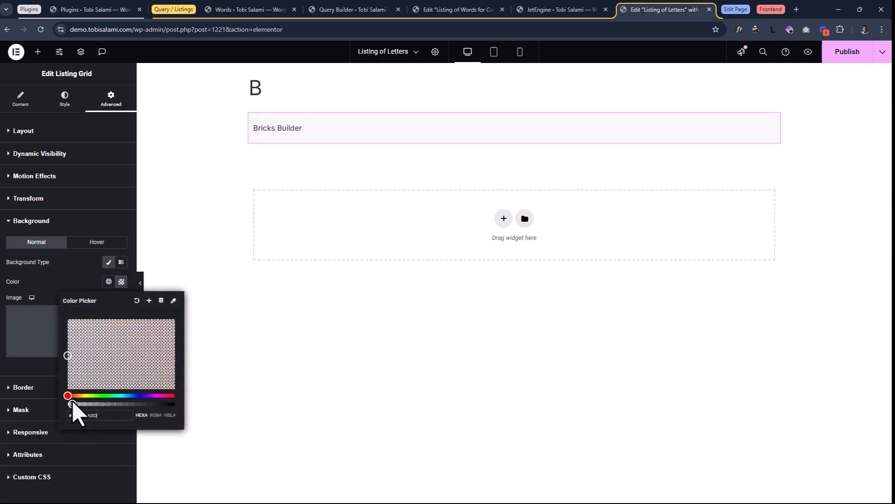
left_click(24, 288)
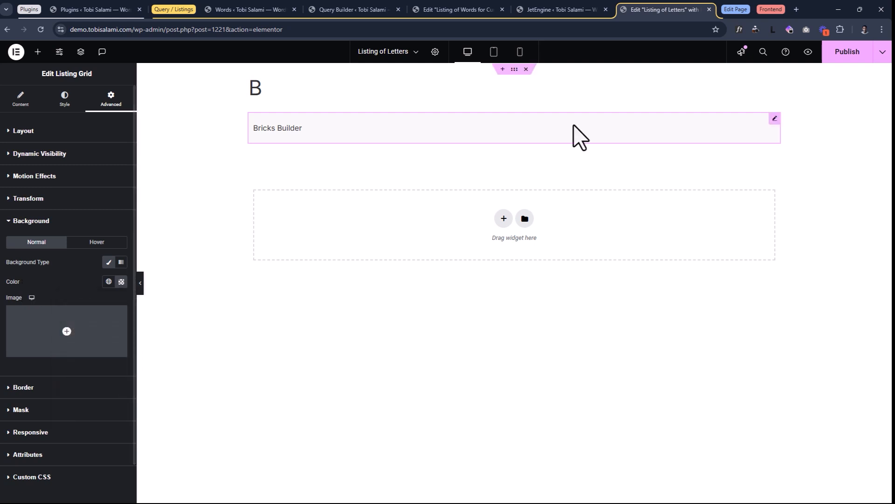
Apply a classic background in the global Text color to the outer container and publish the Listing of Letters template.
left_click(514, 70)
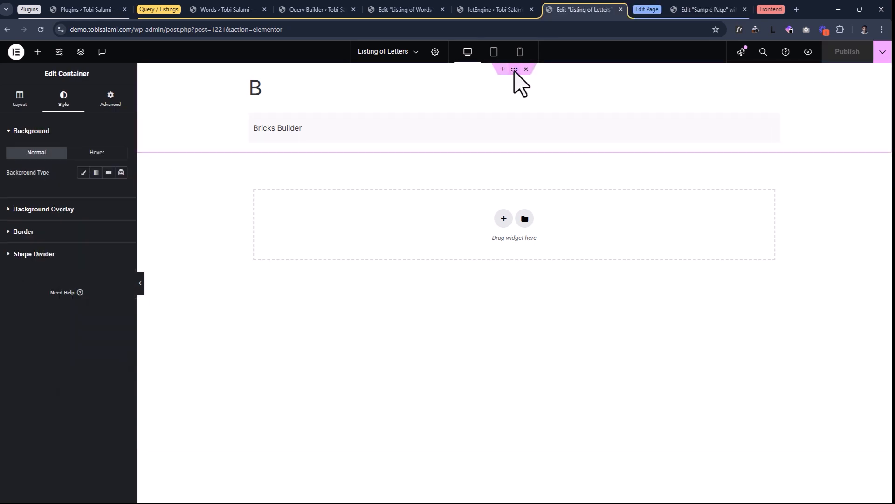
left_click(85, 172)
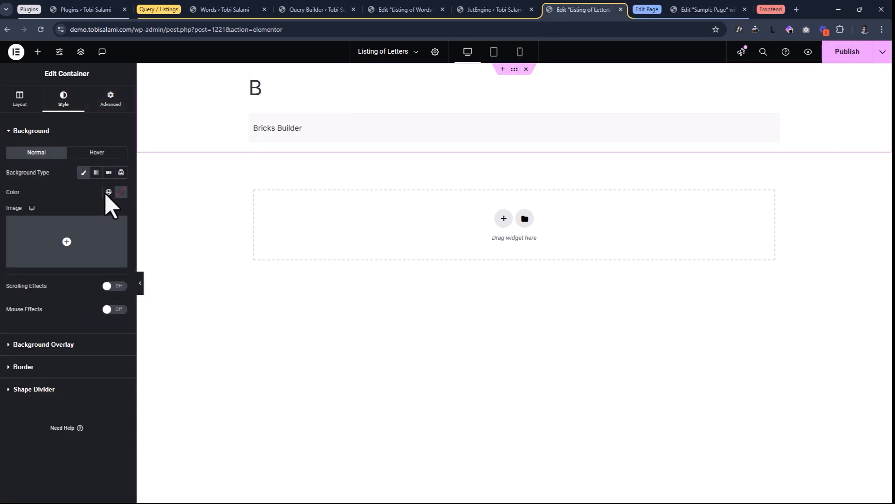
left_click(109, 191)
left_click(59, 273)
left_click(845, 55)
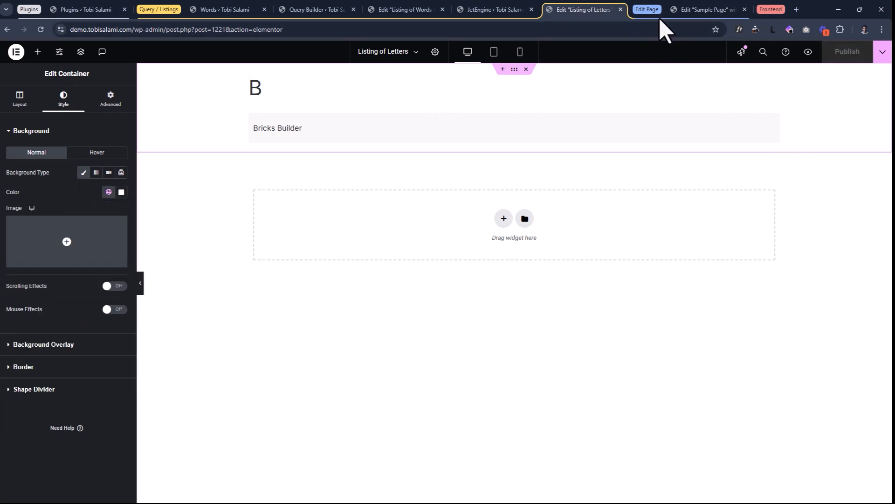
Switch to the Sample Page editor and add a Listing Grid widget in the empty container below the divider.
left_click(693, 11)
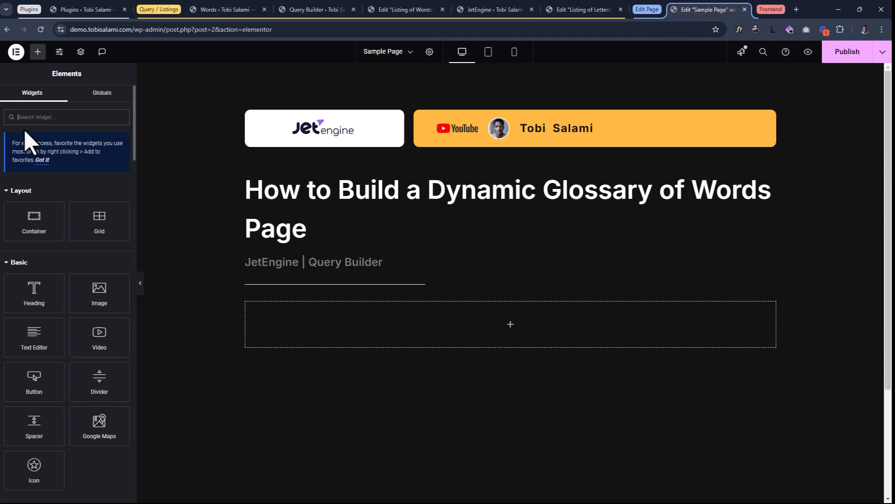
type("lis")
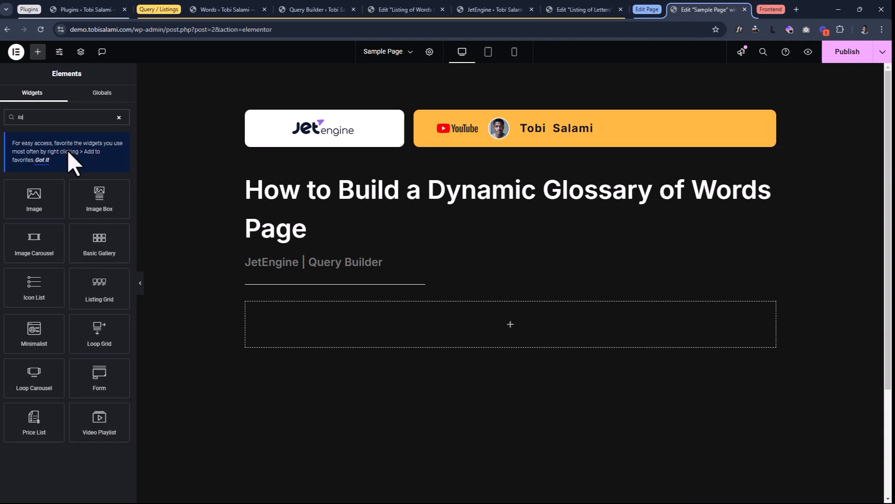
left_click_drag(99, 289, 350, 330)
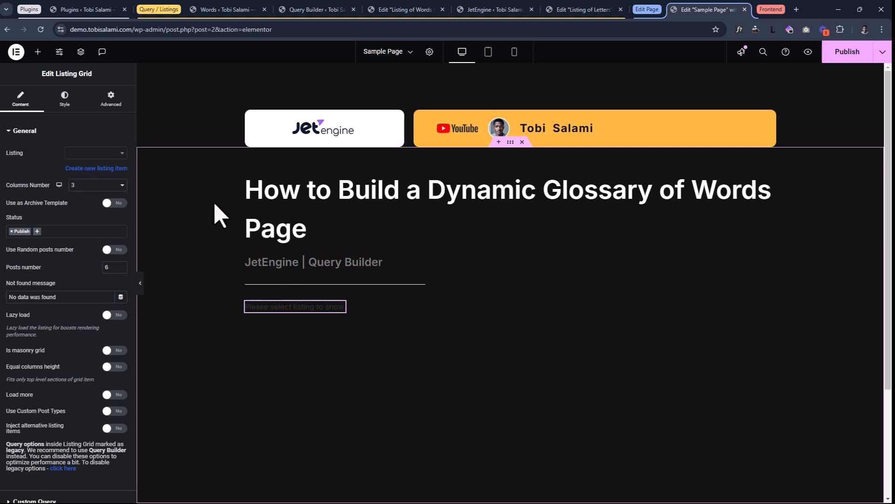
Set the Sample Page grid's listing to "Listing of Letters" with 1 column.
left_click(105, 155)
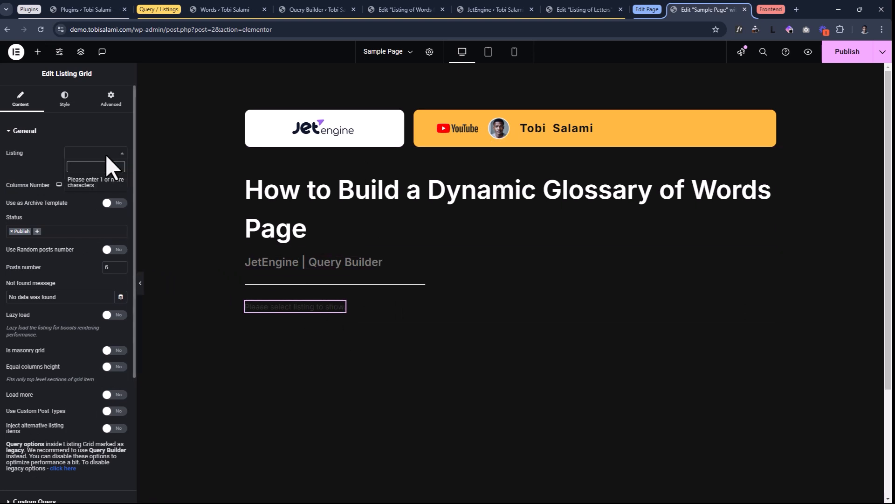
type("lis")
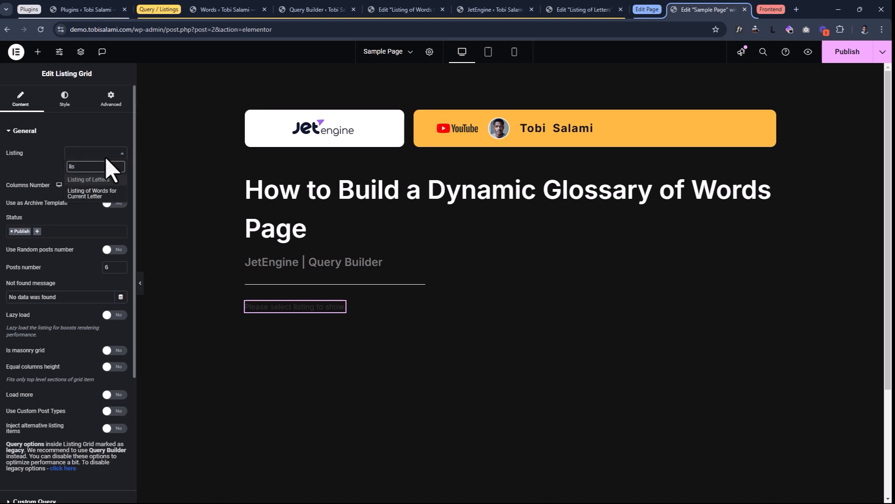
left_click(99, 180)
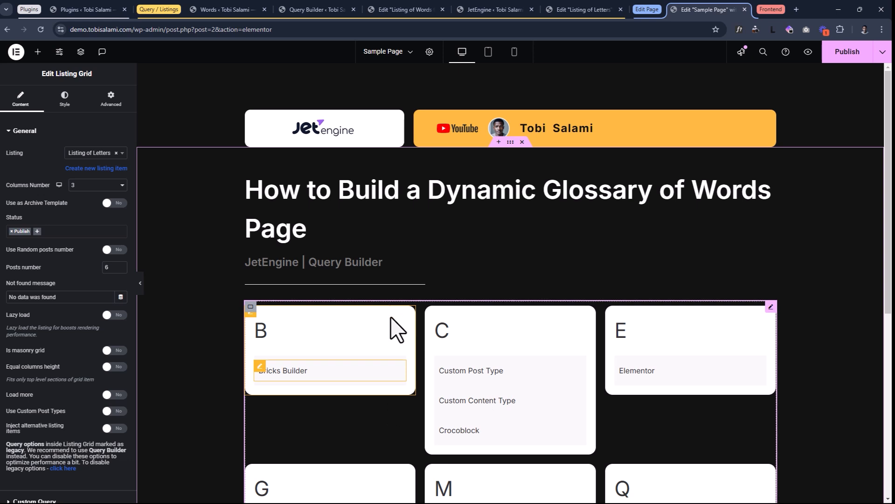
left_click(93, 186)
left_click(91, 197)
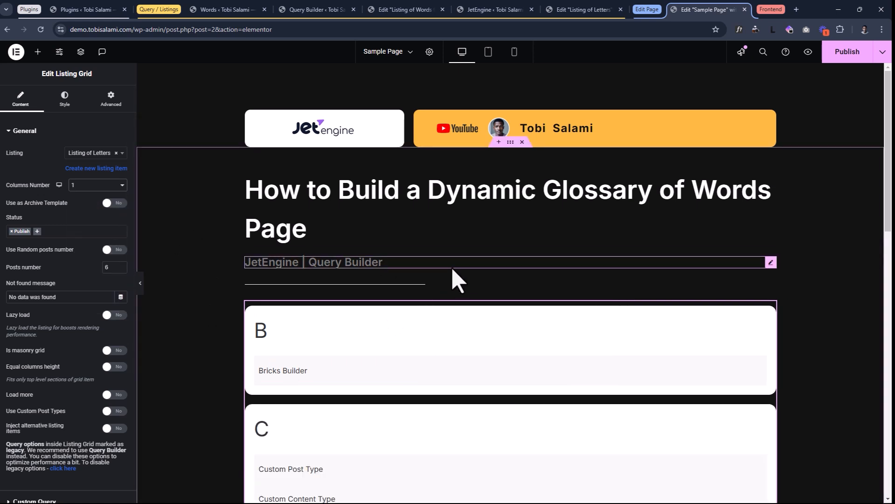
Examine the glossary on the page to check that each letter card lists the words starting with that letter.
scroll(456, 279, "down", 3)
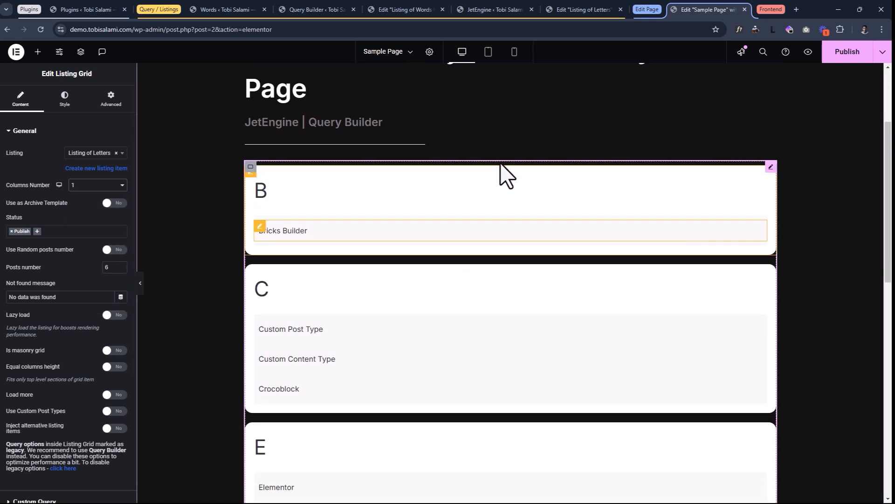
scroll(500, 164, "up", 1)
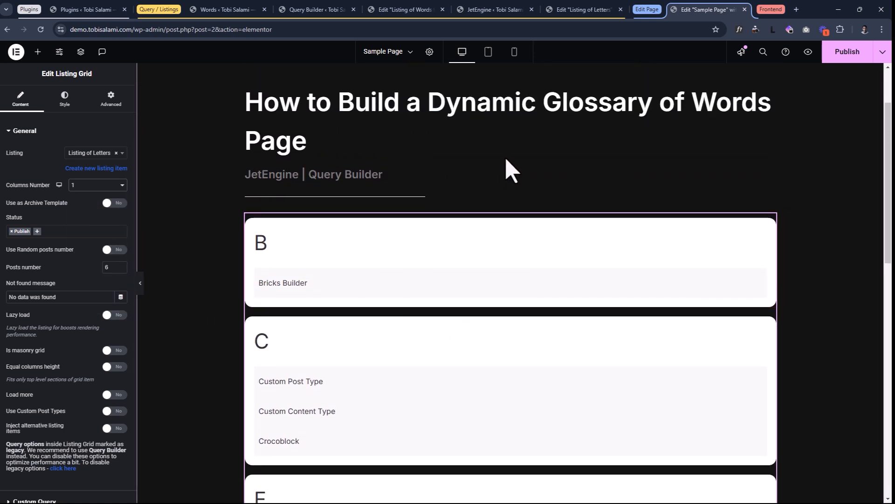
scroll(467, 174, "down", 1)
scroll(249, 156, "down", 1)
scroll(280, 256, "down", 2)
scroll(285, 326, "down", 2)
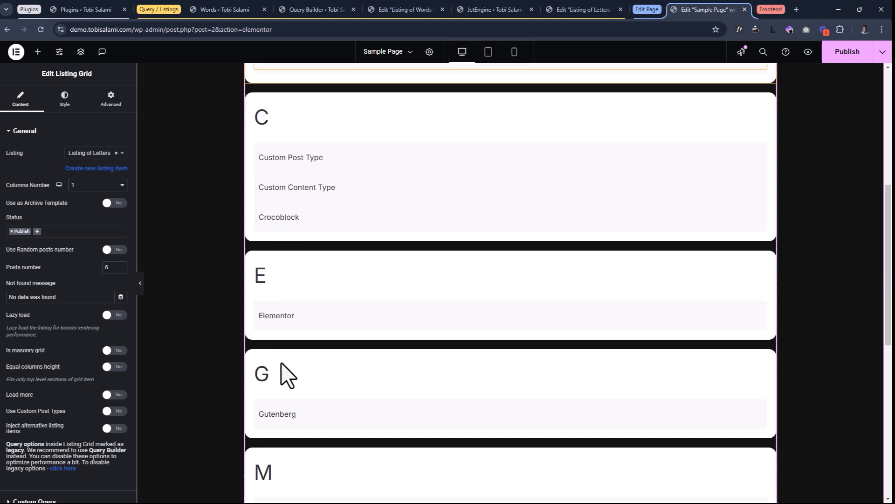
scroll(357, 420, "up", 5)
scroll(359, 401, "up", 1)
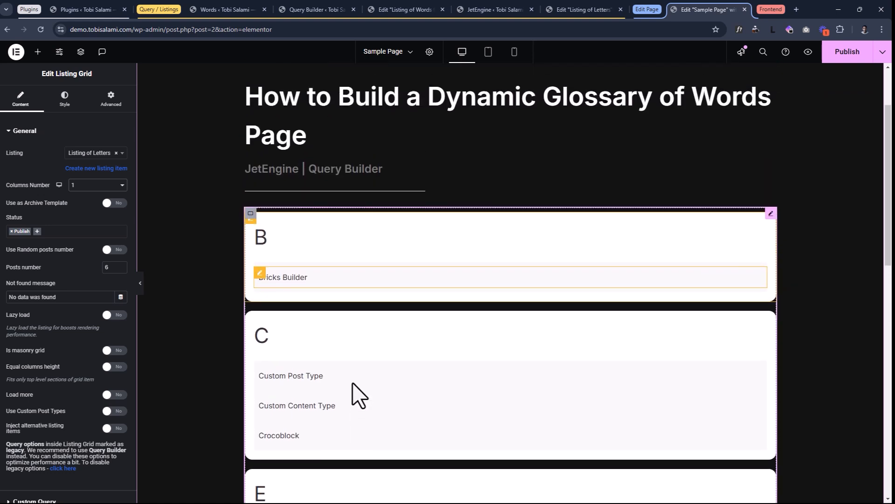
scroll(347, 366, "up", 2)
scroll(340, 358, "down", 2)
scroll(339, 359, "down", 1)
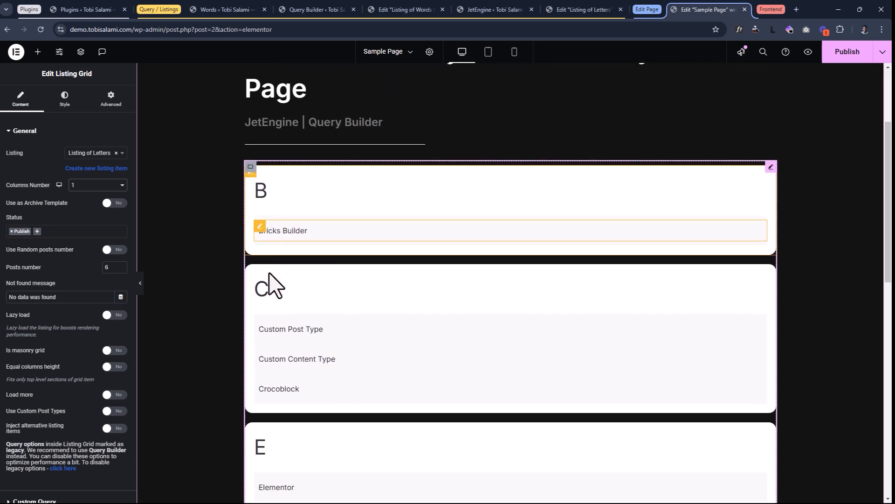
scroll(283, 444, "down", 2)
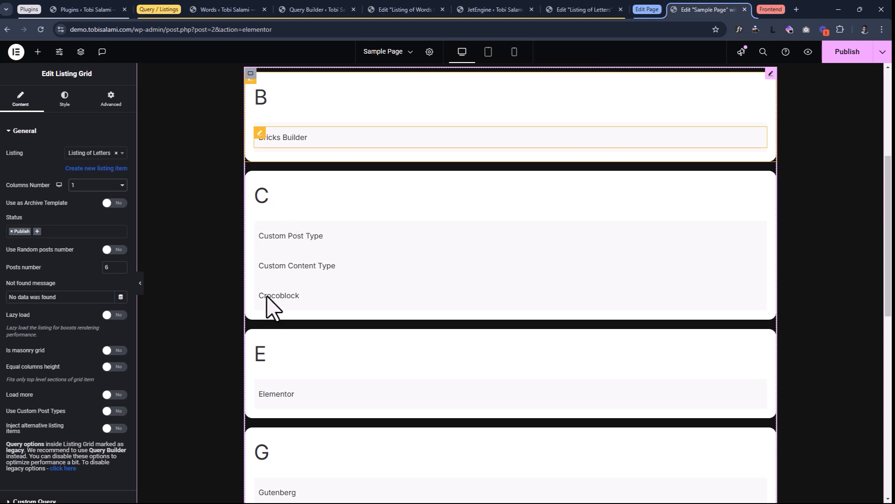
scroll(267, 299, "down", 3)
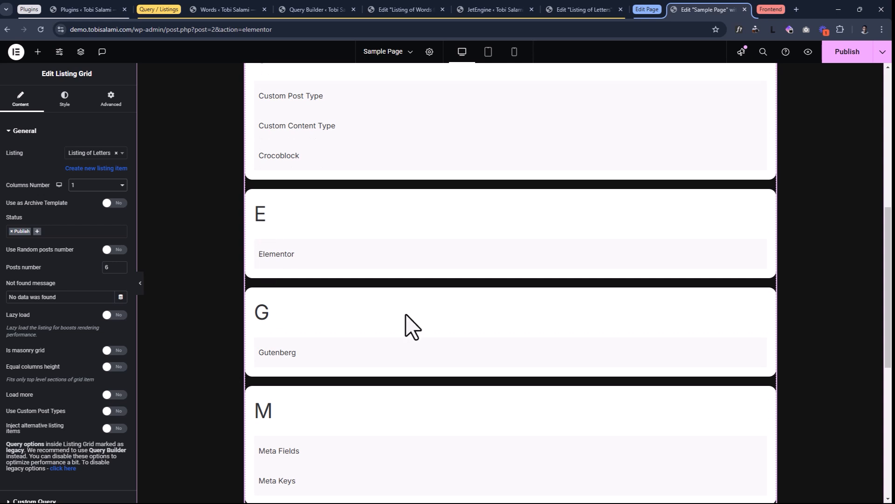
Publish the Sample Page with its Listing of Letters grid.
scroll(405, 314, "up", 6)
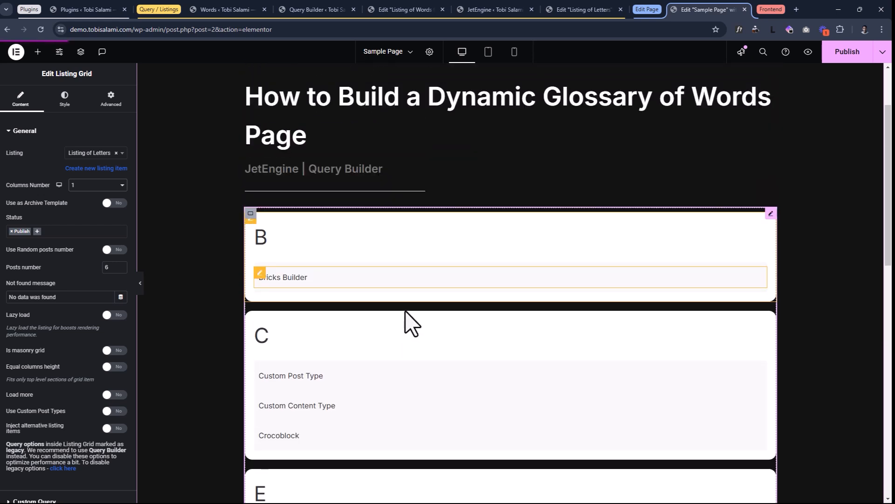
scroll(410, 323, "up", 2)
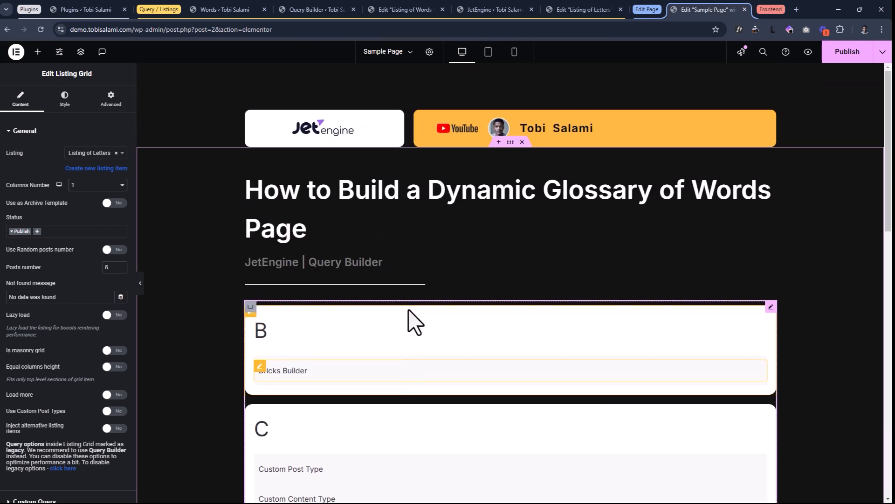
left_click(839, 48)
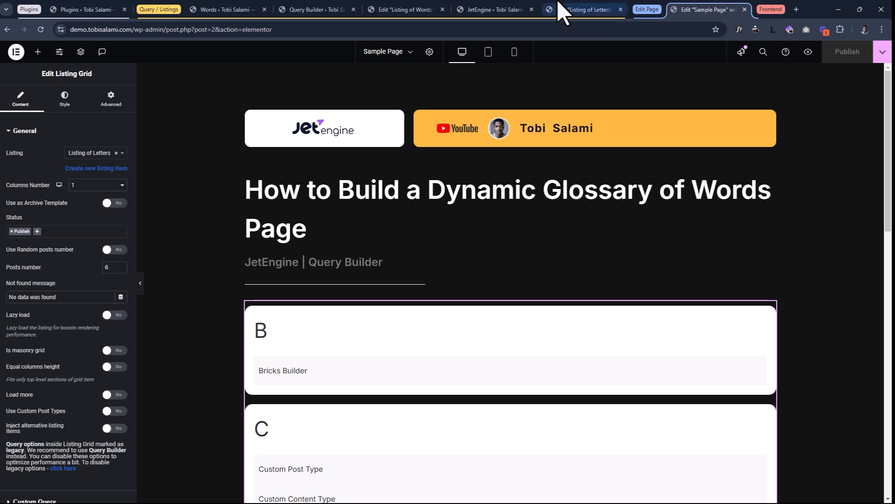
Return to the queries list, open "Query of first Letter of Words" and examine its Calculated Columns settings.
left_click(290, 2)
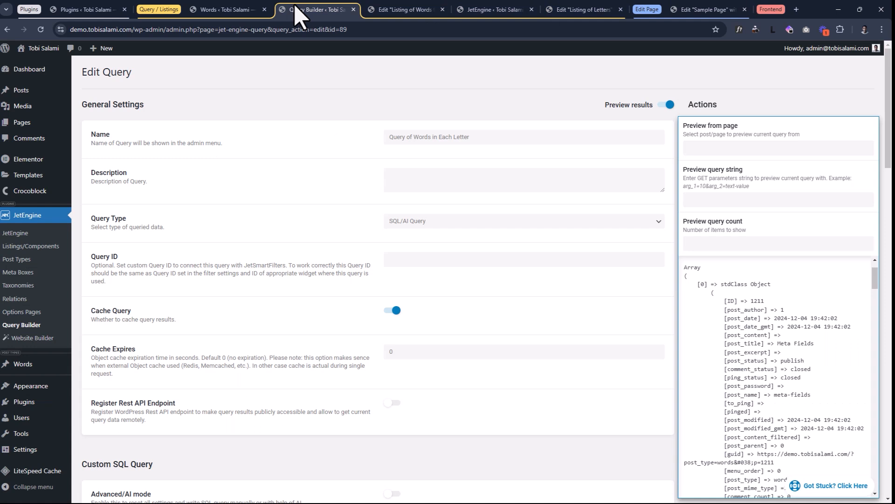
left_click(23, 325)
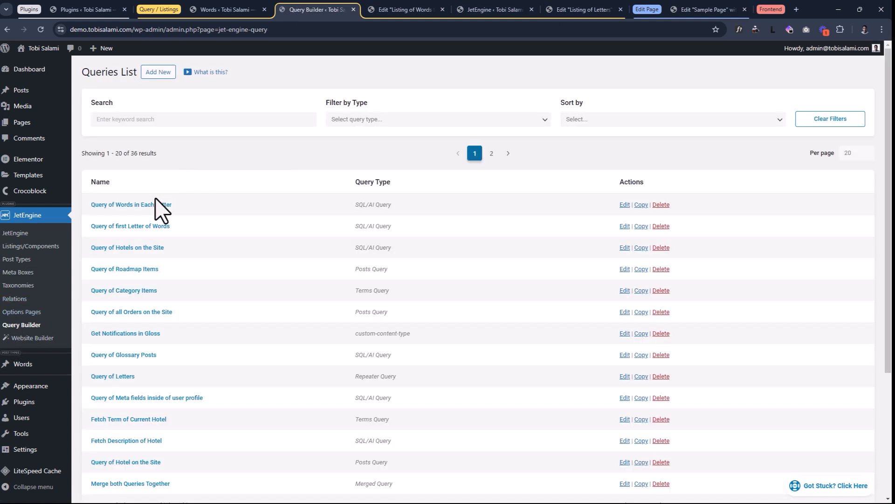
left_click(151, 227)
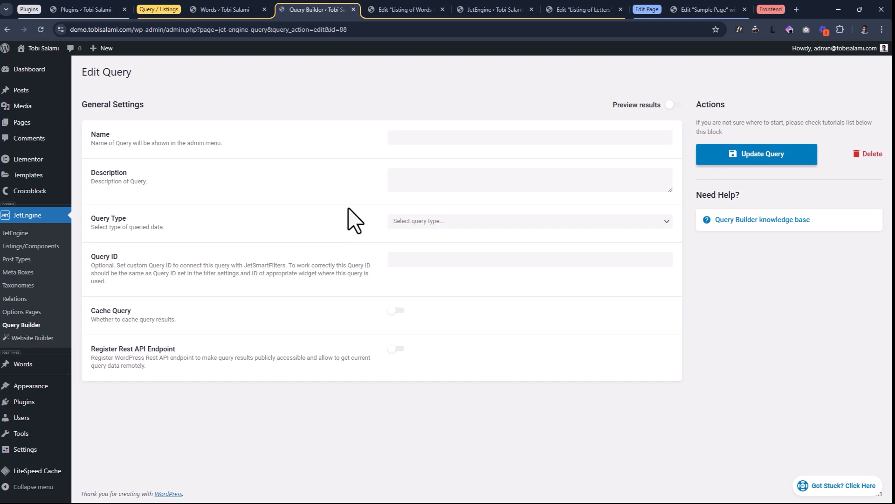
scroll(351, 220, "down", 4)
scroll(354, 219, "down", 12)
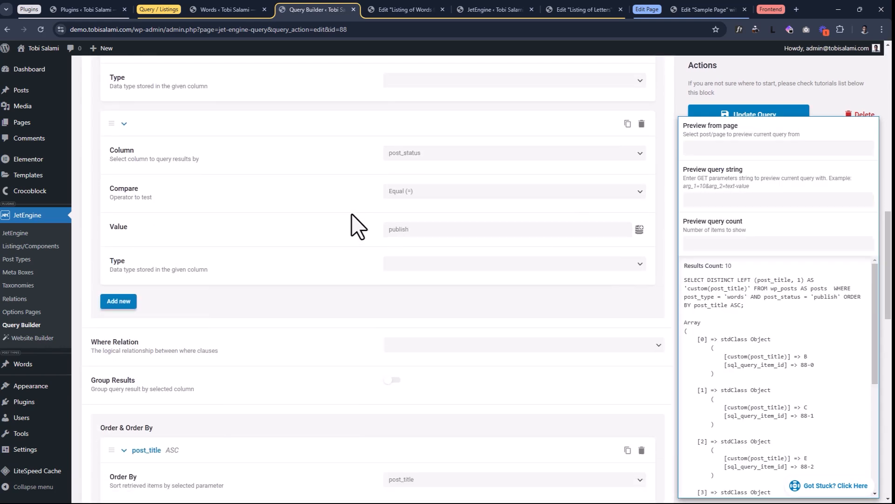
scroll(360, 229, "down", 10)
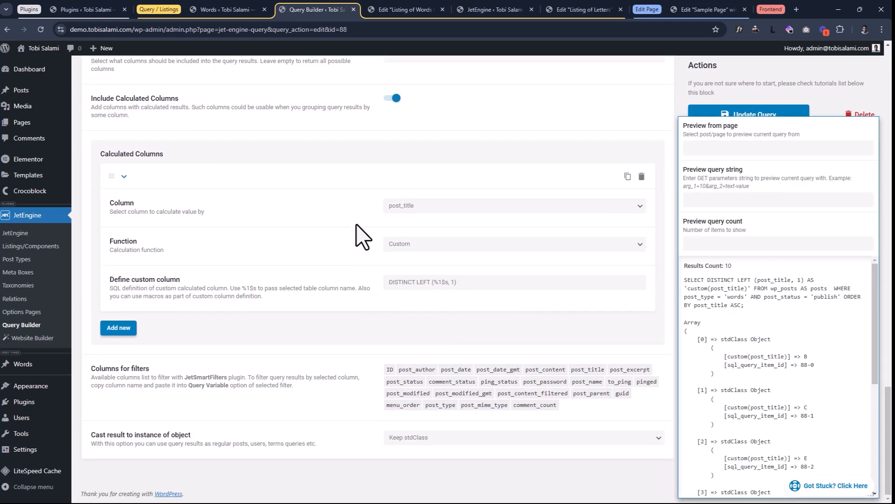
Try the RIGHT function in place of LEFT in the custom column definition, making it "DISTINCT RIGHT (%1$s, 1)".
double_click(424, 282)
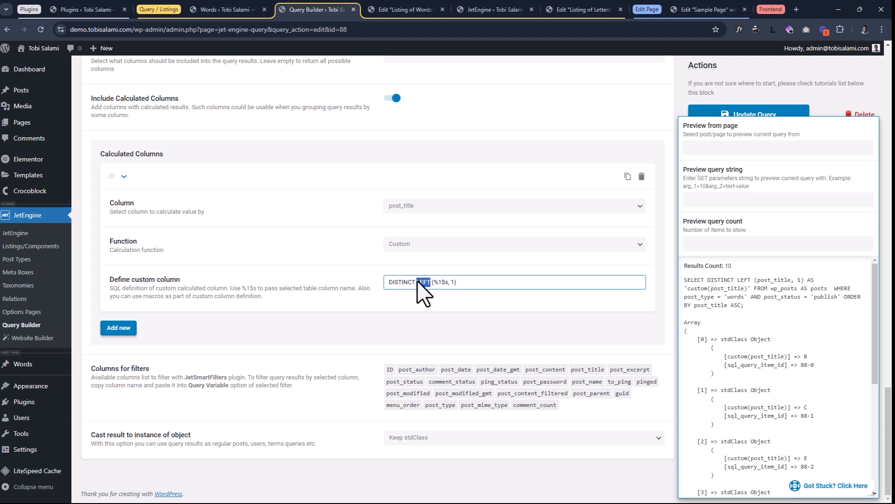
left_click(347, 283)
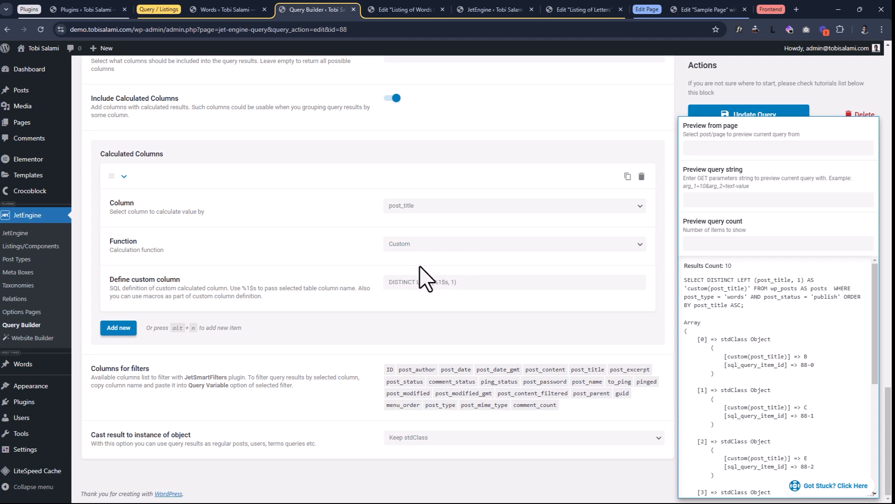
left_click(417, 283)
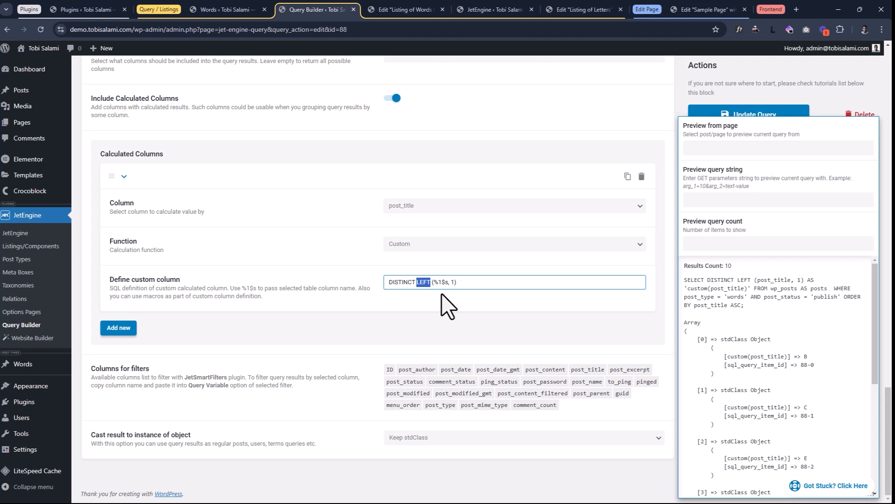
type("RIGHT")
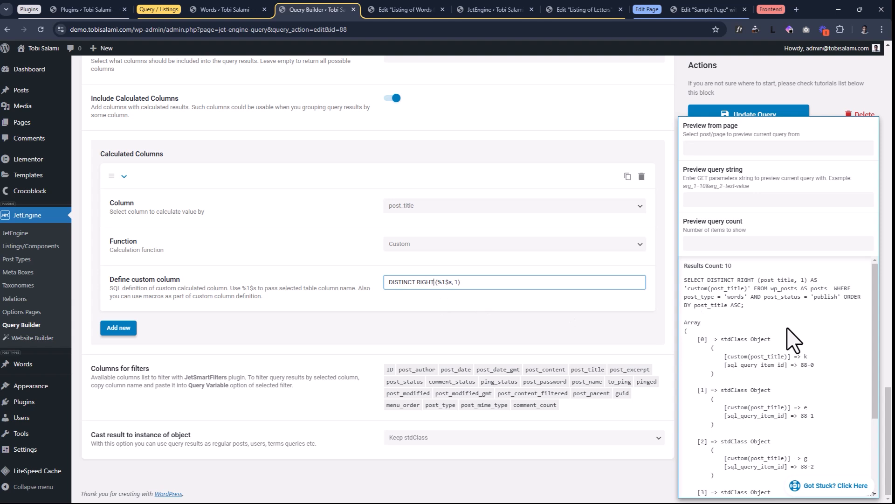
Examine the query preview to see which letters the custom column returns for the post titles.
double_click(806, 357)
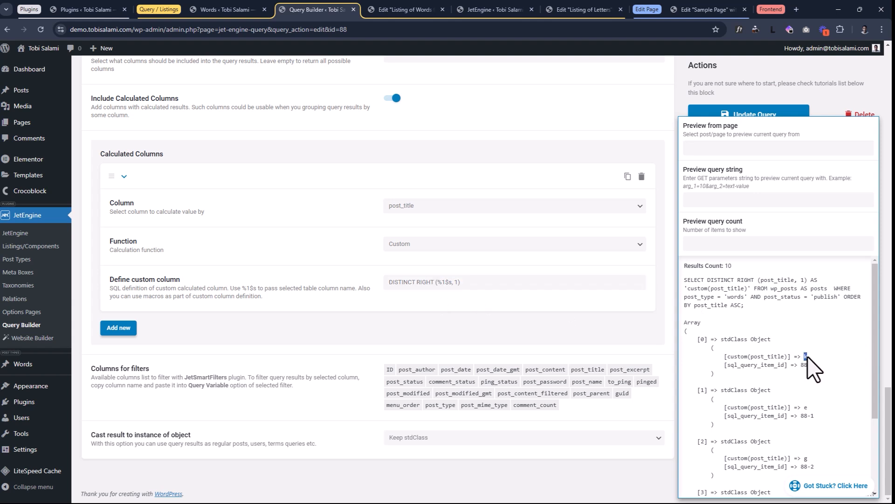
scroll(814, 369, "down", 1)
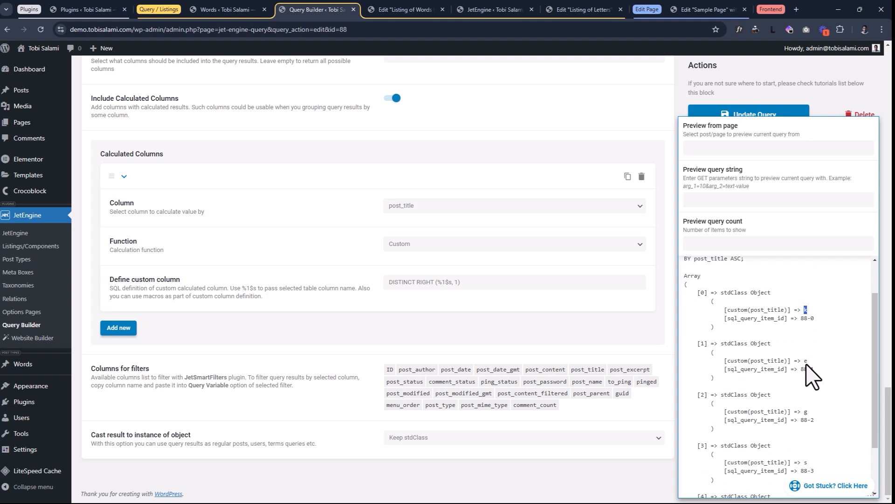
double_click(806, 412)
left_click(849, 367)
Set the custom column definition back to "DISTINCT LEFT (%1$s, 1)" and update the query.
left_click_drag(433, 285, 417, 281)
type("LEFT")
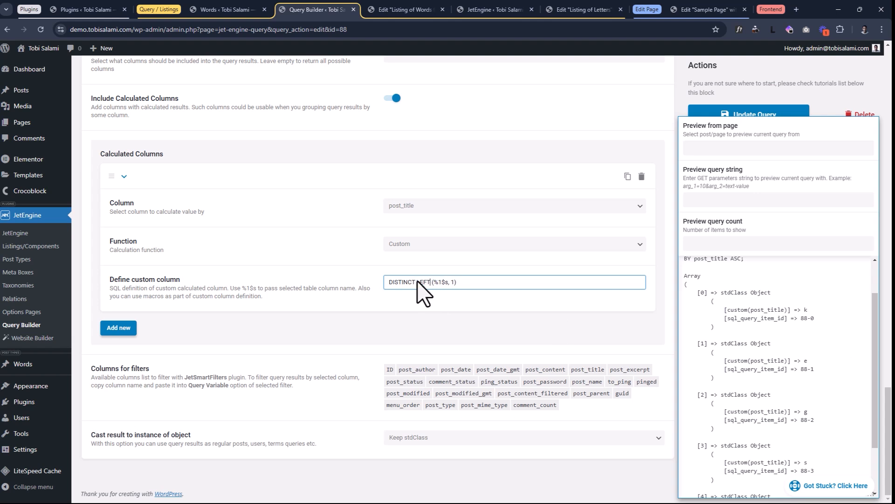
left_click(743, 113)
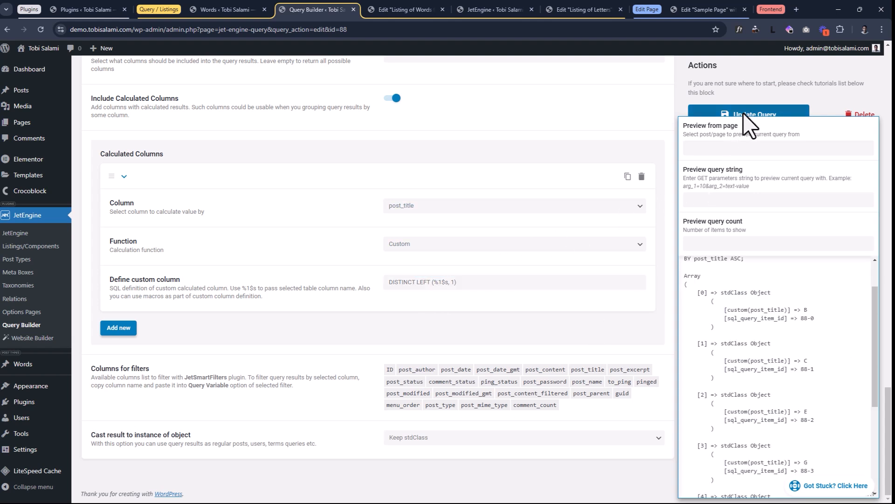
Reload the live frontend page and review the glossary's letter cards and their words.
left_click(711, 9)
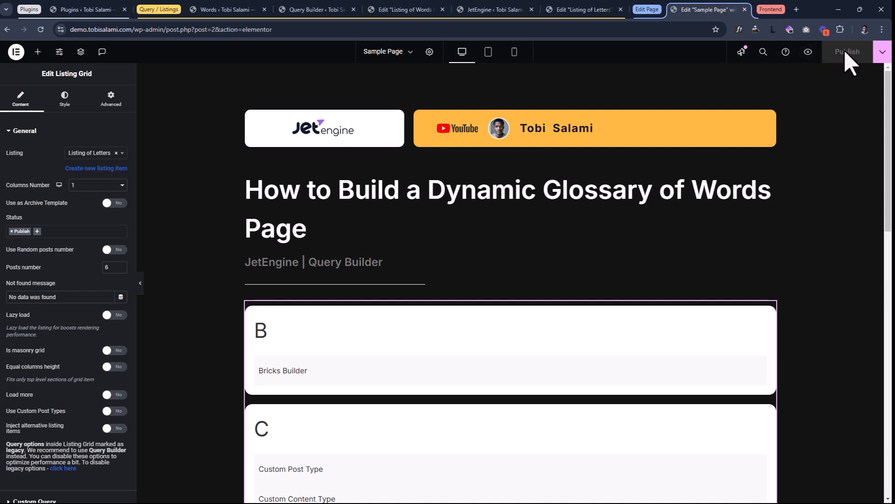
left_click(771, 9)
left_click(742, 8)
left_click(41, 29)
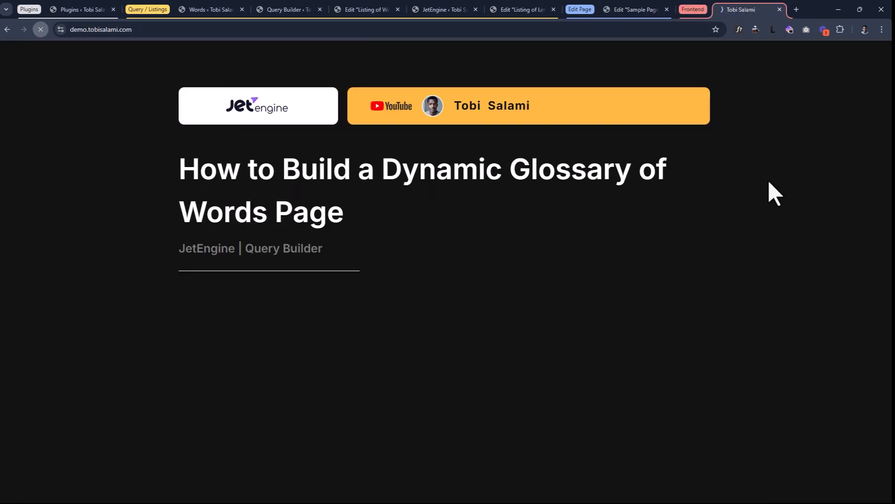
scroll(736, 250, "down", 4)
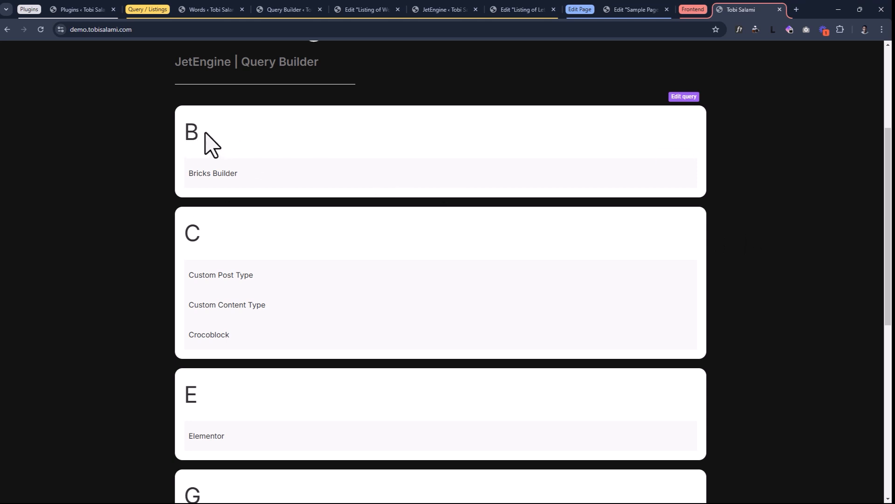
scroll(222, 149, "up", 4)
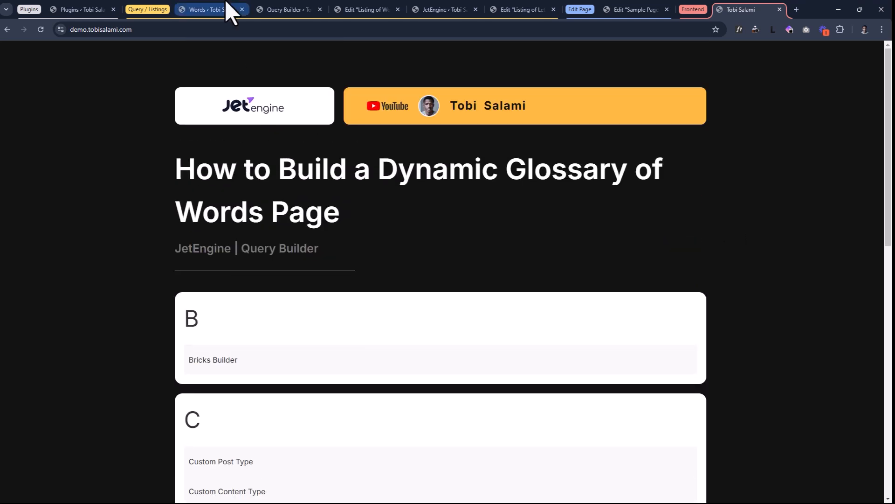
Add a new Words post titled "Big" and publish it.
left_click(225, 6)
left_click(147, 73)
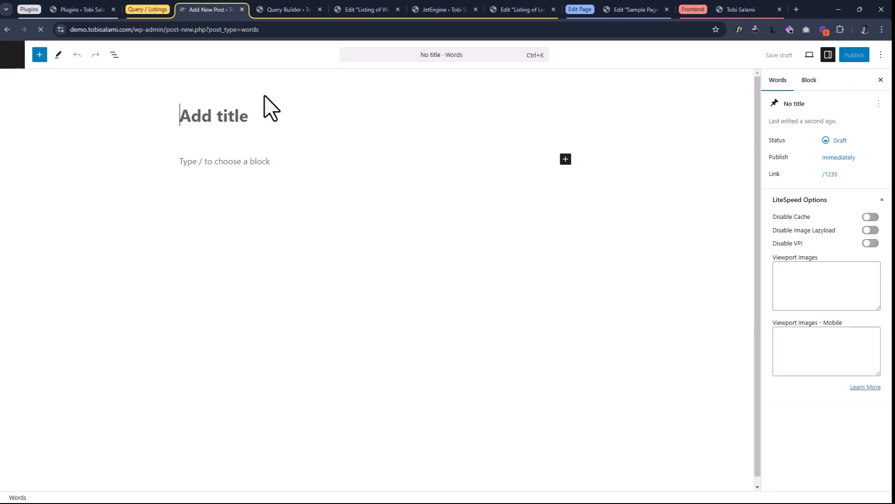
type("Big")
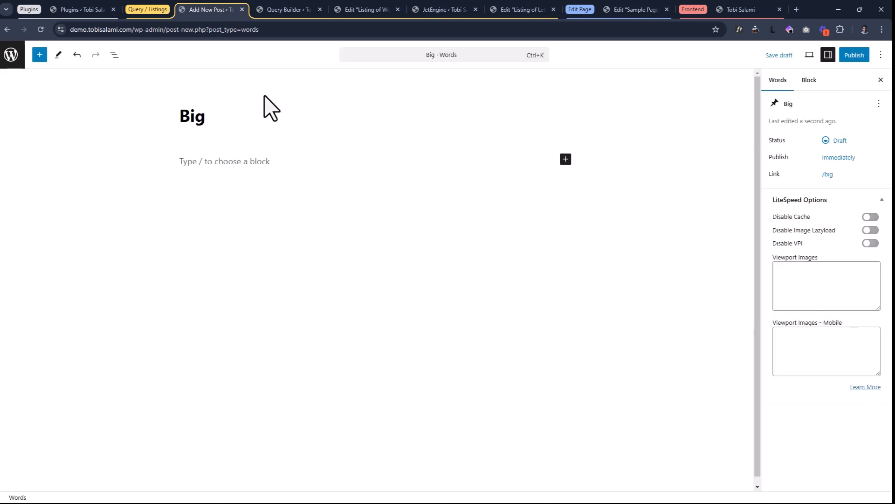
key("BackSpace")
left_click(855, 56)
left_click(855, 57)
Reload the frontend glossary page and check the B card for the newly added word.
left_click(730, 8)
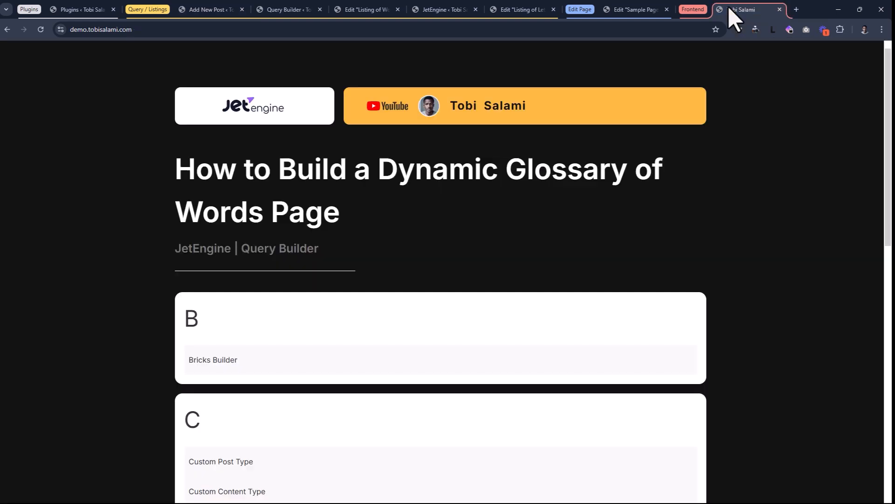
left_click(41, 29)
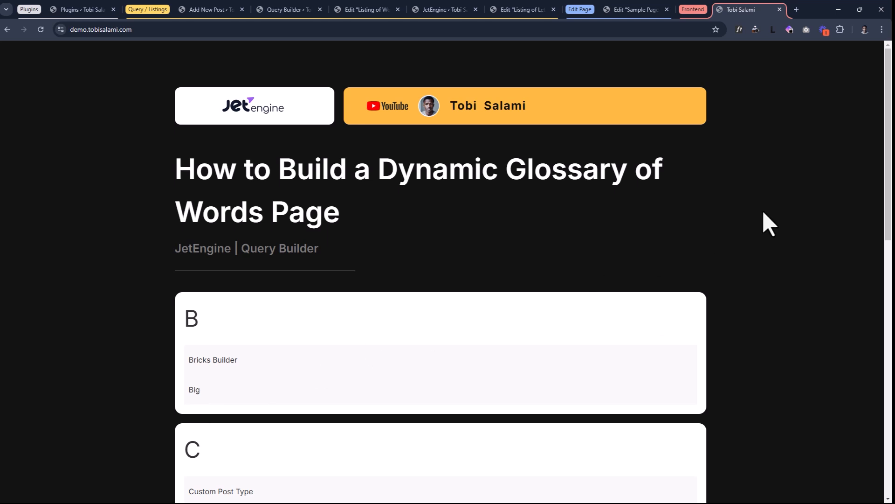
scroll(756, 224, "down", 5)
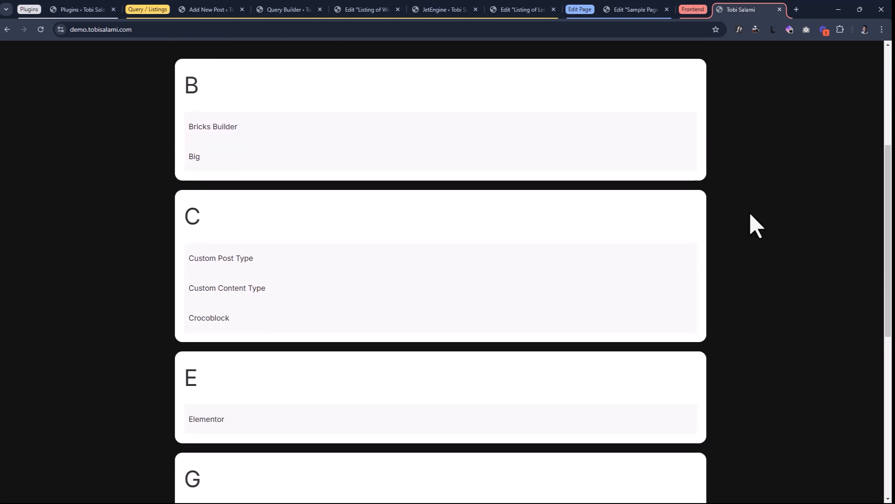
scroll(755, 225, "up", 4)
scroll(756, 224, "up", 1)
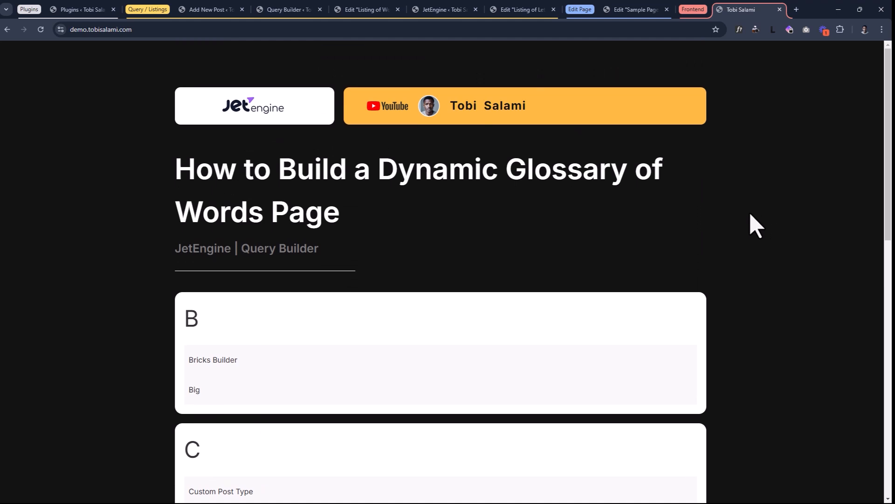